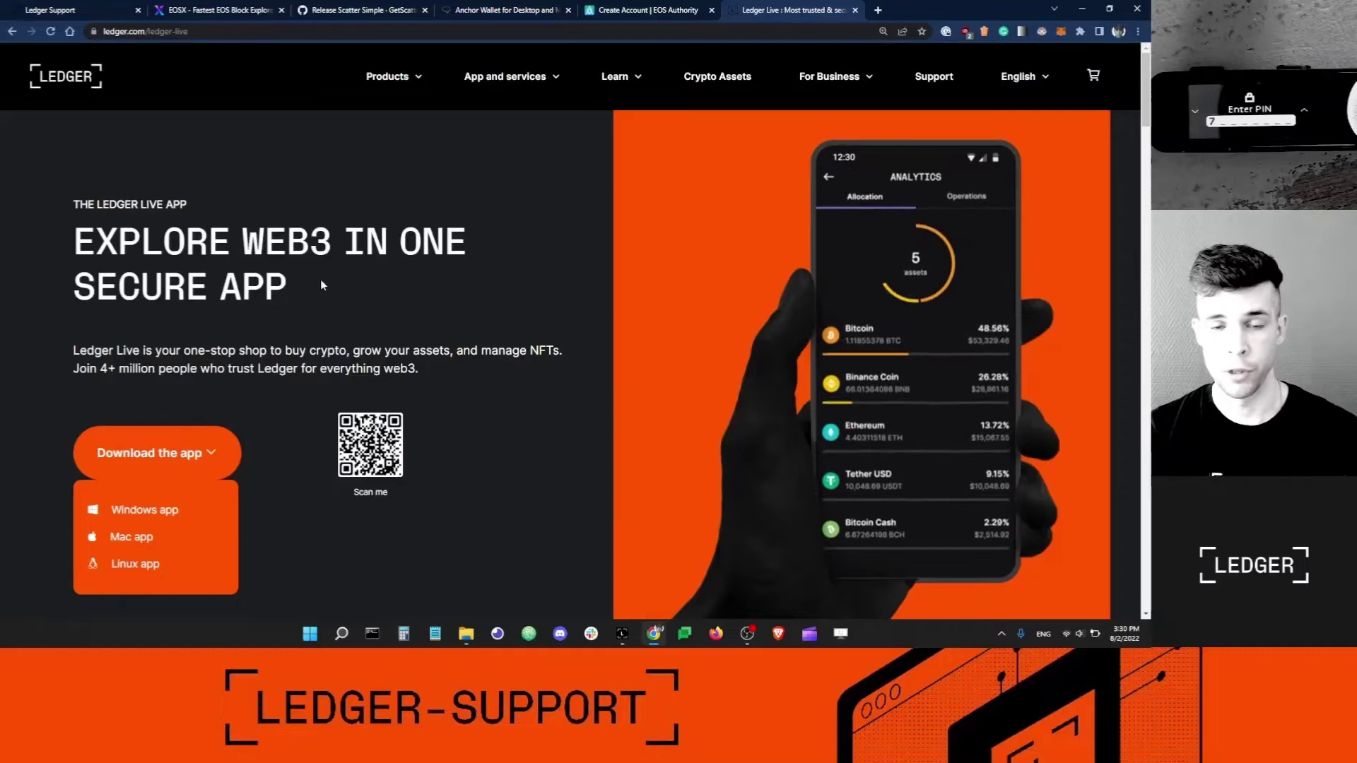
Bring up Ledger Live and open its Manager to show the Nano S Plus app catalog.
click(621, 635)
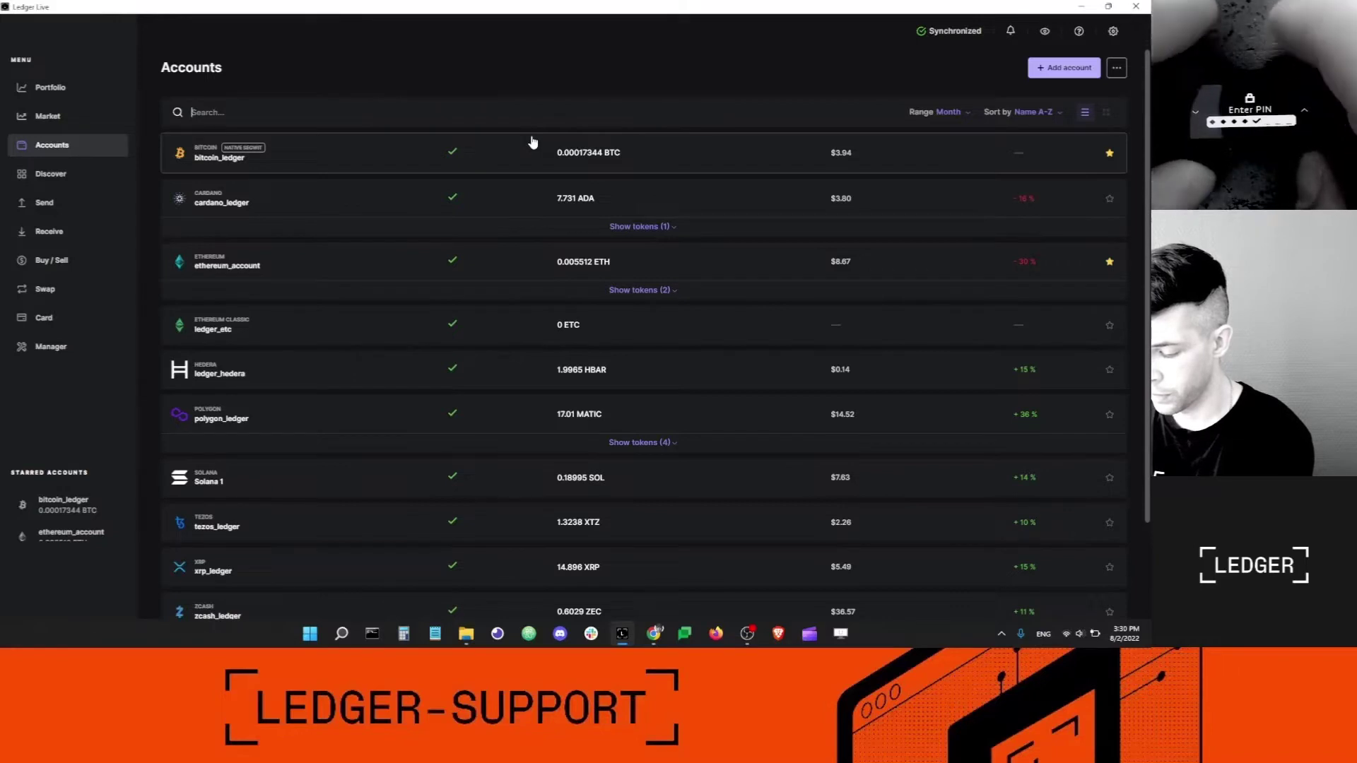
click(57, 346)
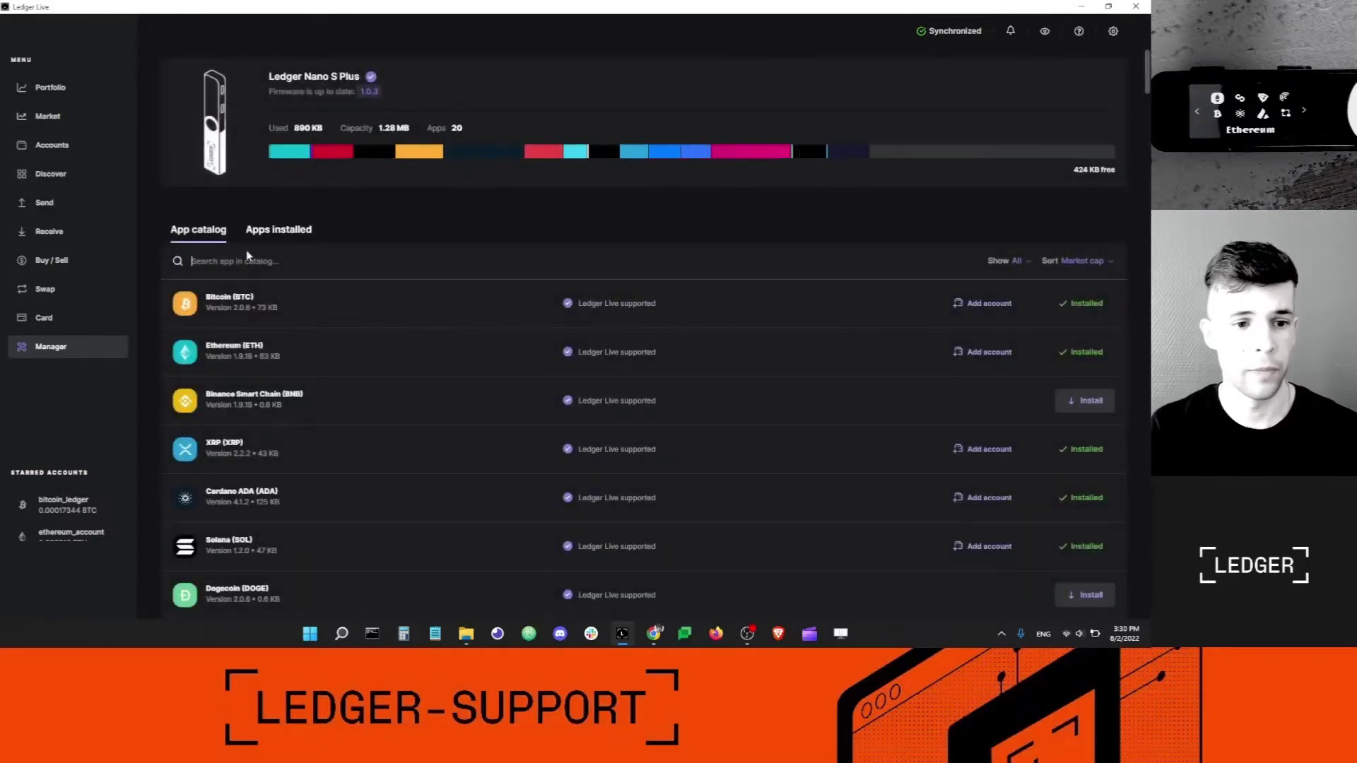
Search the catalog for 'eos' and install the Eos (EOS) app, version 1.4.3.
text(eos)
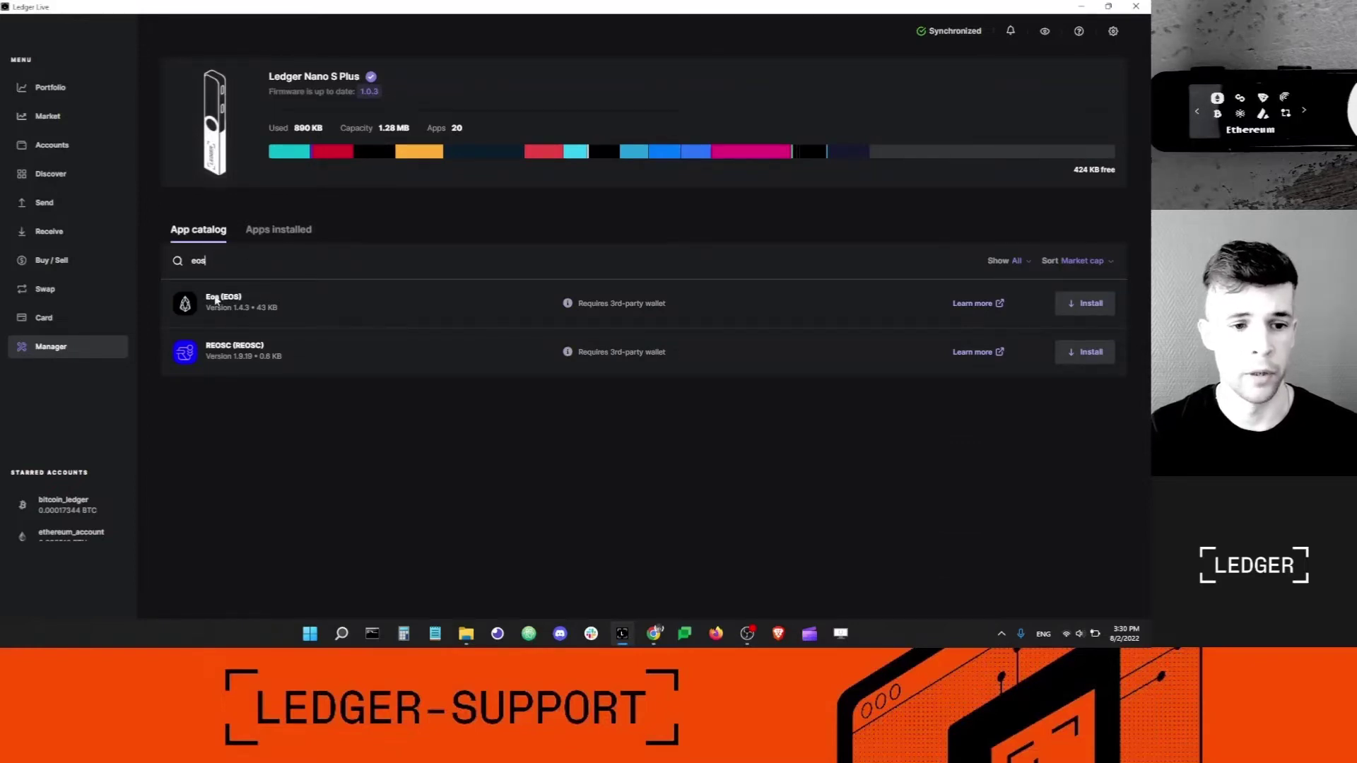
click(1091, 306)
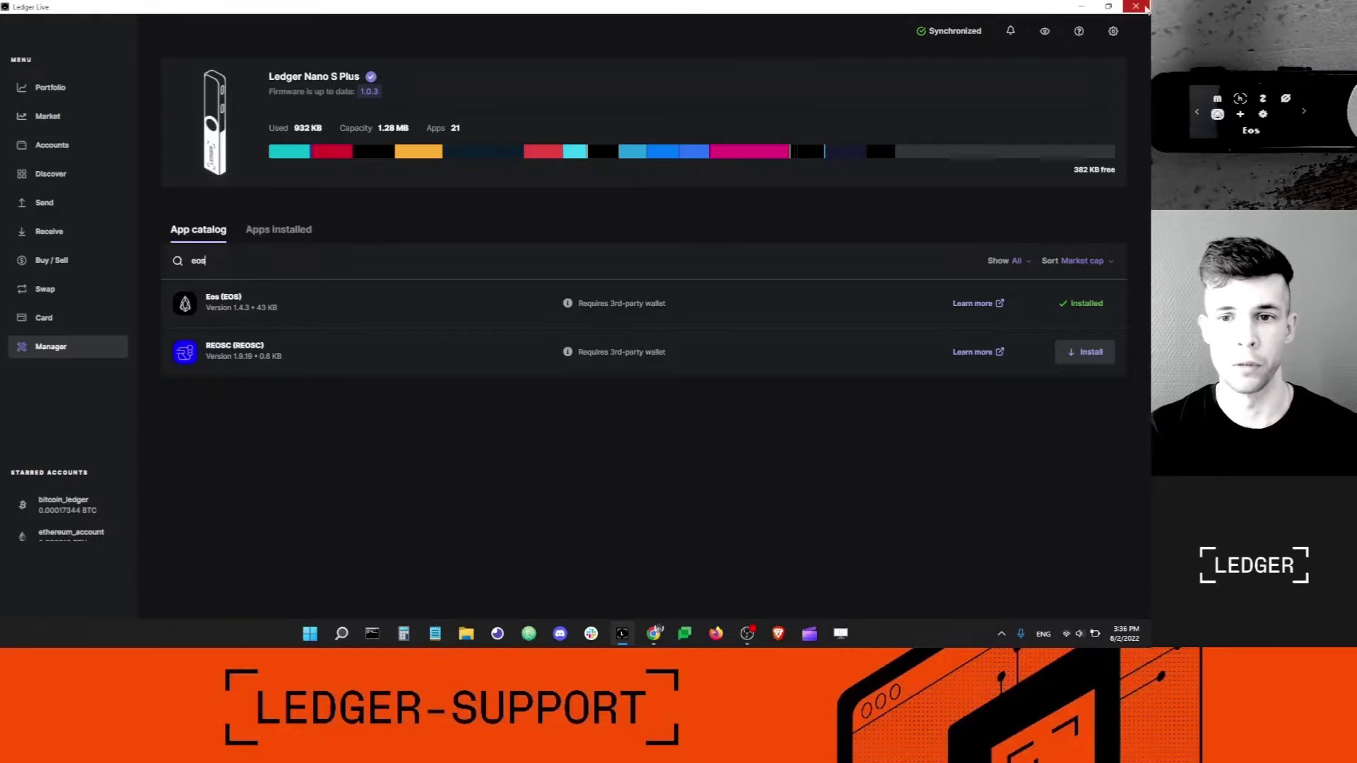
Close Ledger Live and search Google for 'scatter eos GitHub'.
click(1145, 8)
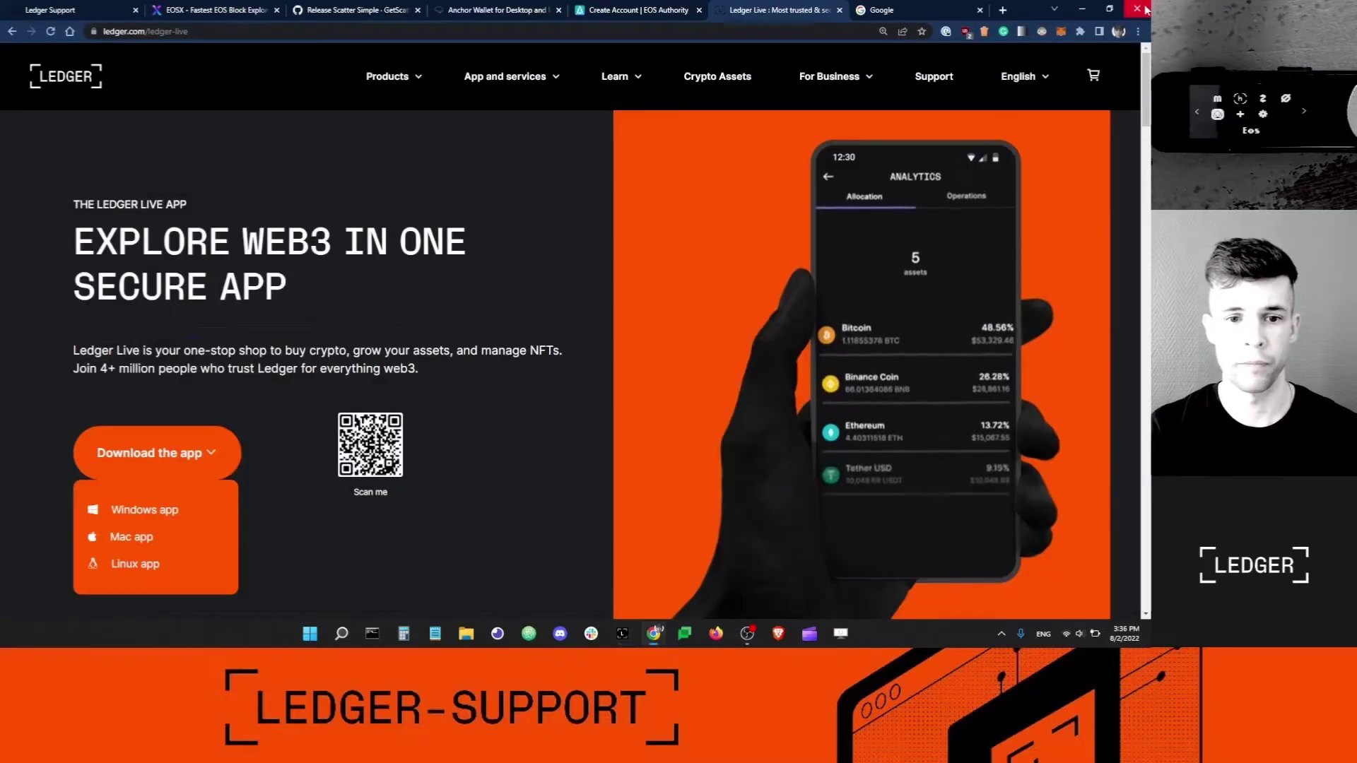
click(881, 10)
click(467, 281)
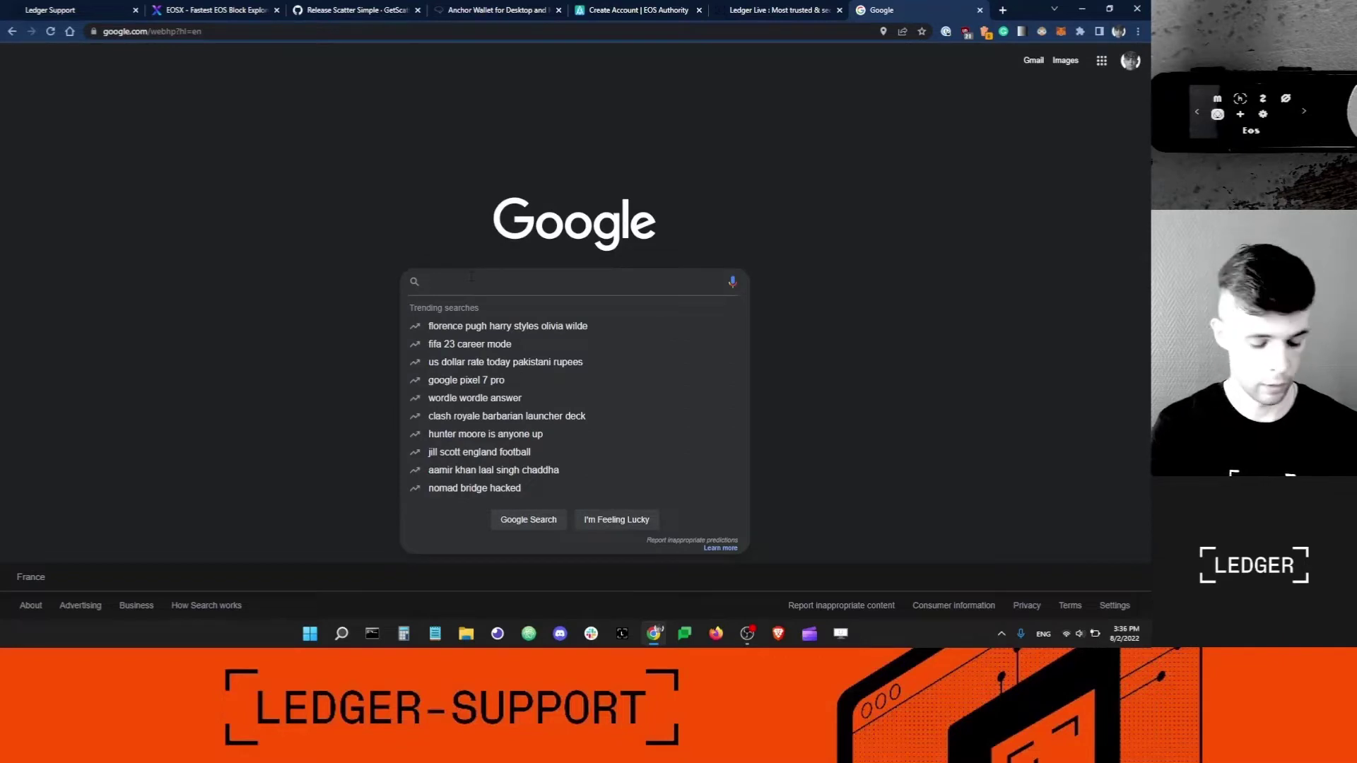
text(scatter)
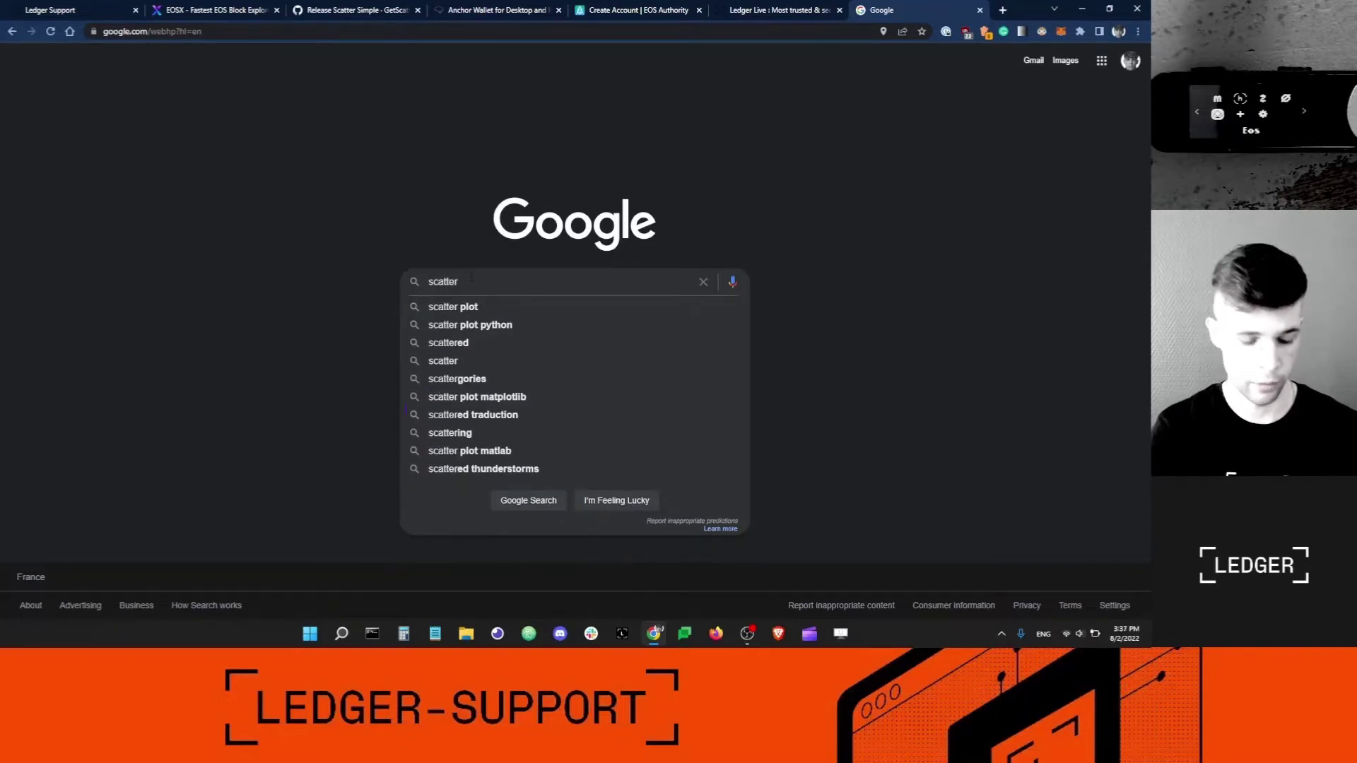
text( eos )
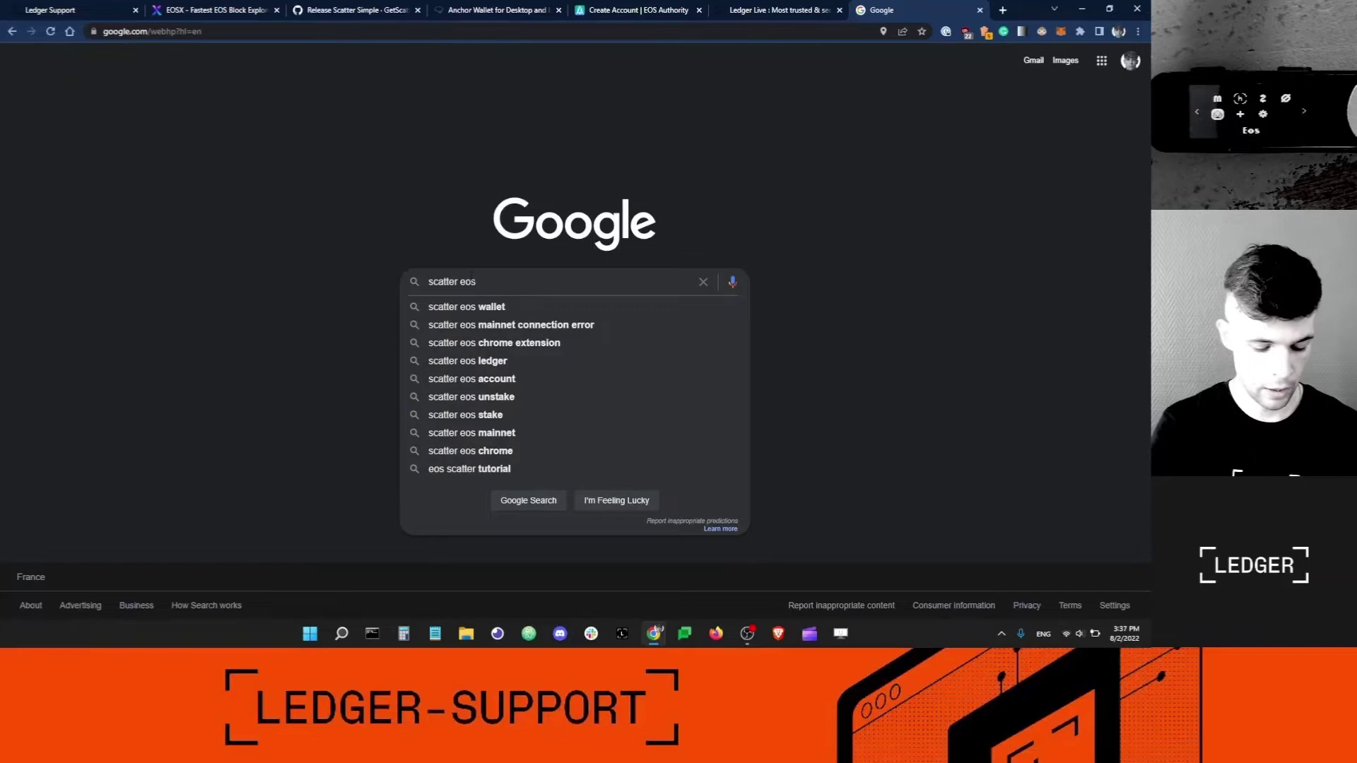
text(GitHub)
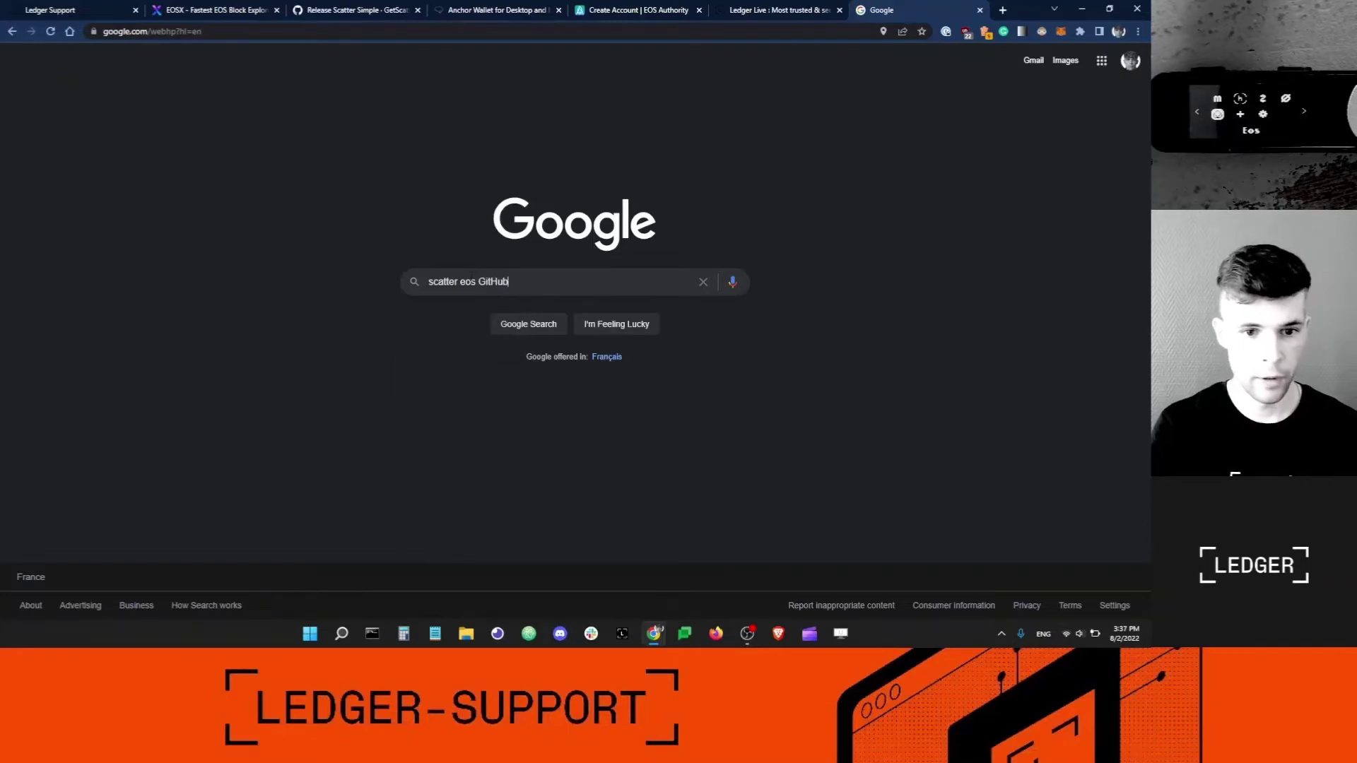
key(Return)
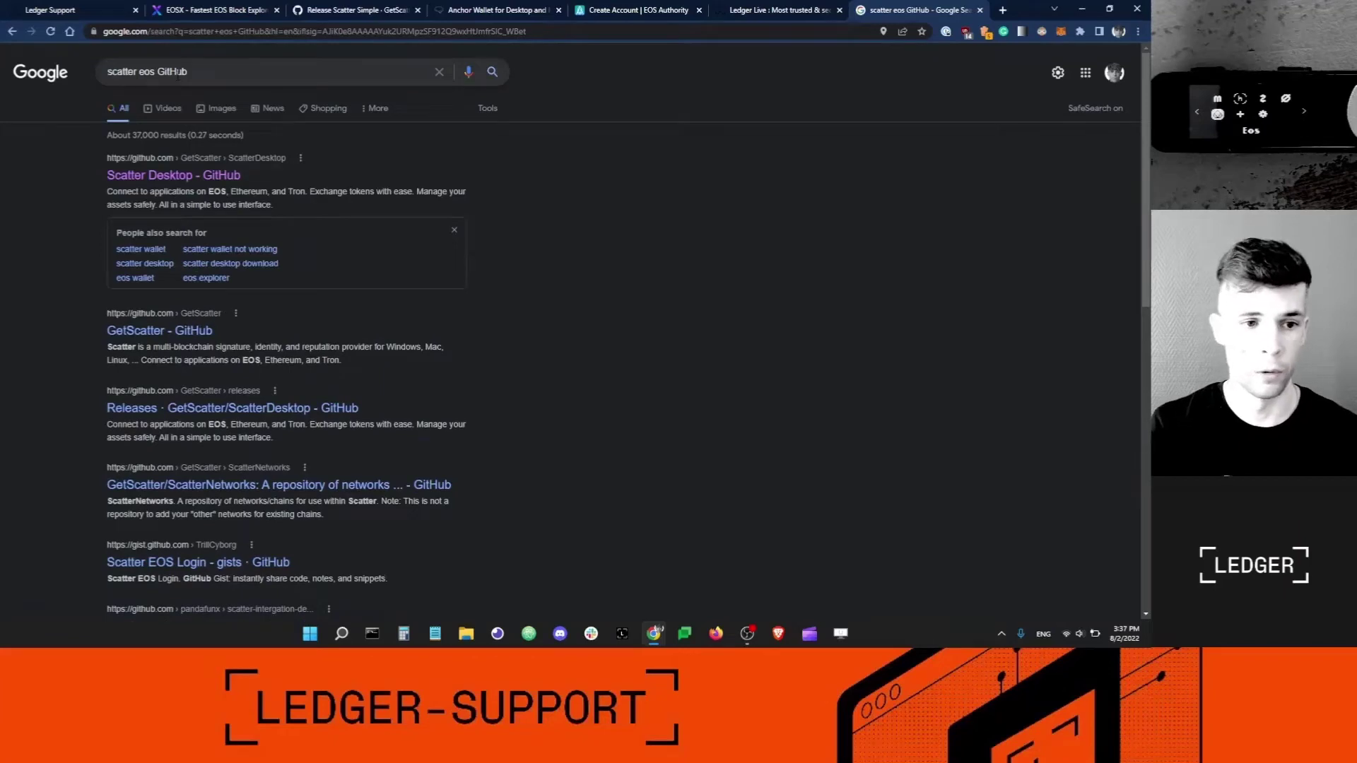
Download win-scatter-12.1.1.exe from the Scatter Desktop repository's latest Scatter Simple release.
click(181, 176)
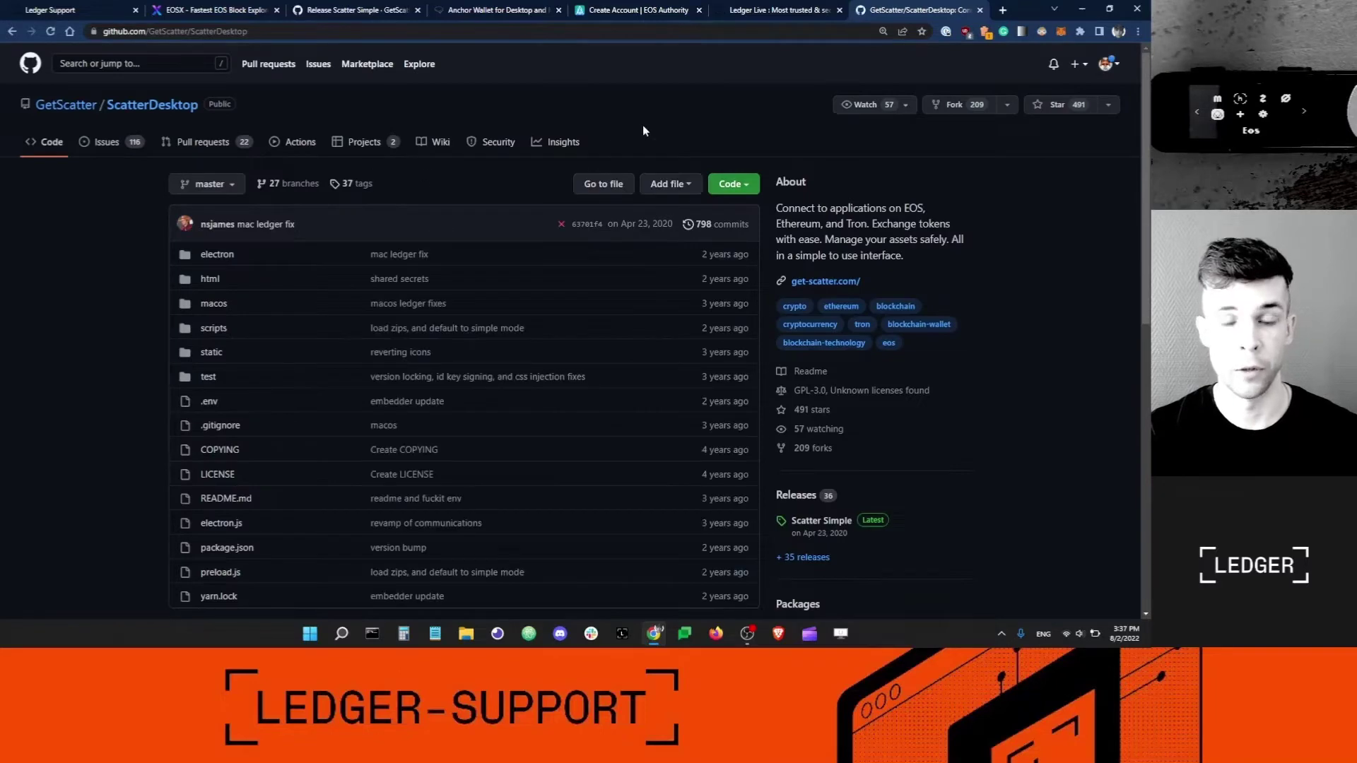
scroll(688, 123, down, 1)
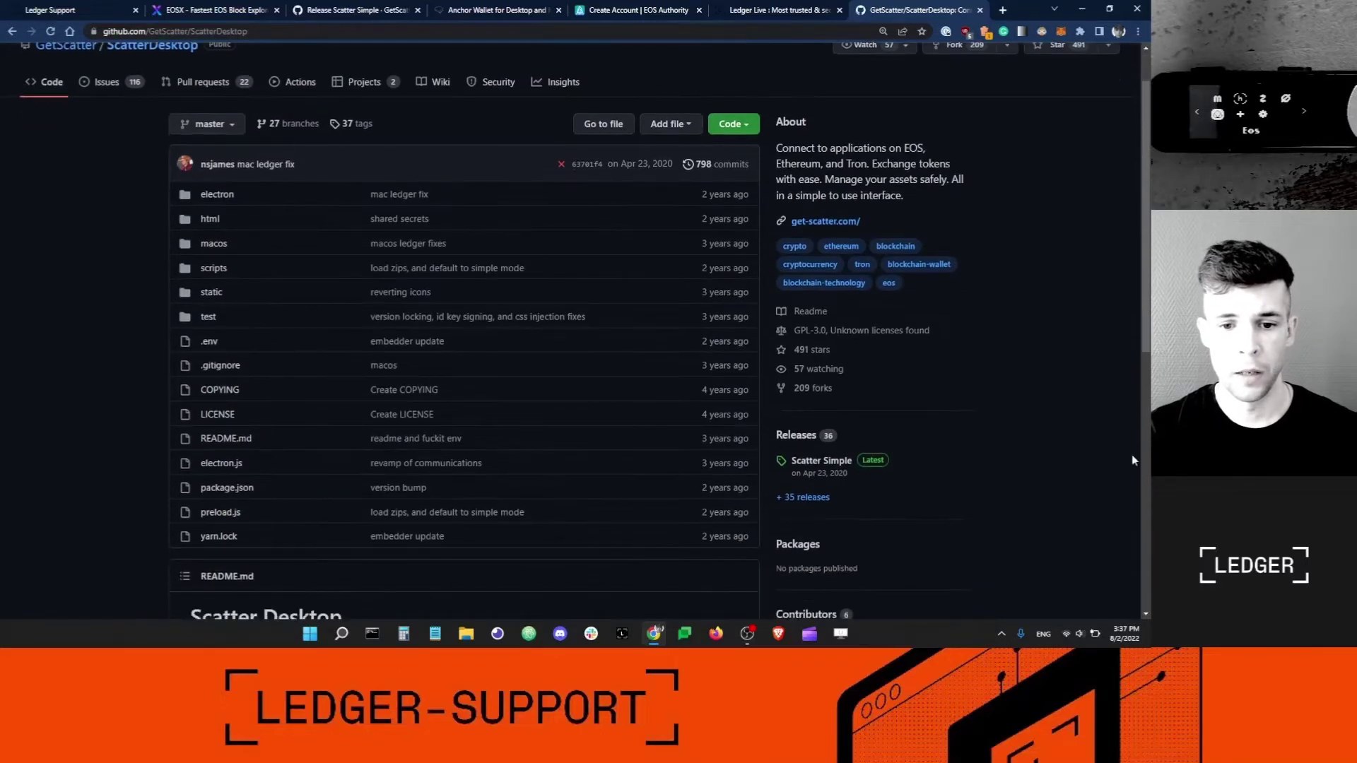
scroll(979, 480, down, 1)
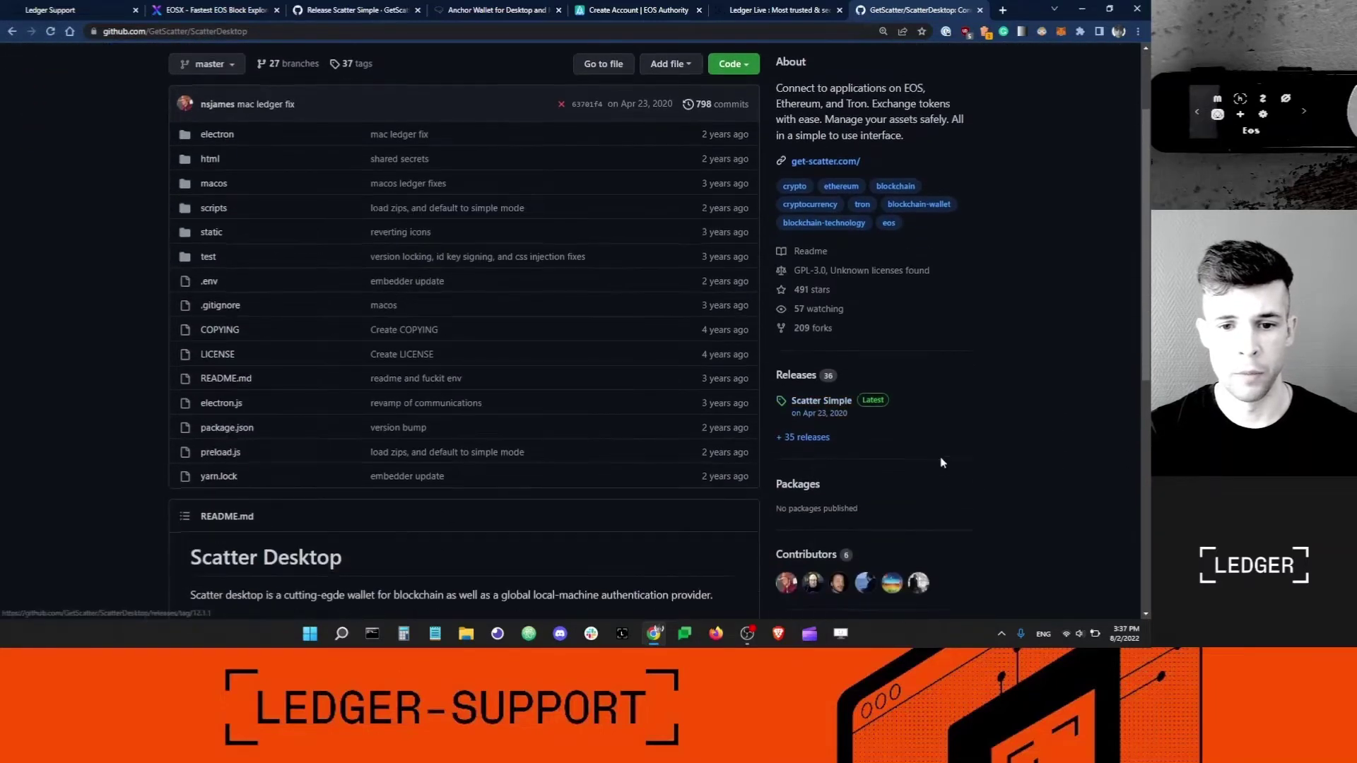
click(829, 408)
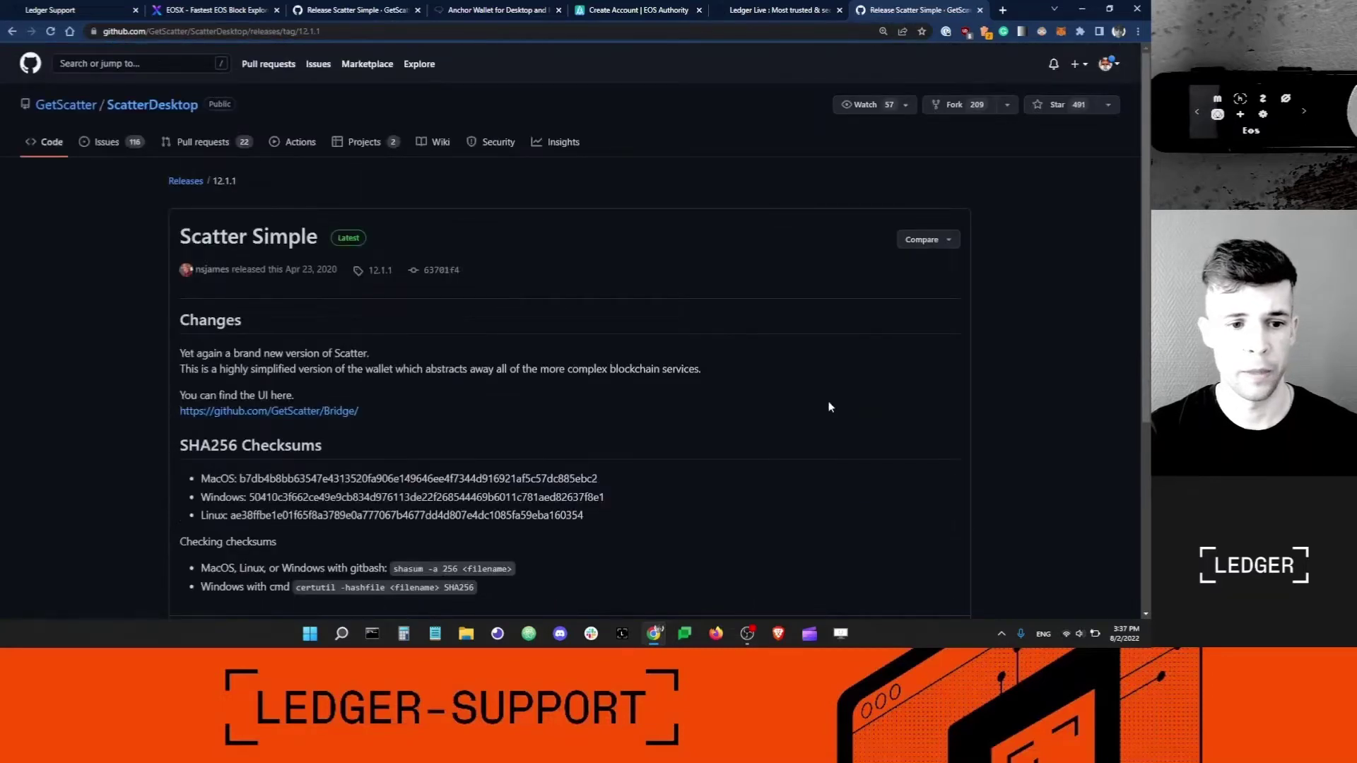
scroll(731, 305, down, 5)
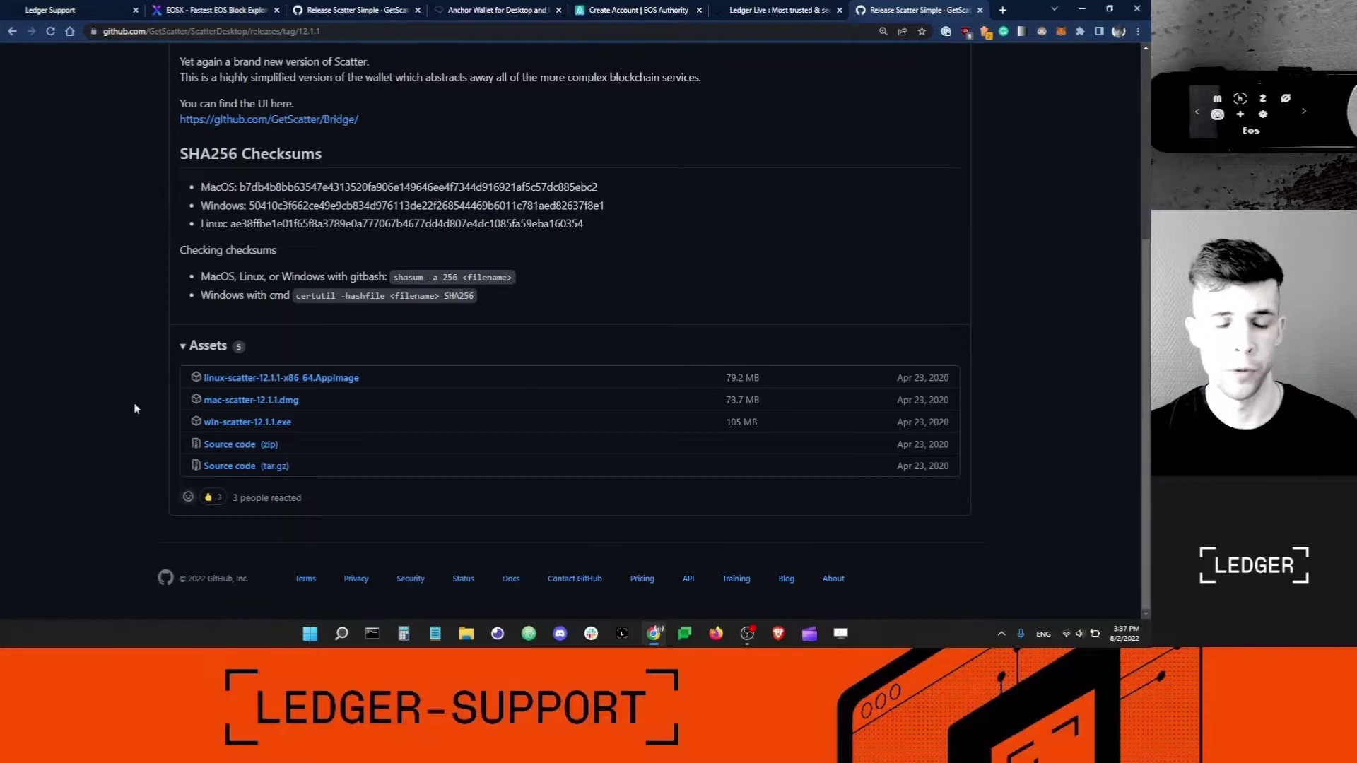
click(247, 423)
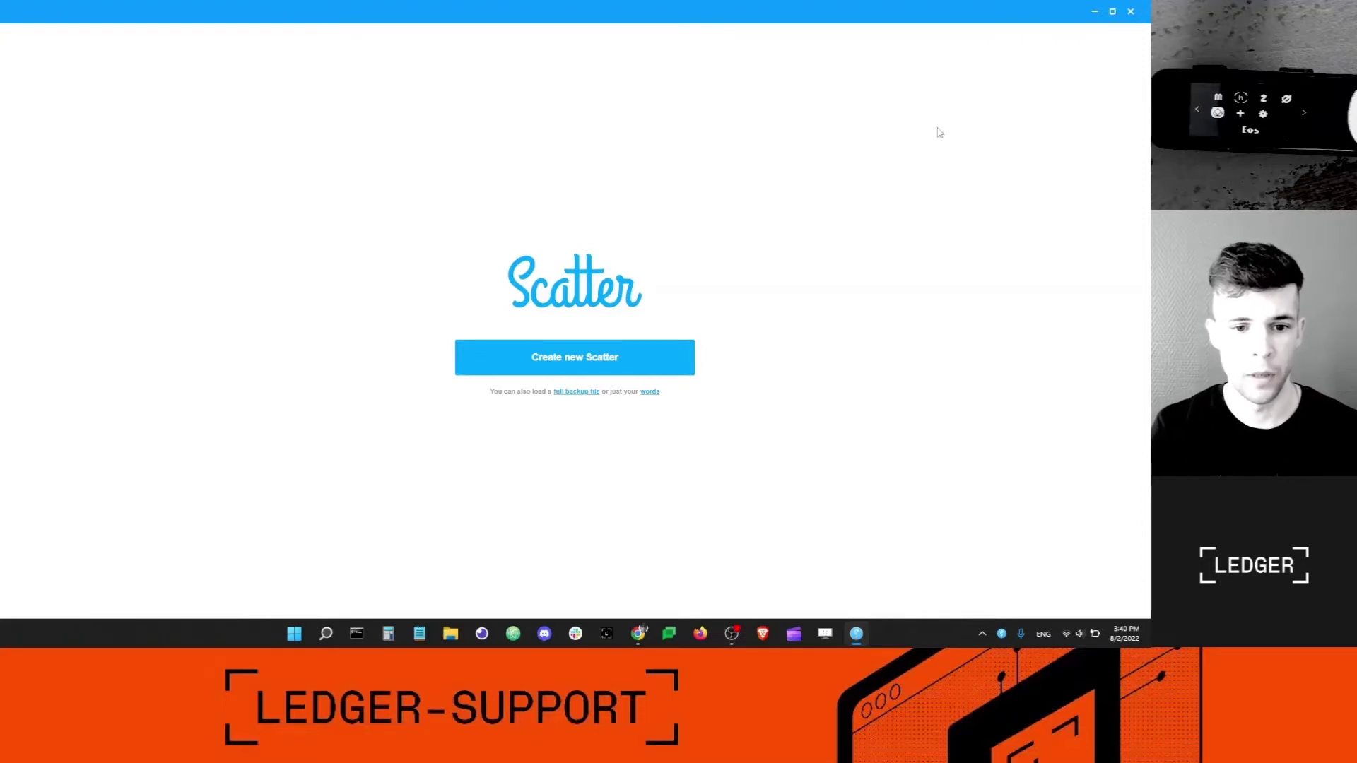
Start a new Scatter, accept the terms of use, and set and confirm its password.
click(582, 366)
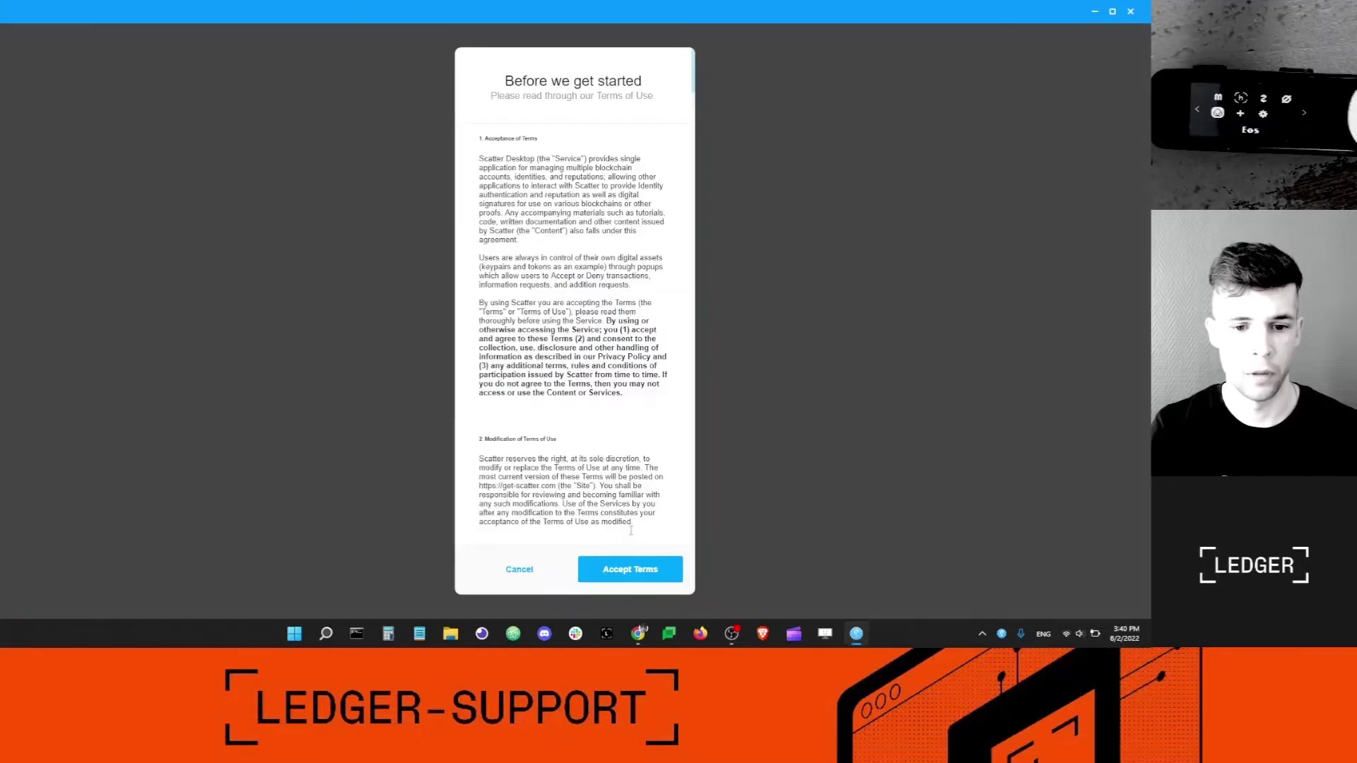
click(585, 567)
click(594, 328)
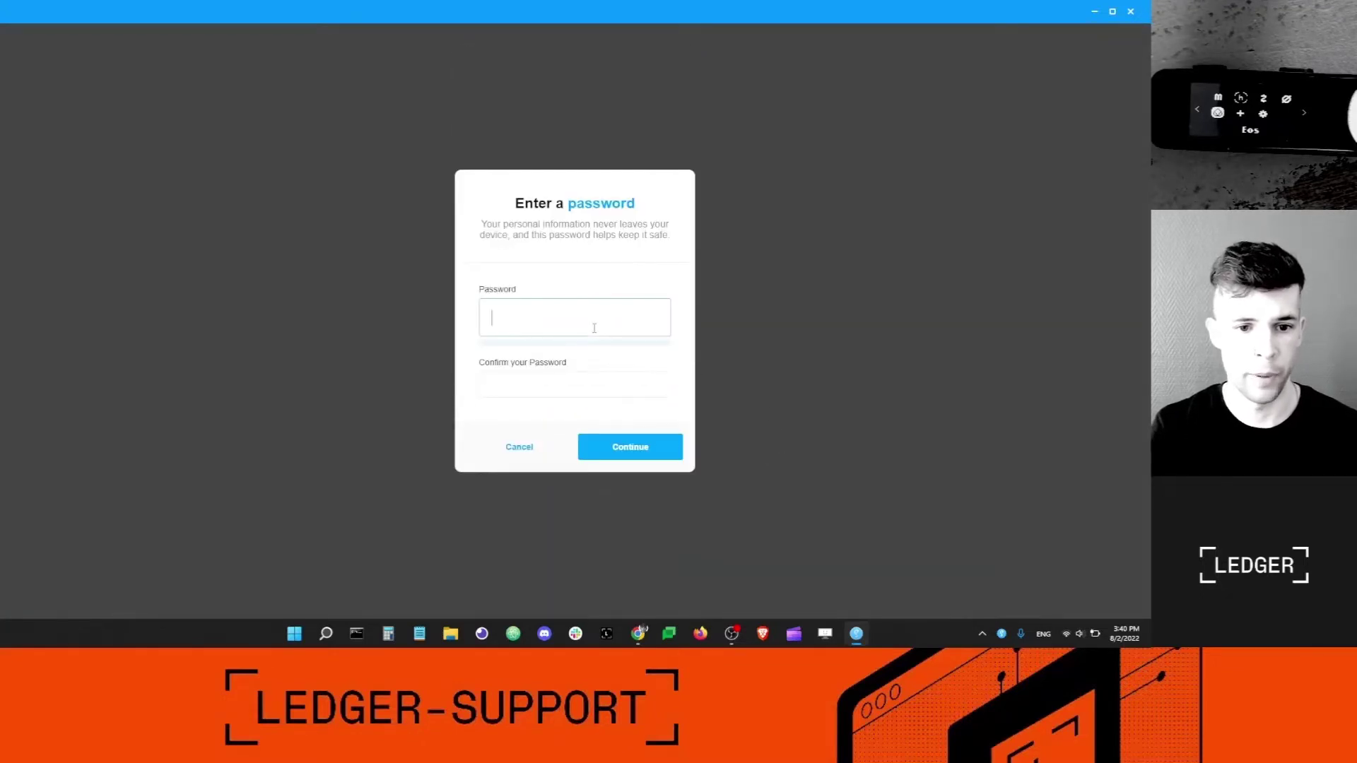
text(••••••••)
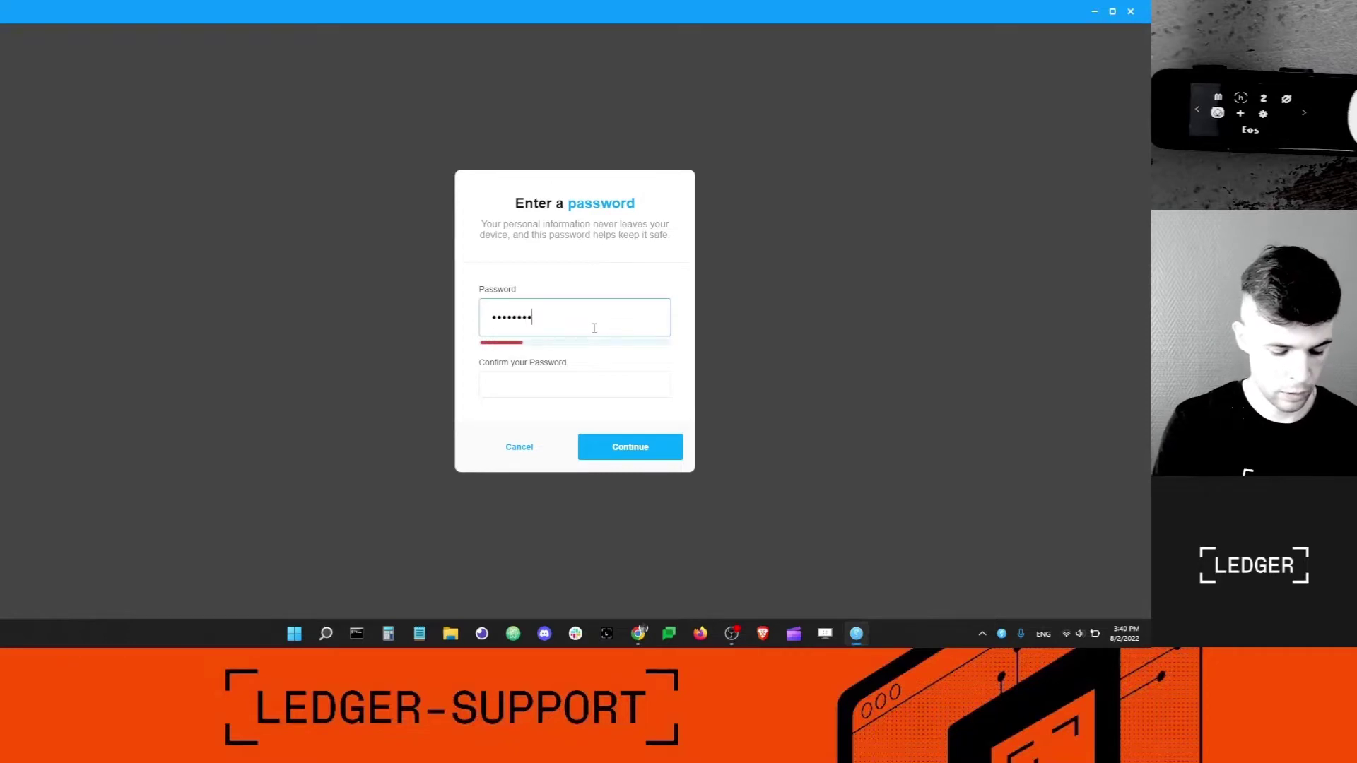
text(••)
key(Tab)
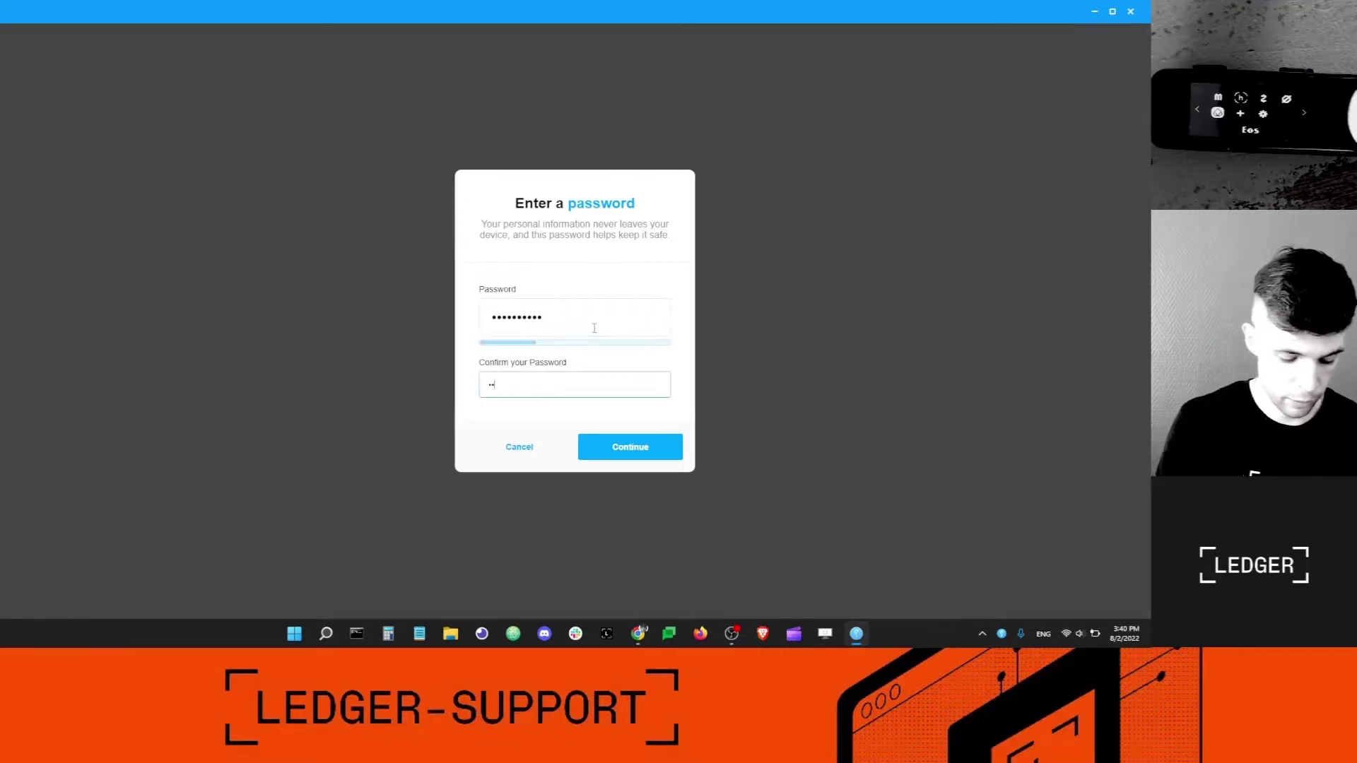
text(•••••••)
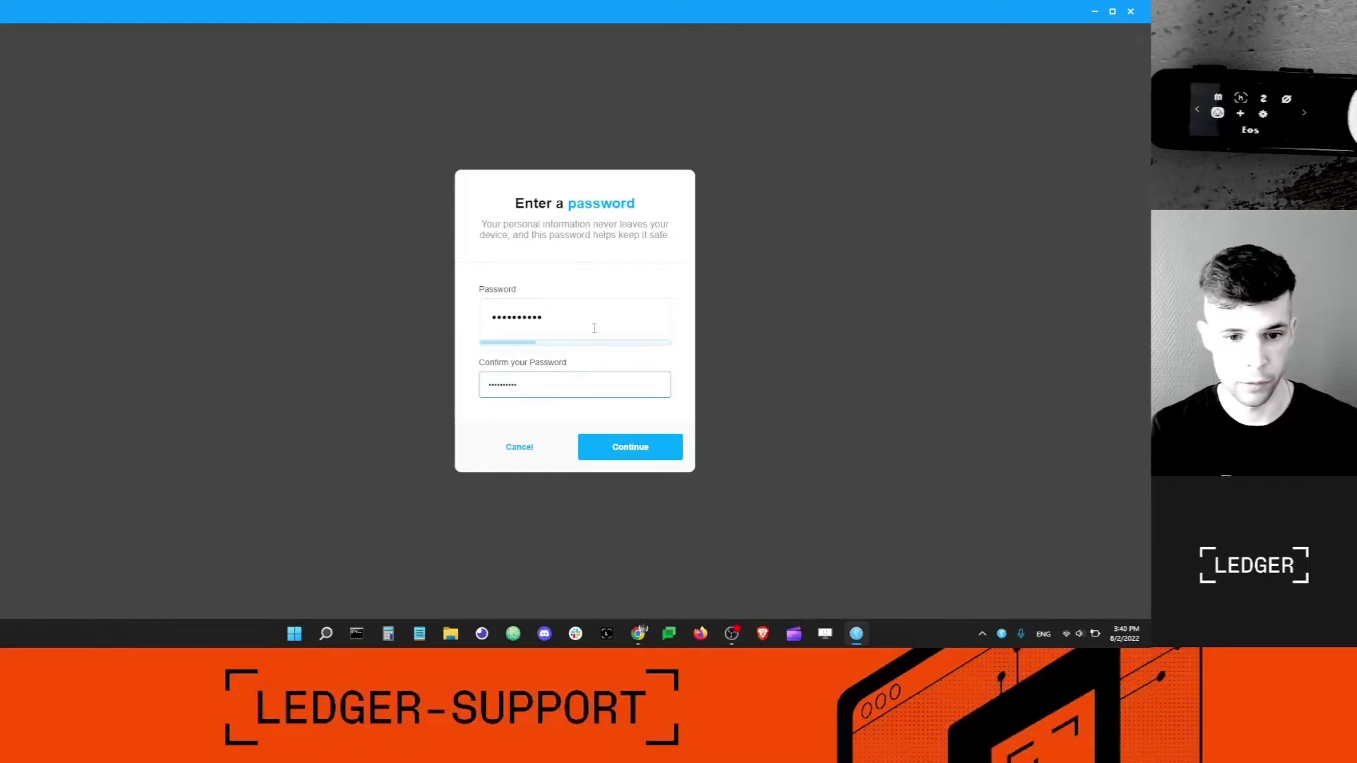
click(645, 457)
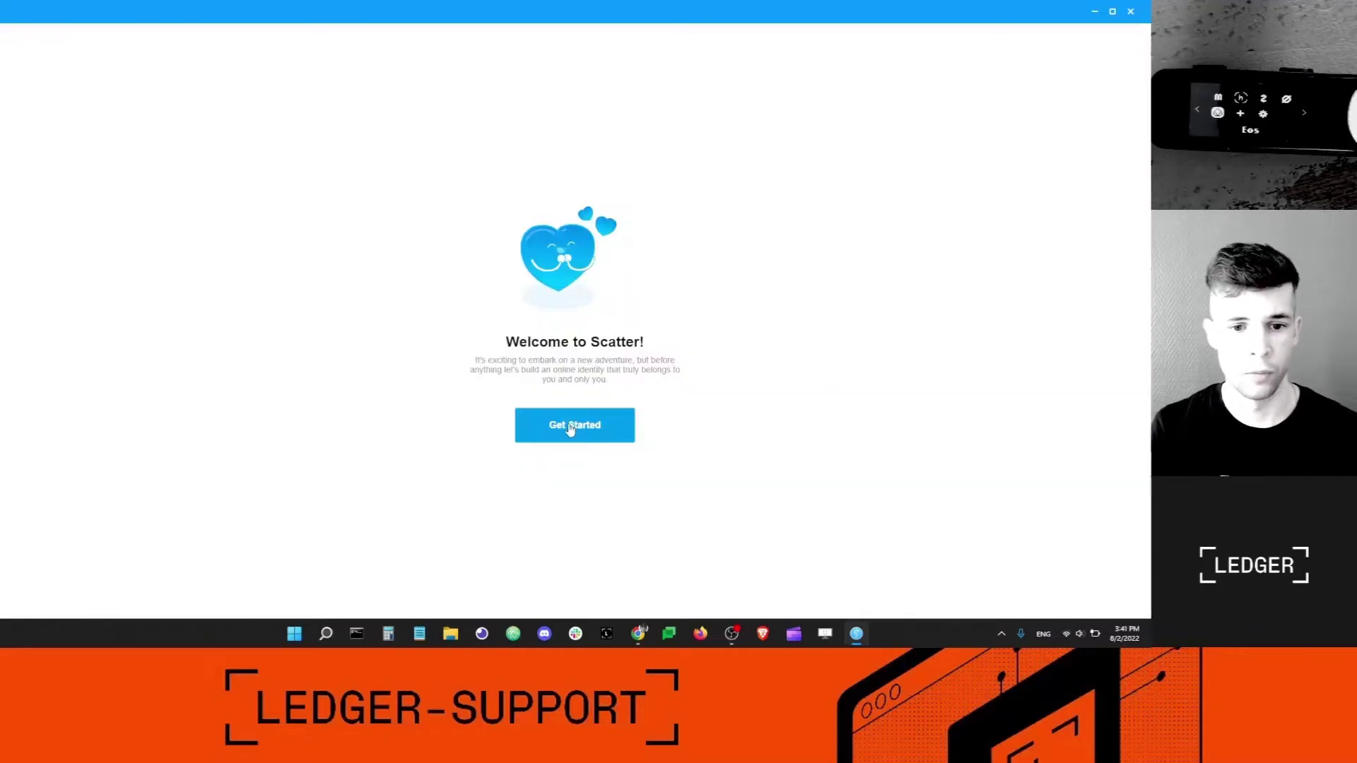
Begin setup, generate the wallet's secure keys and confirm the secret words are saved.
click(570, 427)
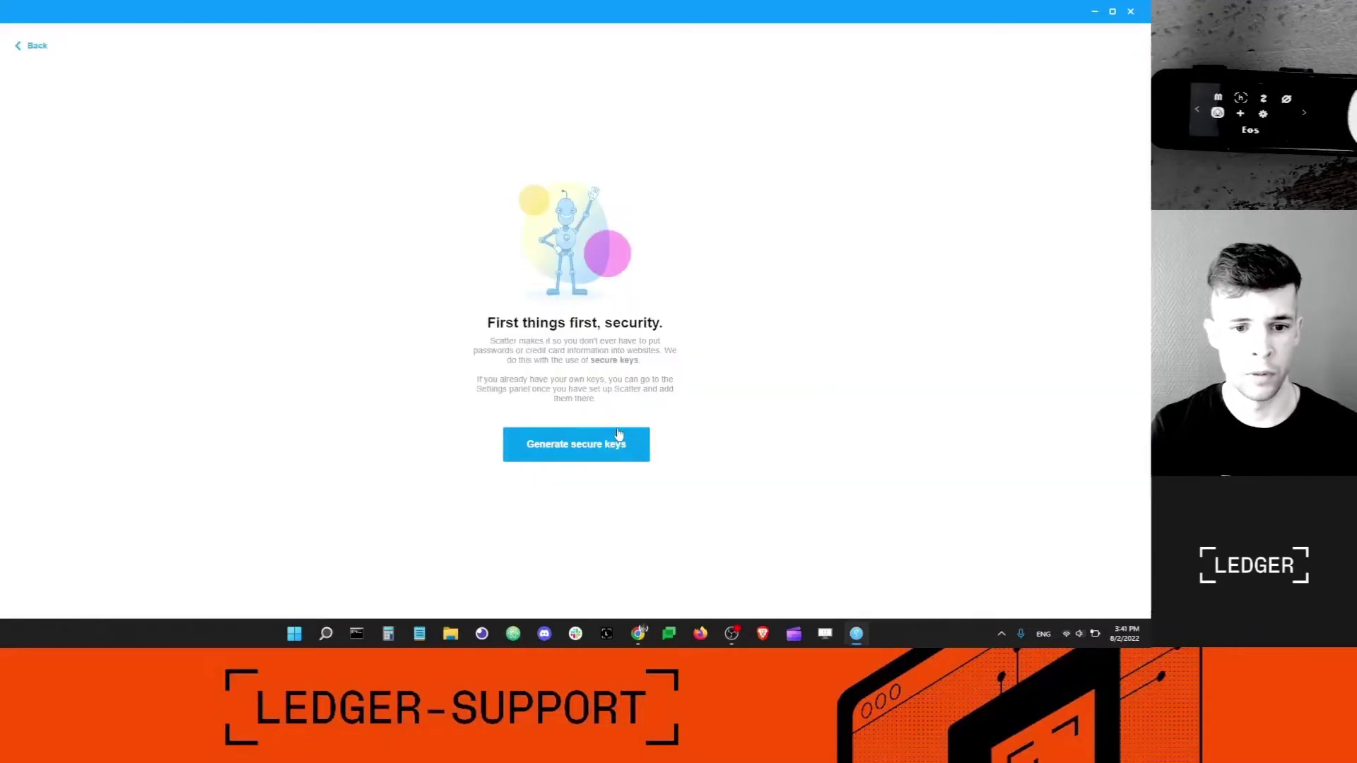
click(586, 447)
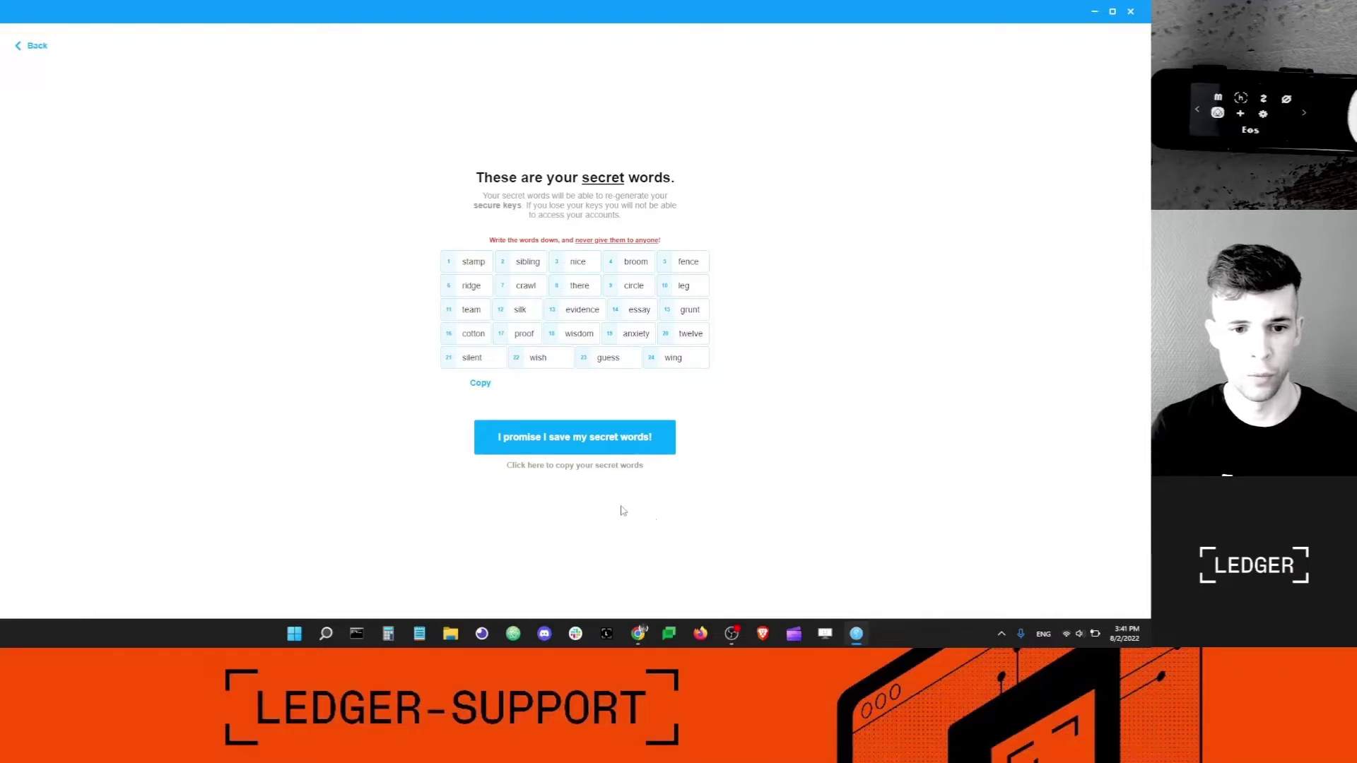
click(610, 443)
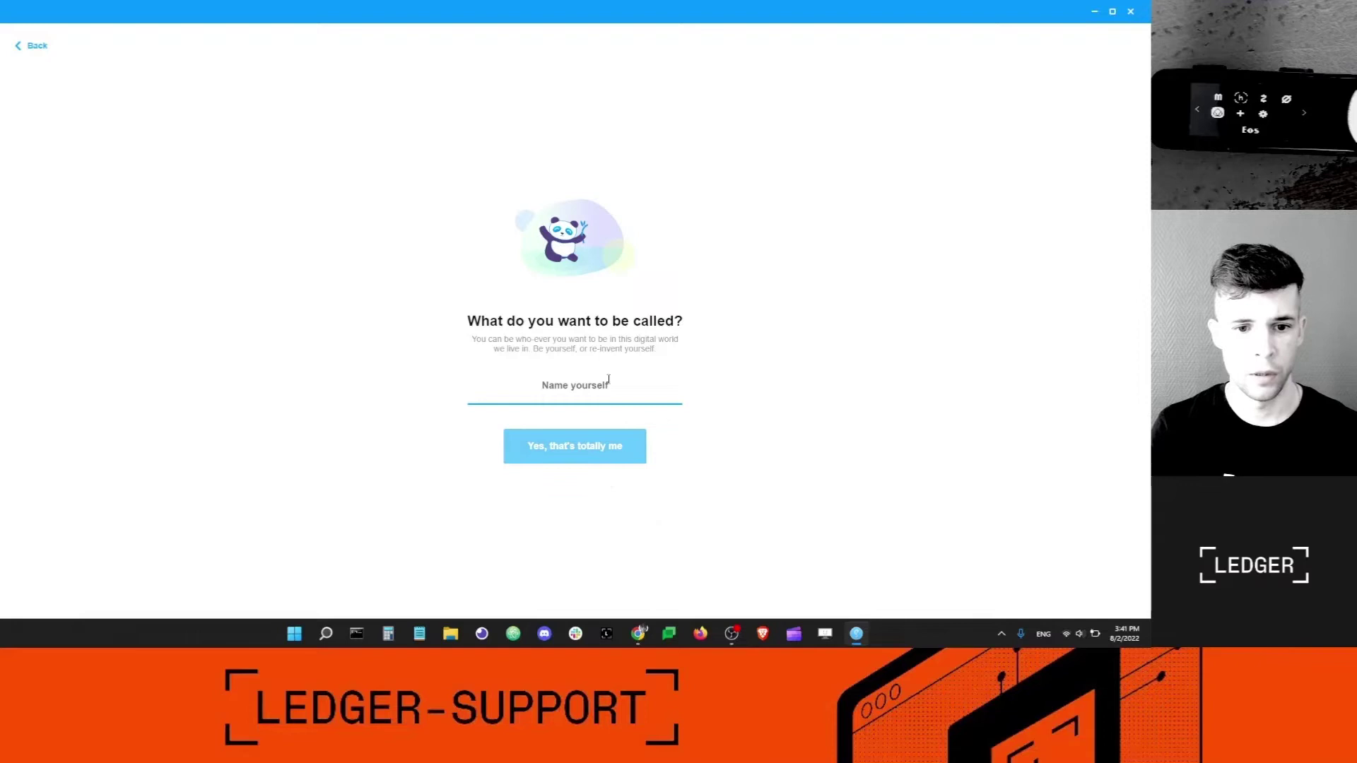
Enter a display name, confirm it, and skip adding funds to reach the wallet.
text(dan)
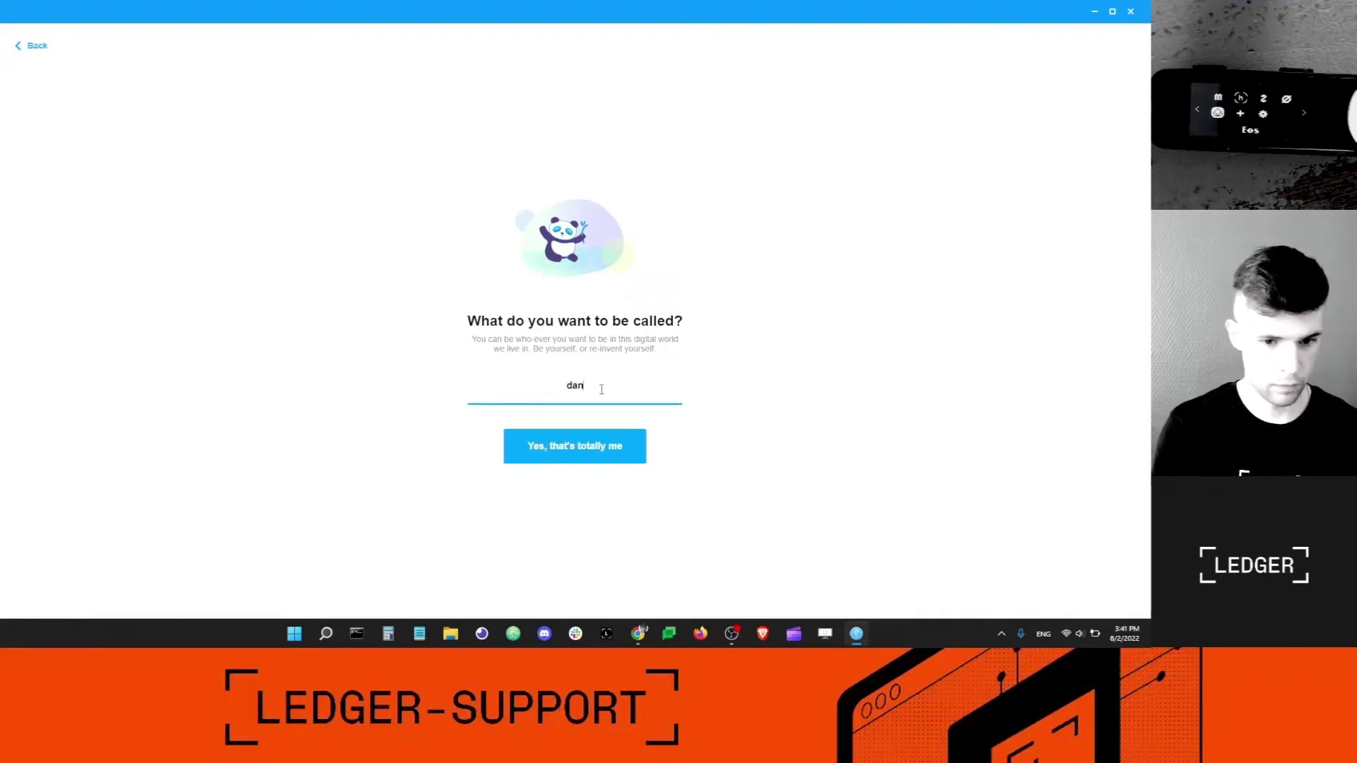
click(596, 447)
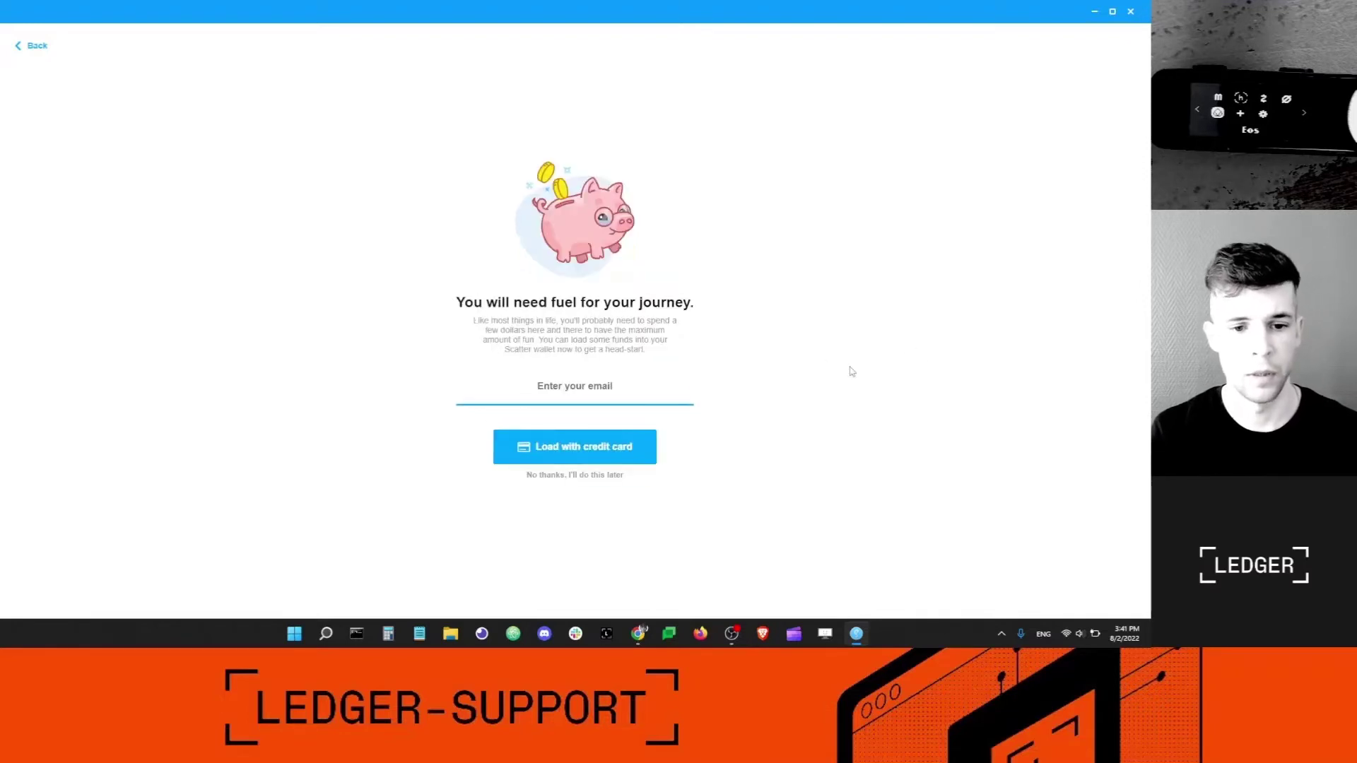
click(599, 477)
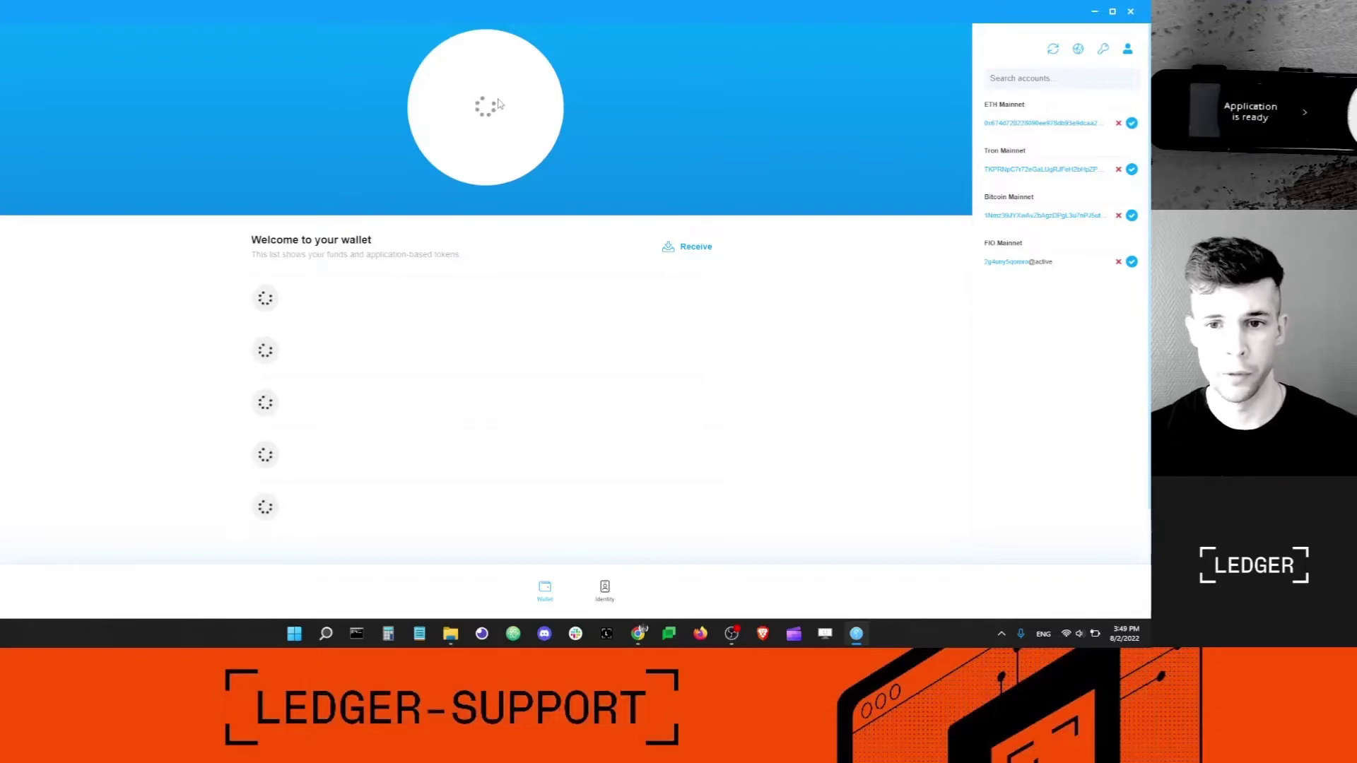
Open Manage your keys from the wrench icon in the accounts panel.
click(1104, 51)
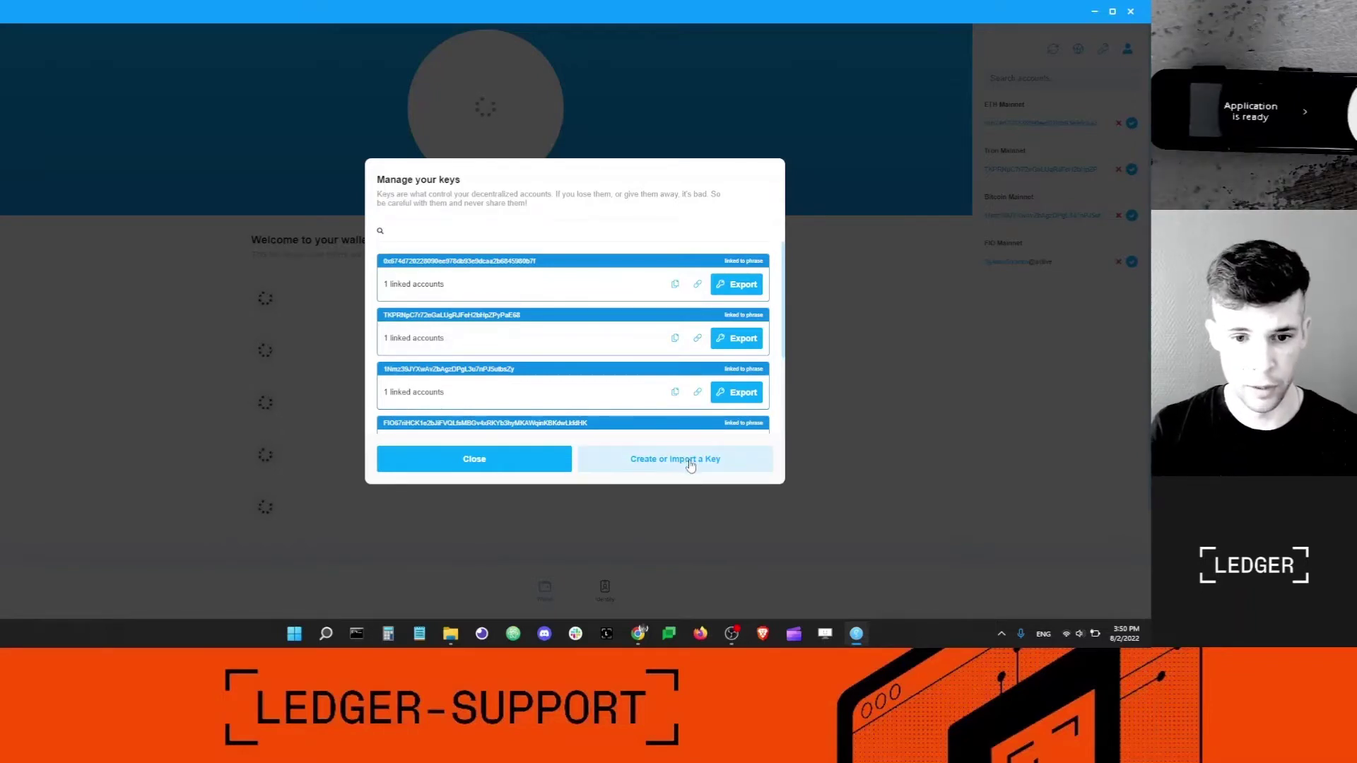
Import the Ledger's EOSIO key at index 1 from hardware, then return to EOSX in Chrome.
click(694, 461)
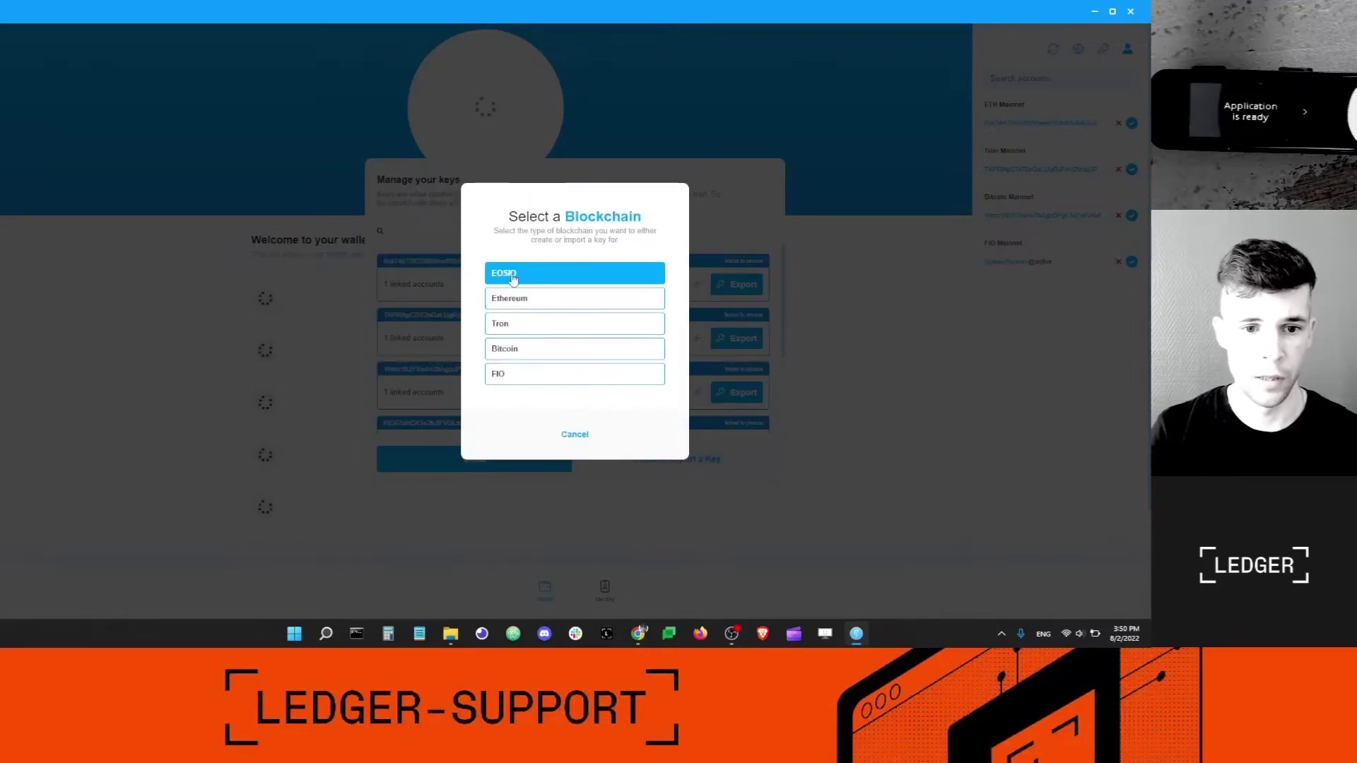
click(517, 273)
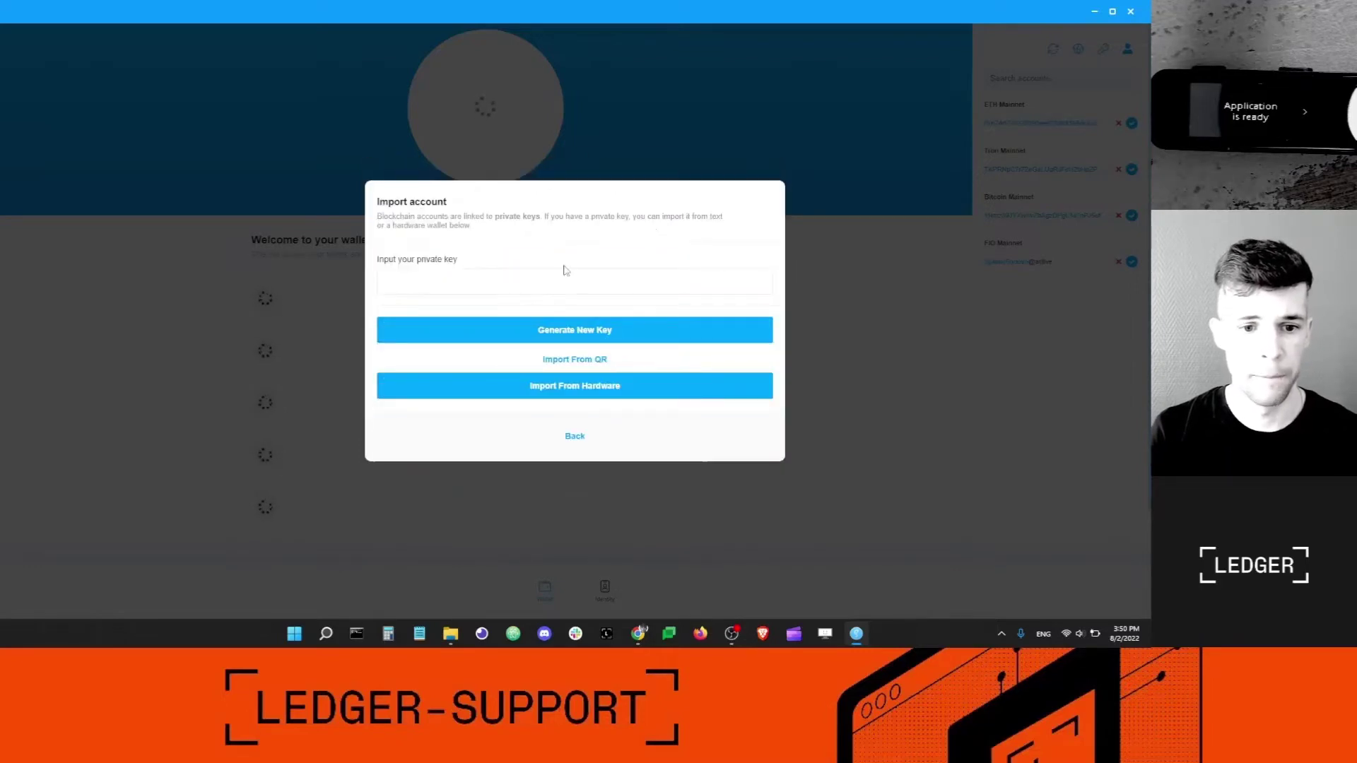
click(583, 391)
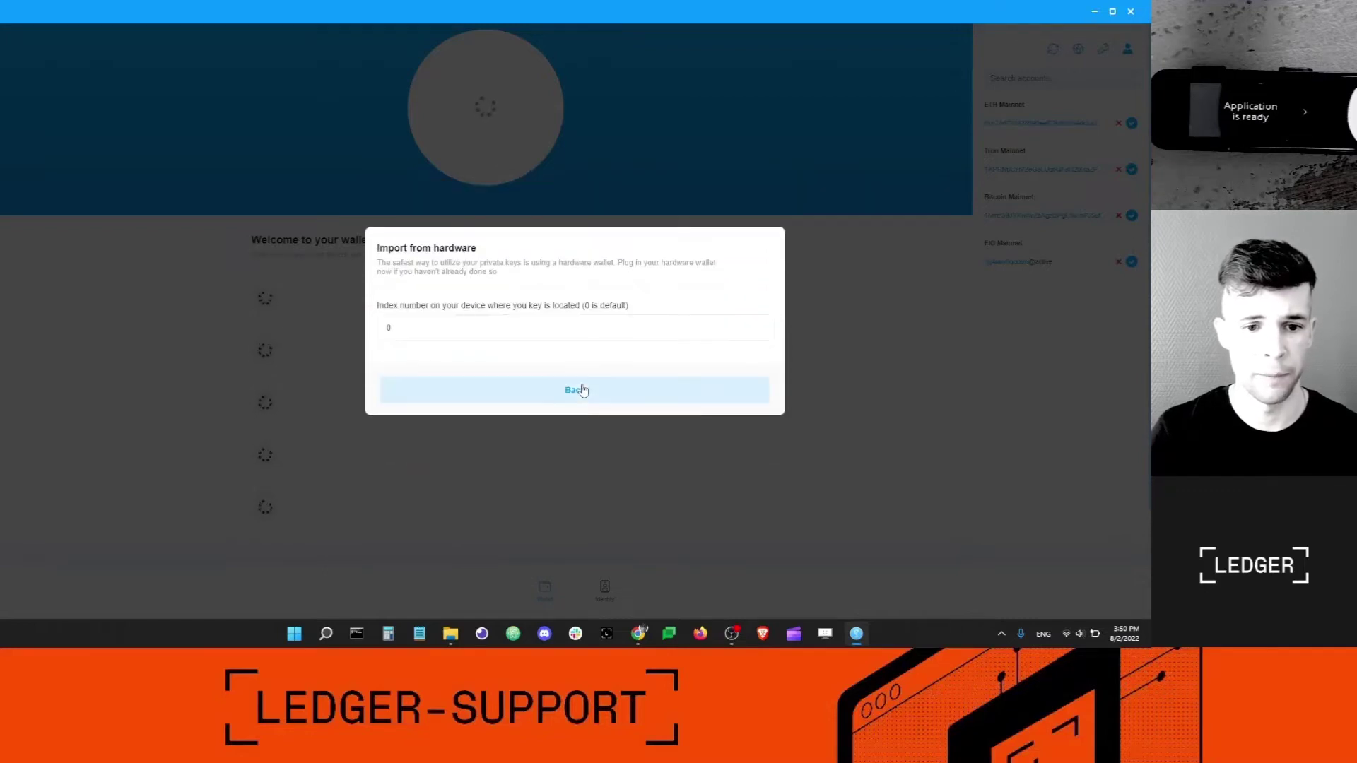
click(423, 316)
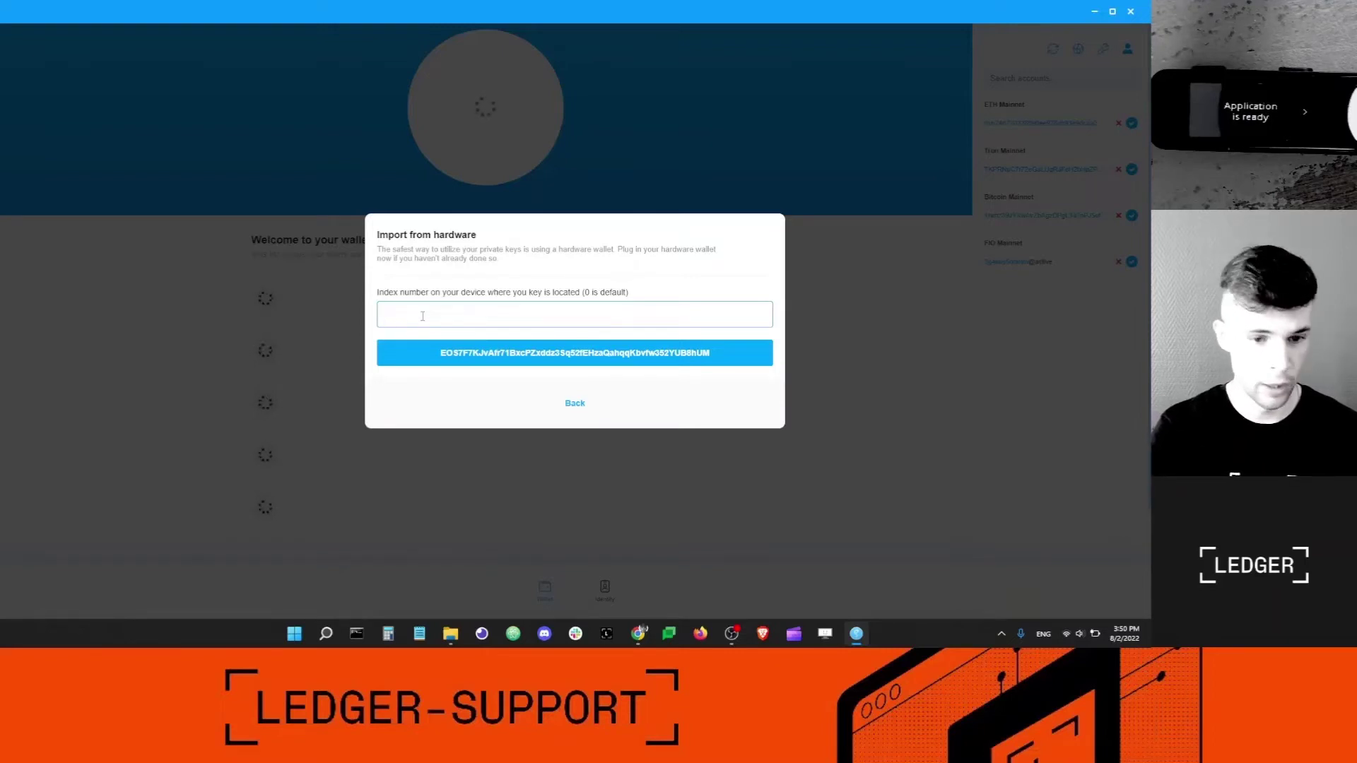
text(1)
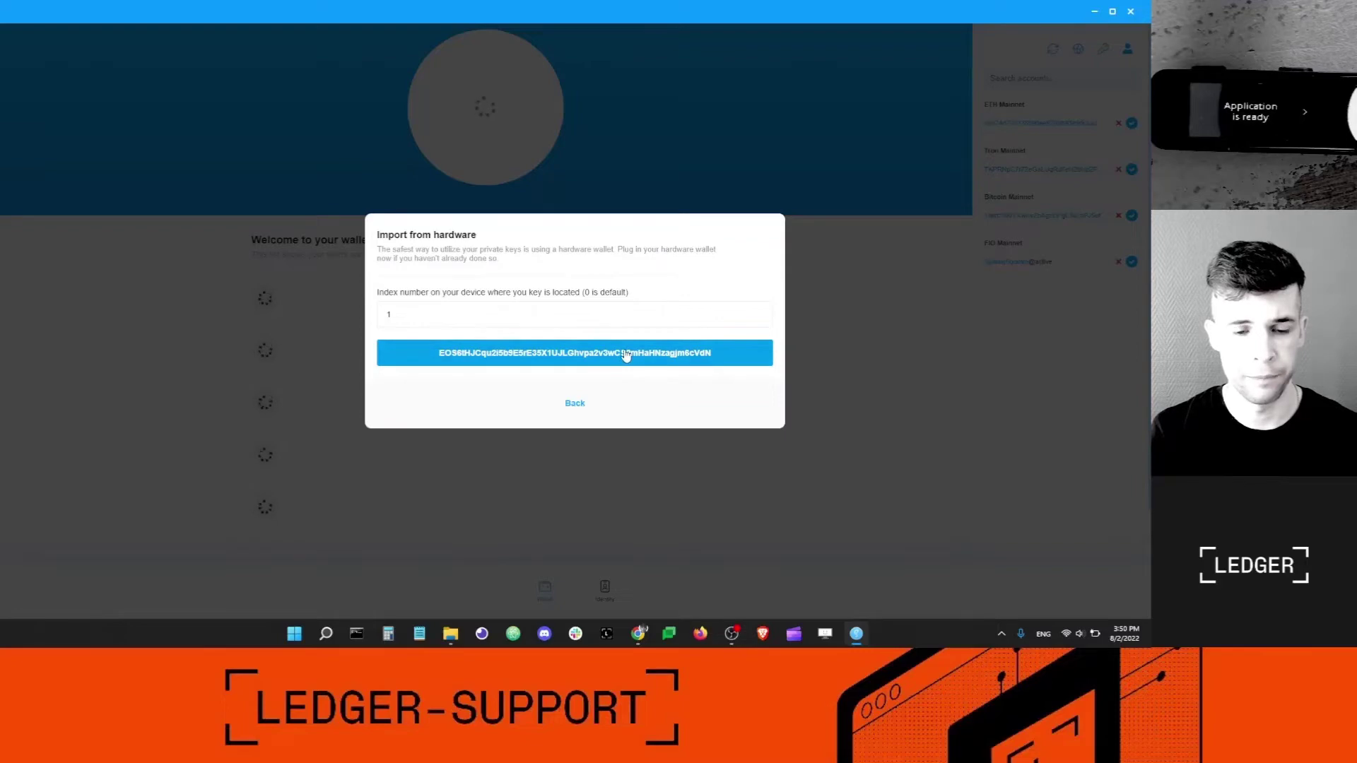
click(626, 355)
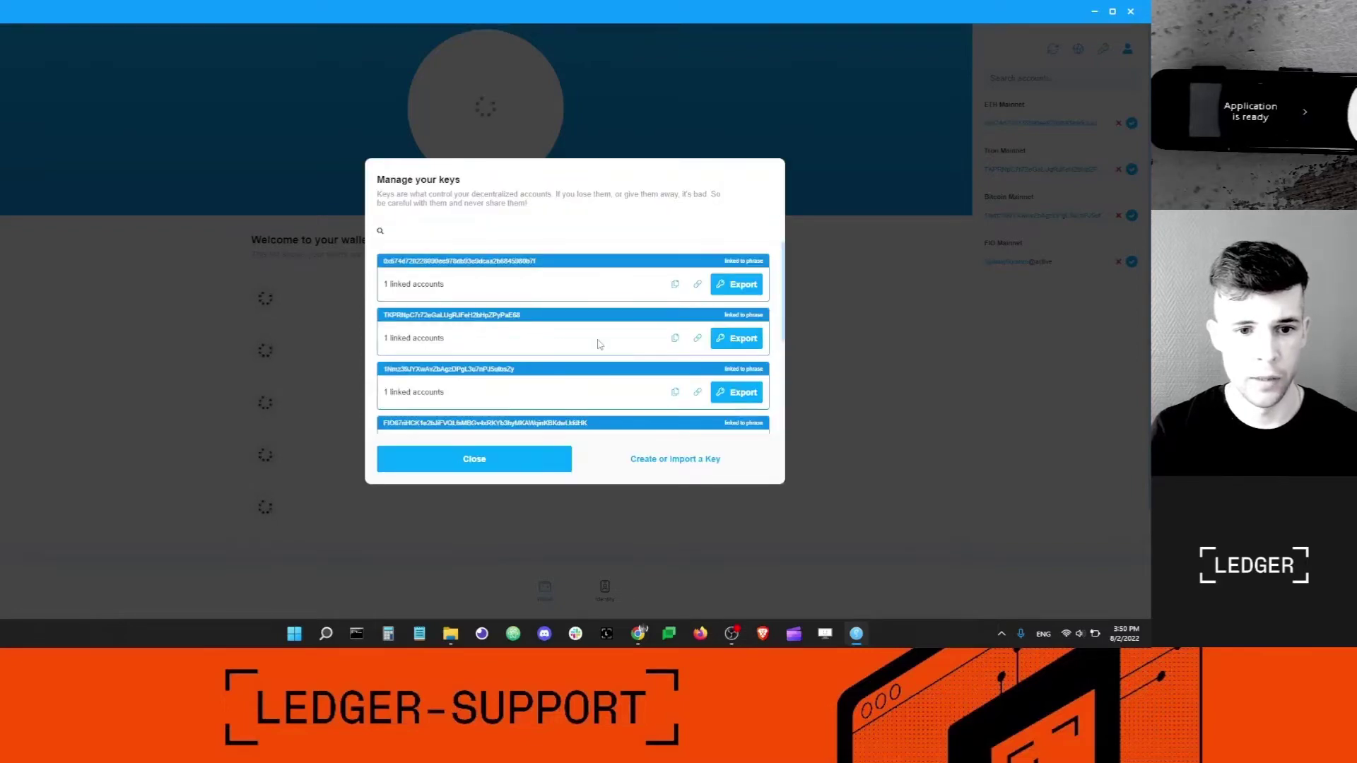
scroll(601, 346, down, 3)
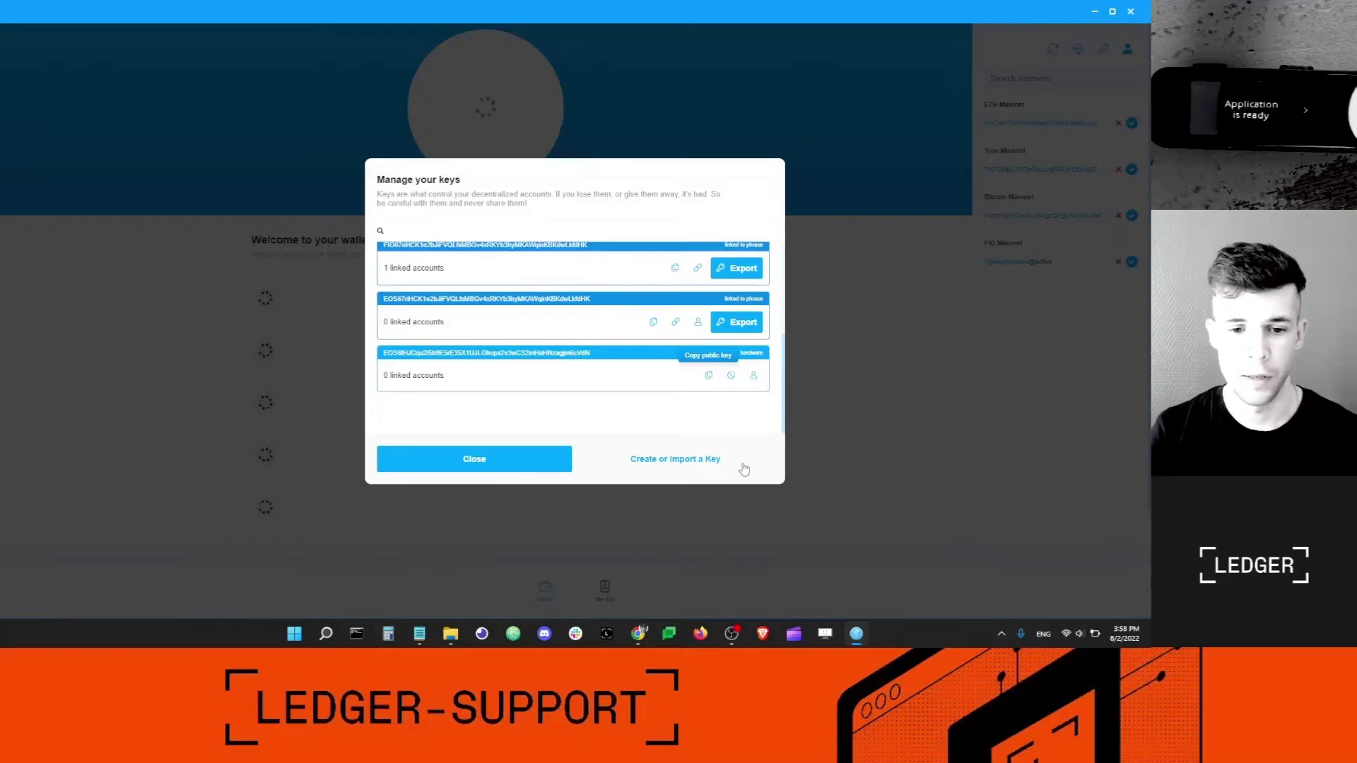
click(637, 634)
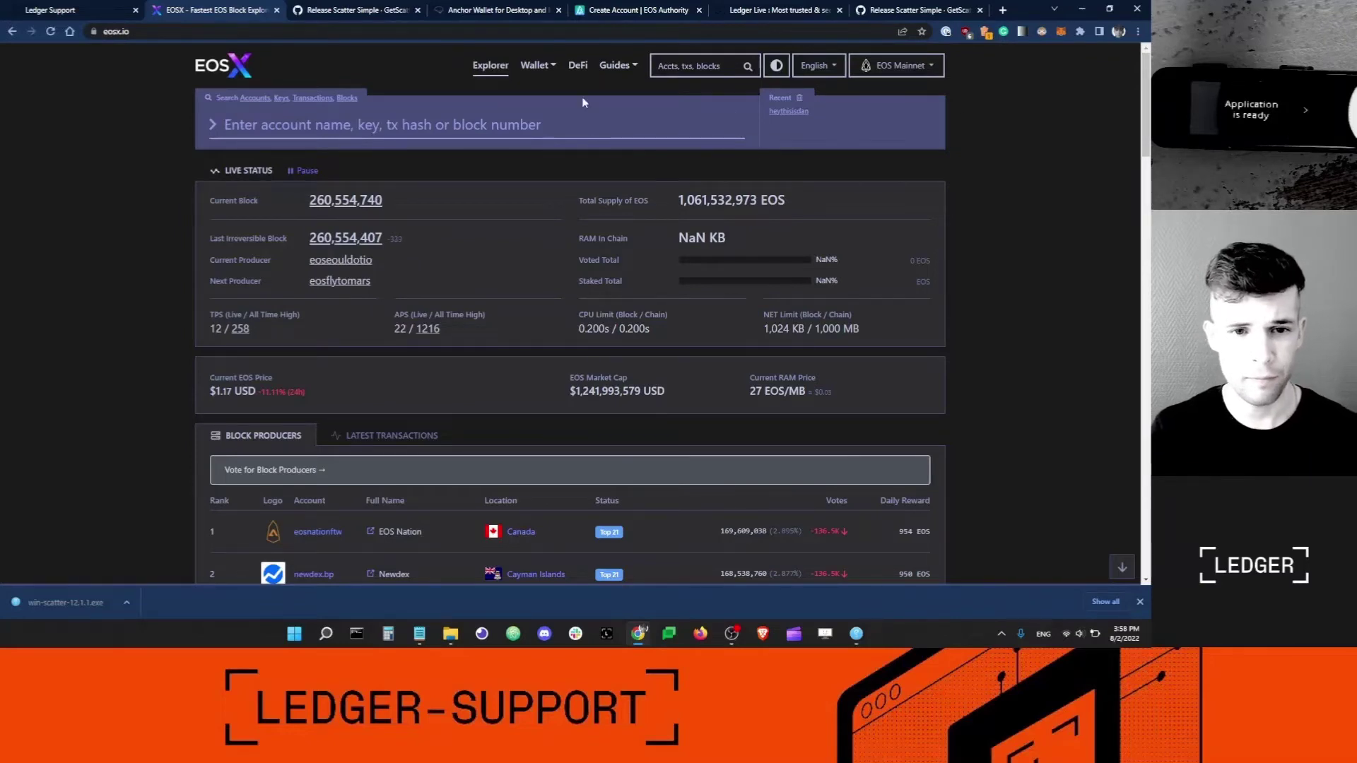
Open EOSX's Wallet > Create Account page and enter the new account name.
click(542, 68)
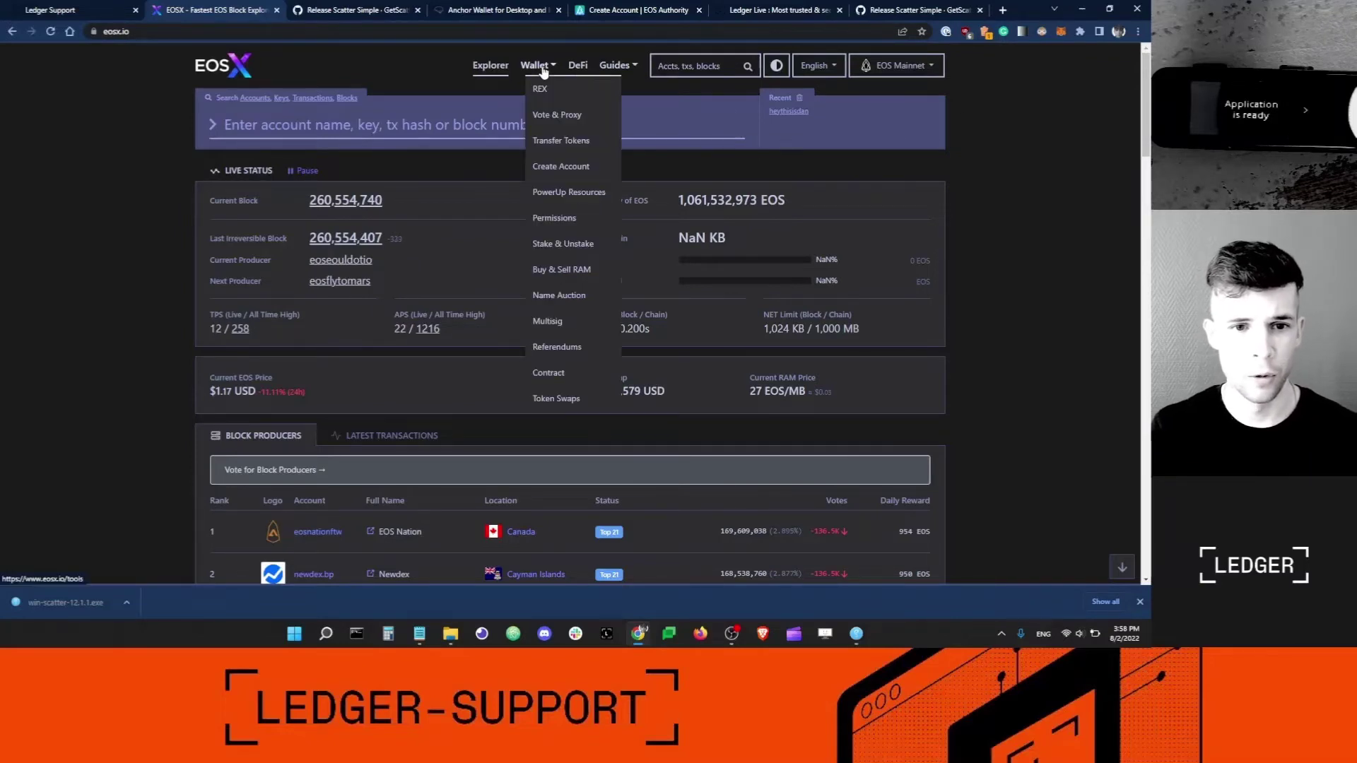
click(579, 168)
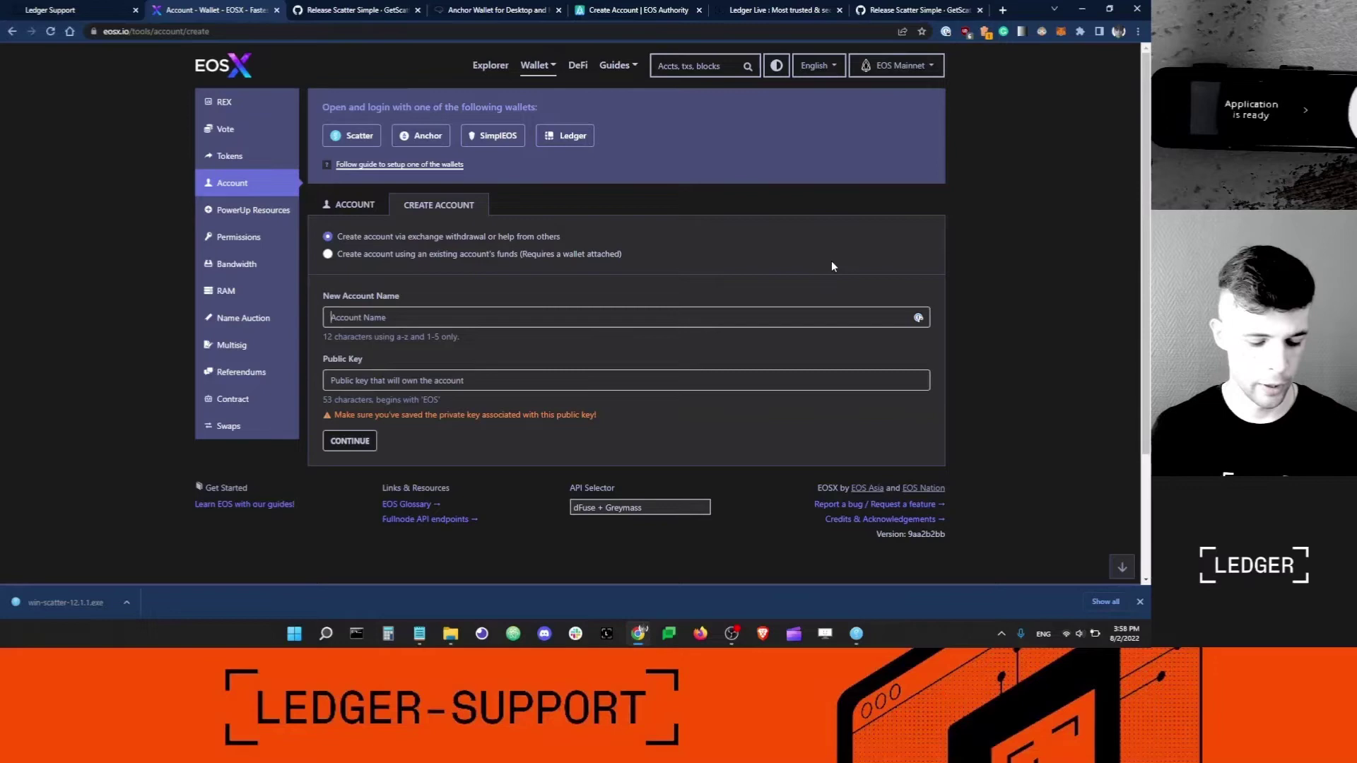
text(iamledgerdan)
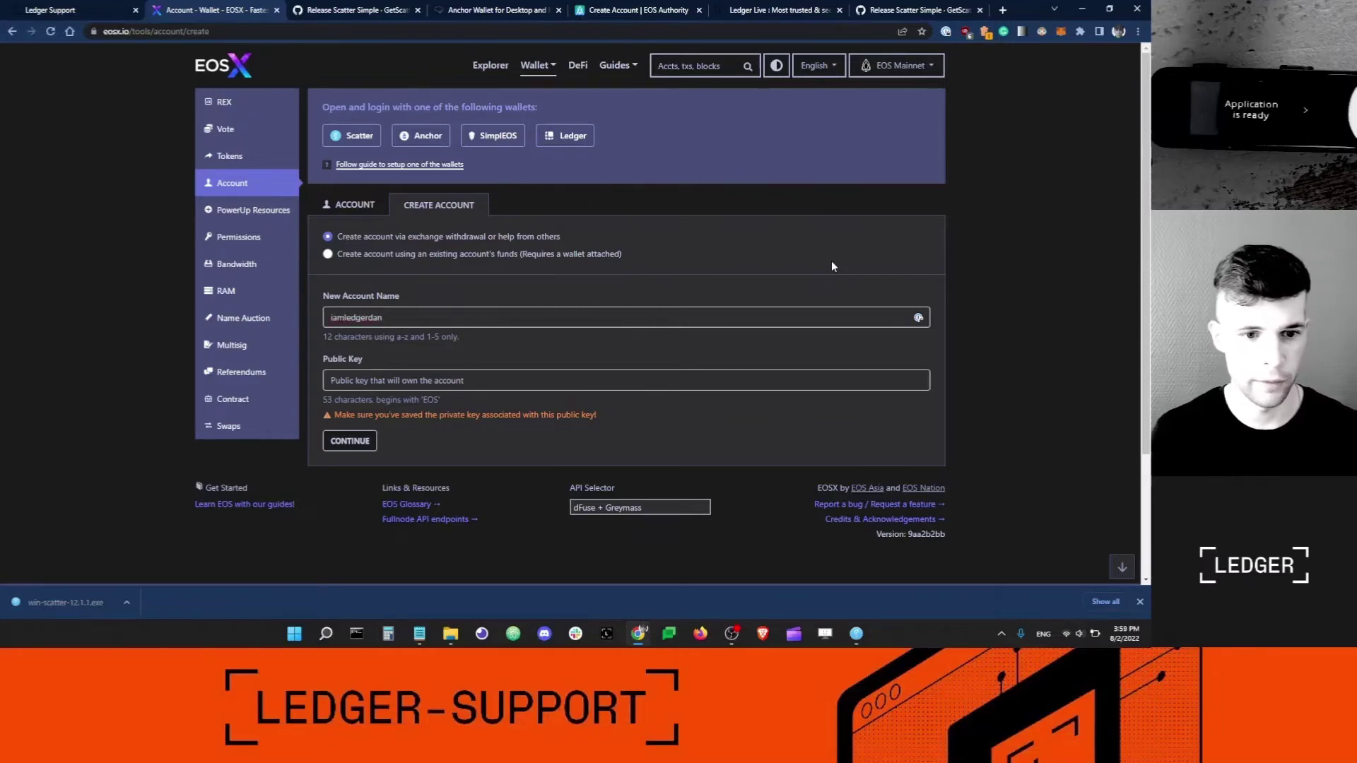
key(Tab)
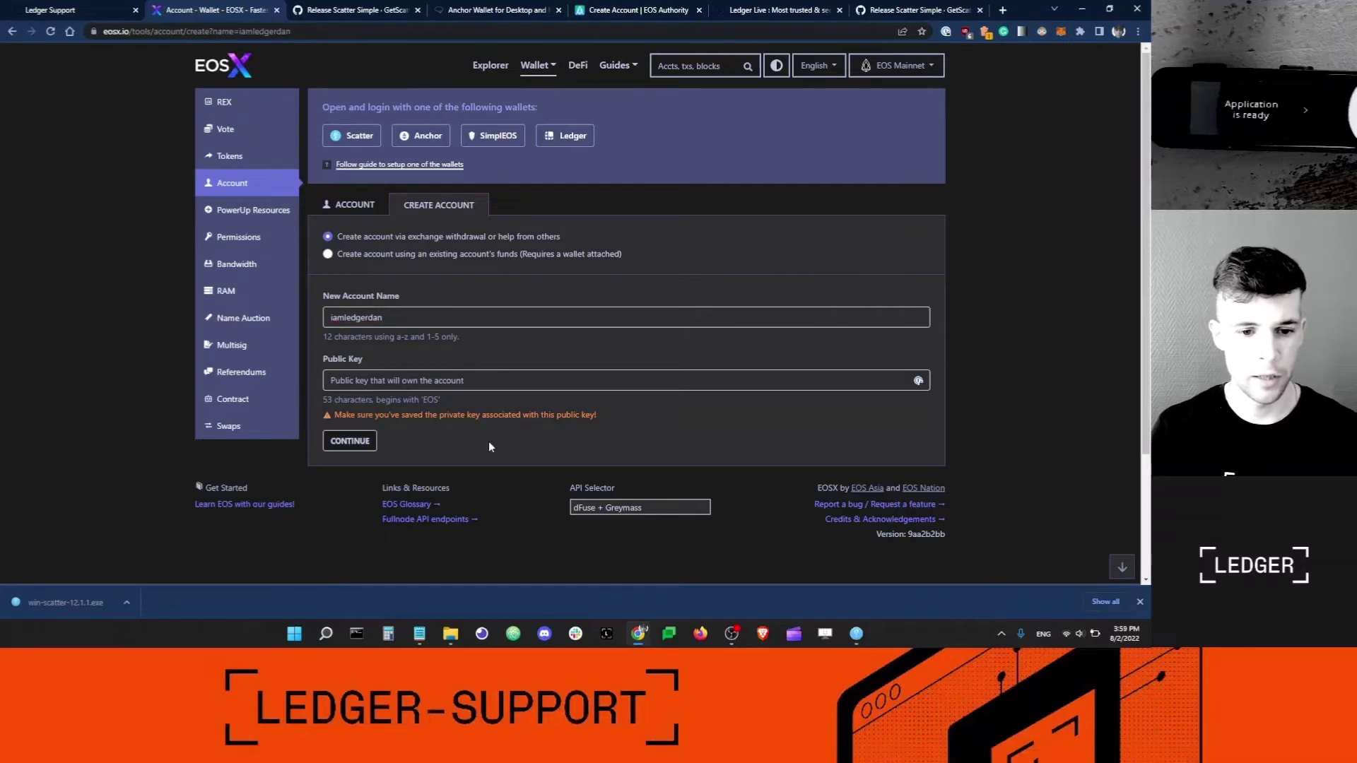
Paste the Ledger's EOS public key copied from Scatter and continue to the funding instructions.
click(858, 635)
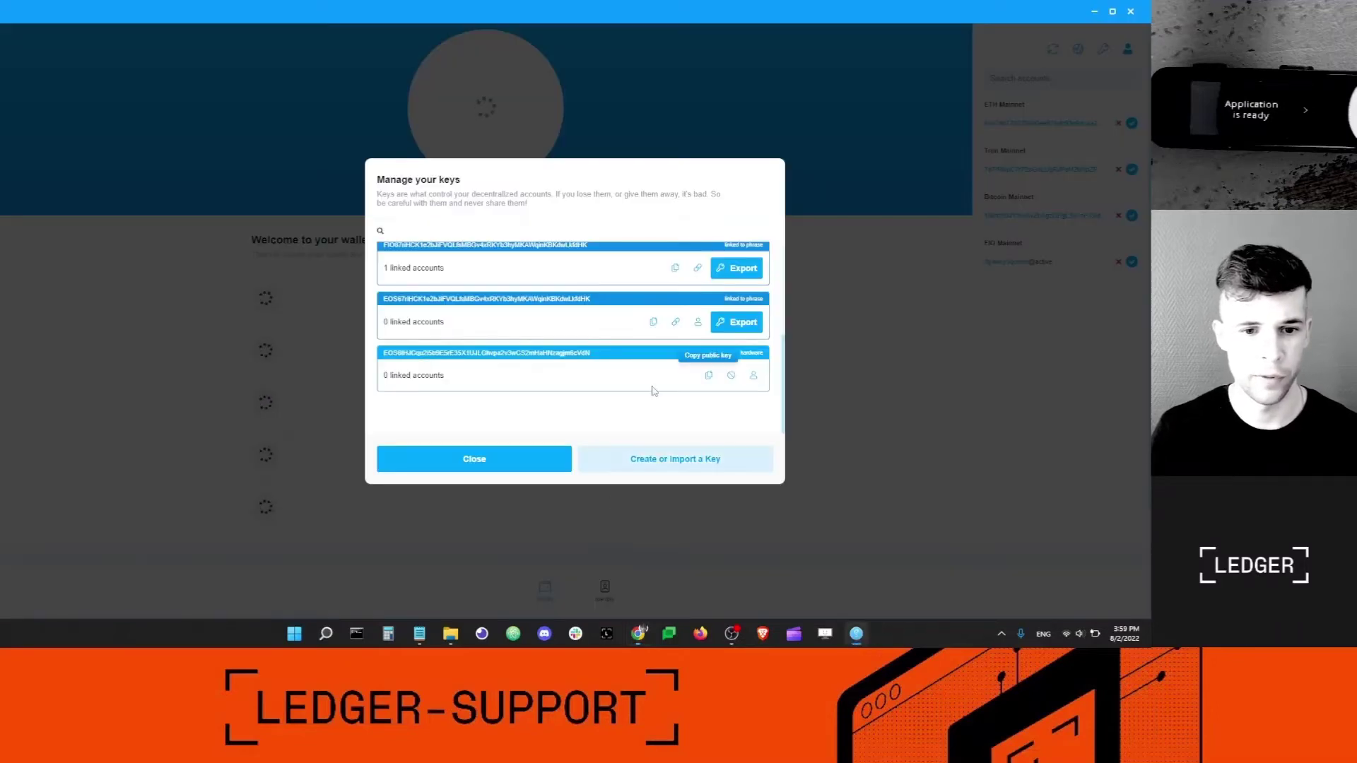
click(710, 377)
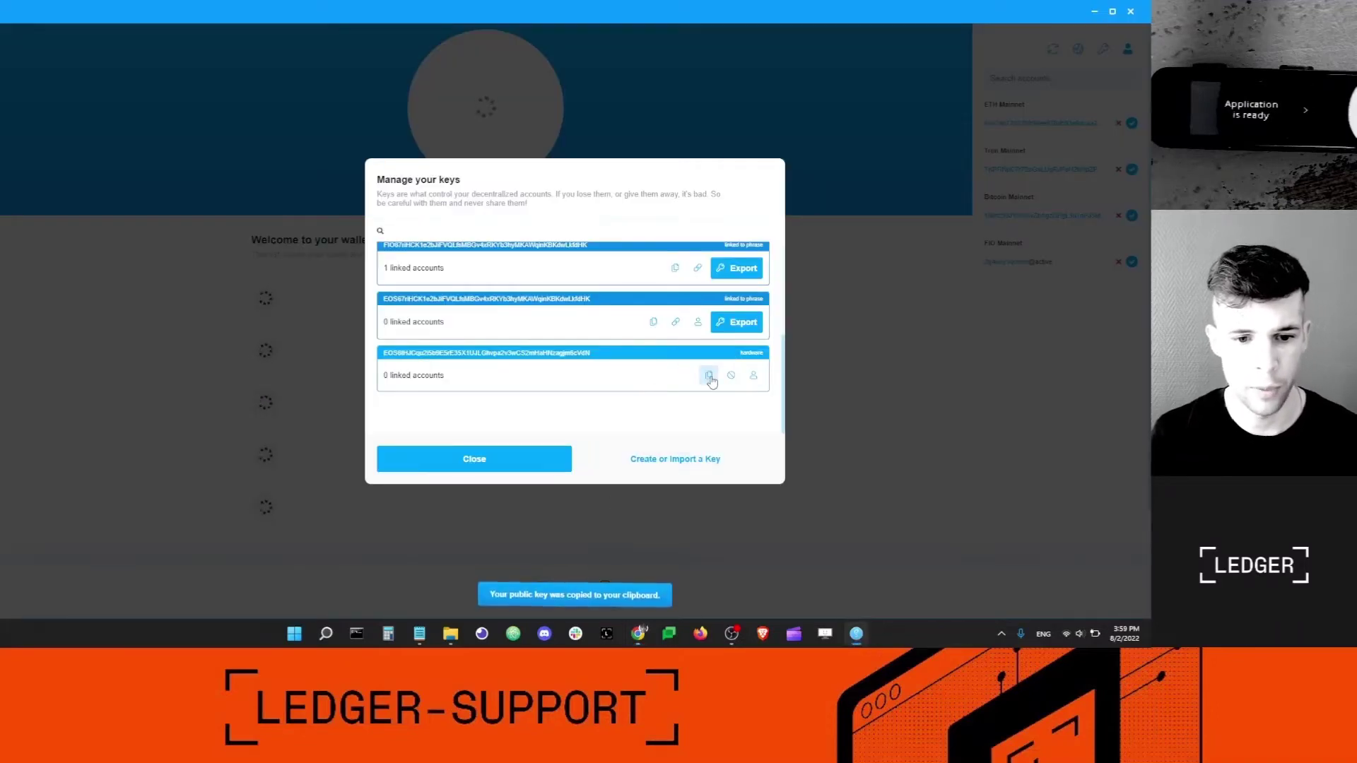
click(636, 634)
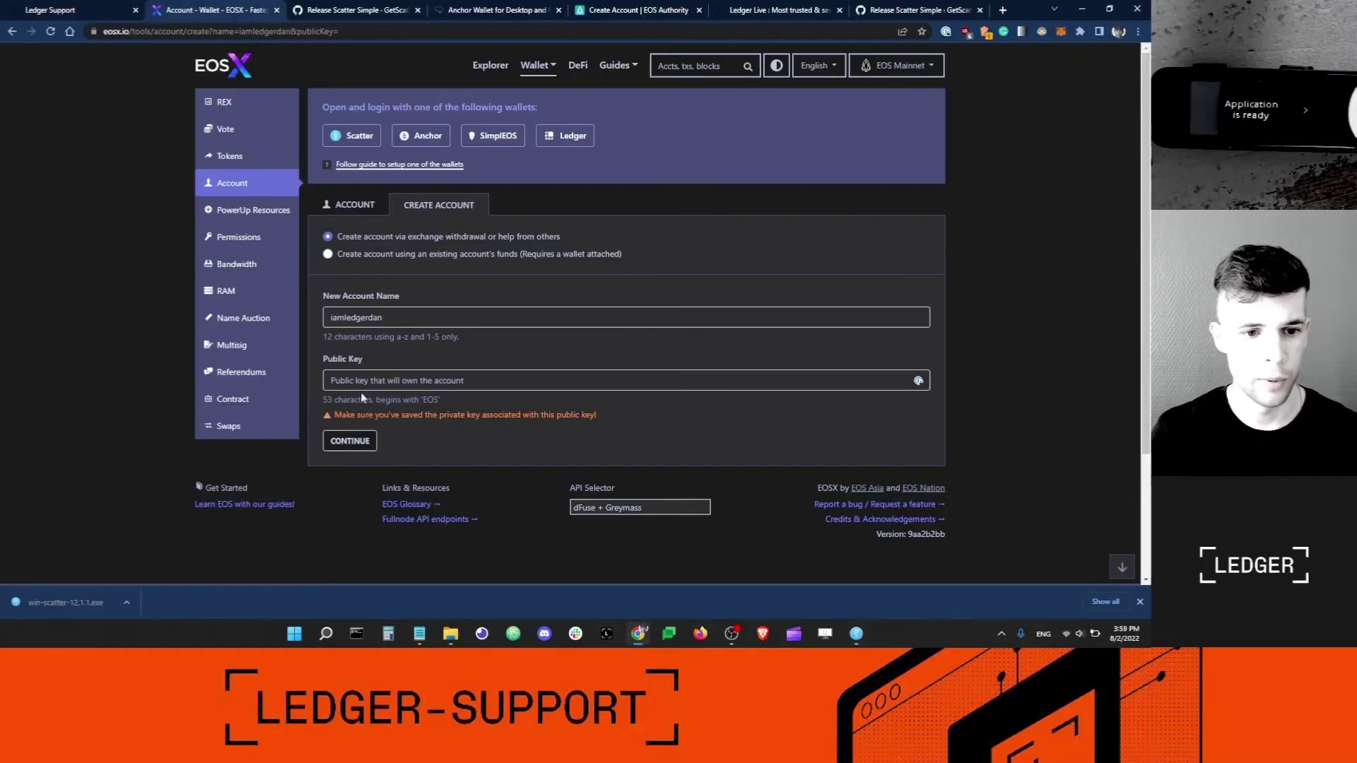
click(463, 380)
key(ctrl+v)
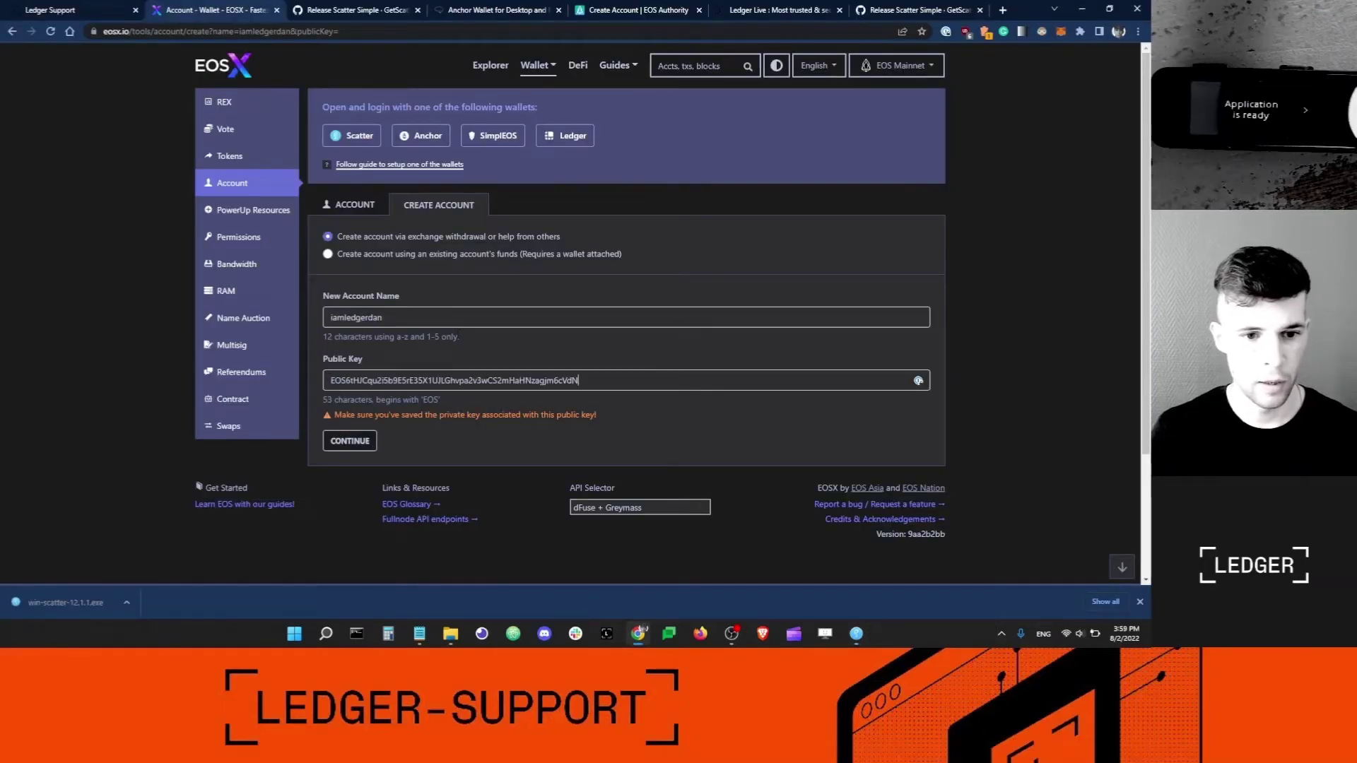
click(350, 441)
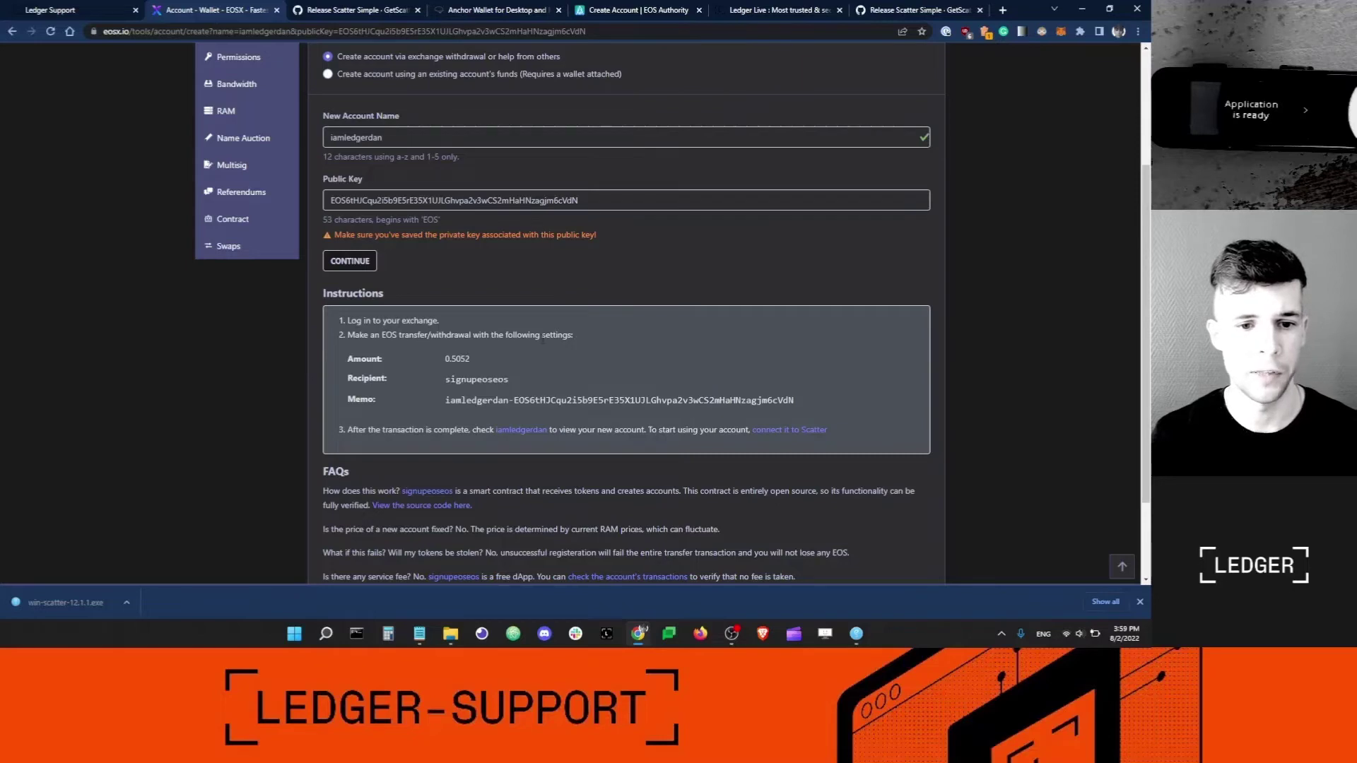
Select the 0.5052 EOS transfer amount in the EOSX instructions.
scroll(468, 341, down, 1)
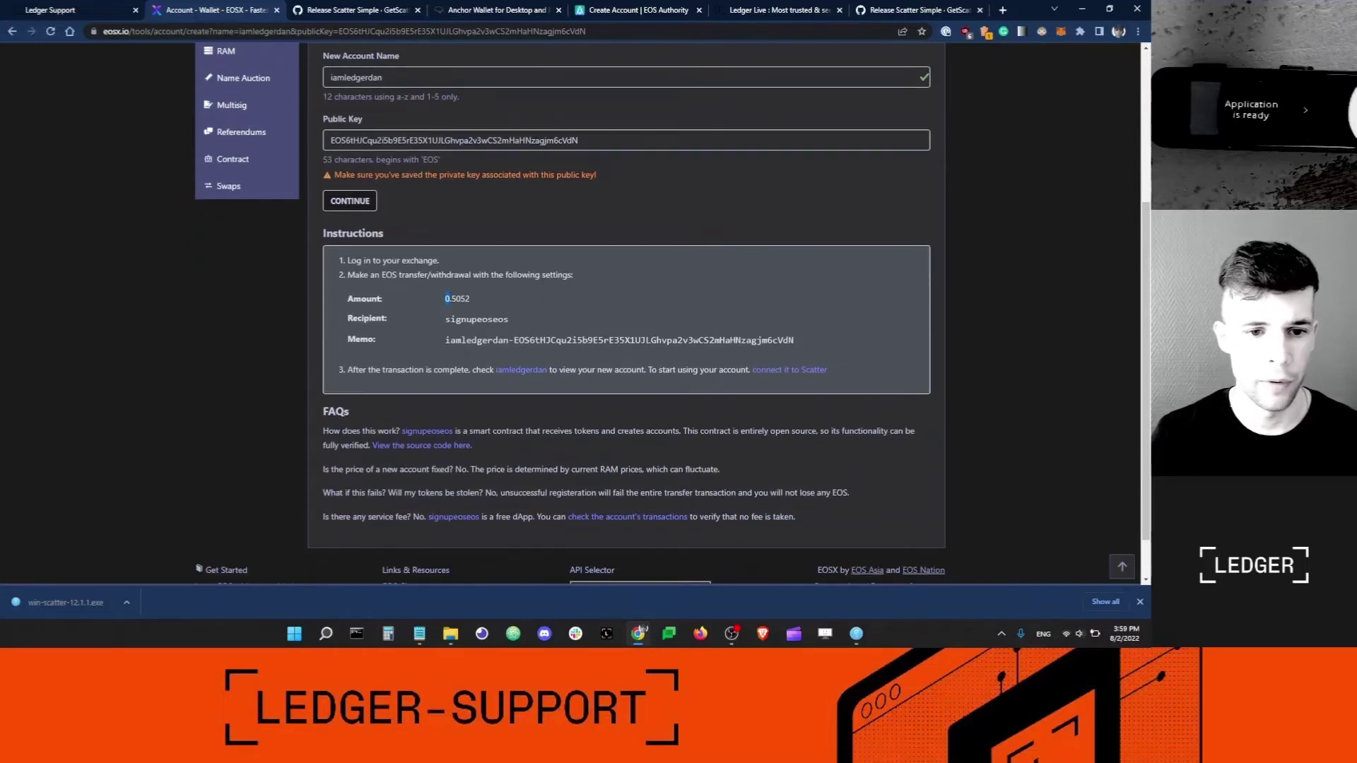
drag(444, 296, 470, 299)
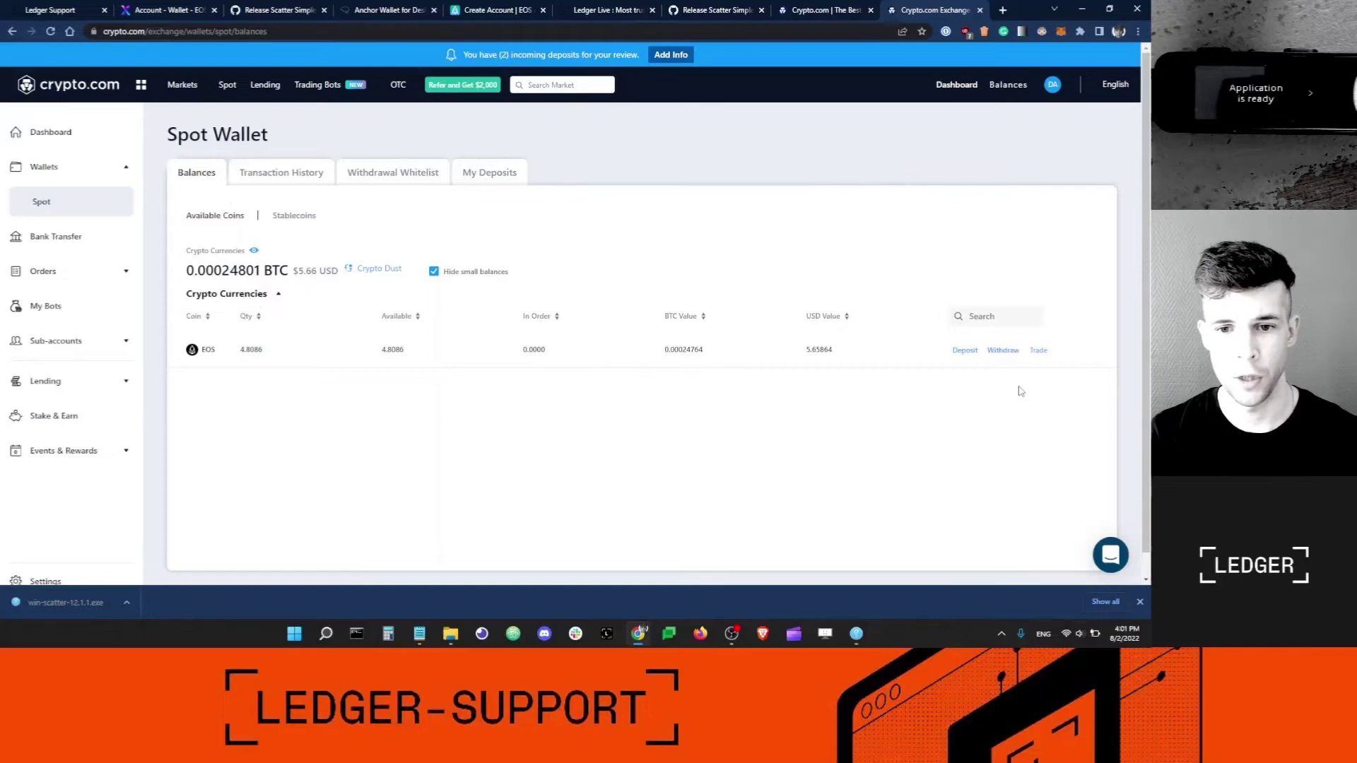
Start an EOS withdrawal from the spot wallet to a new external address.
click(1011, 352)
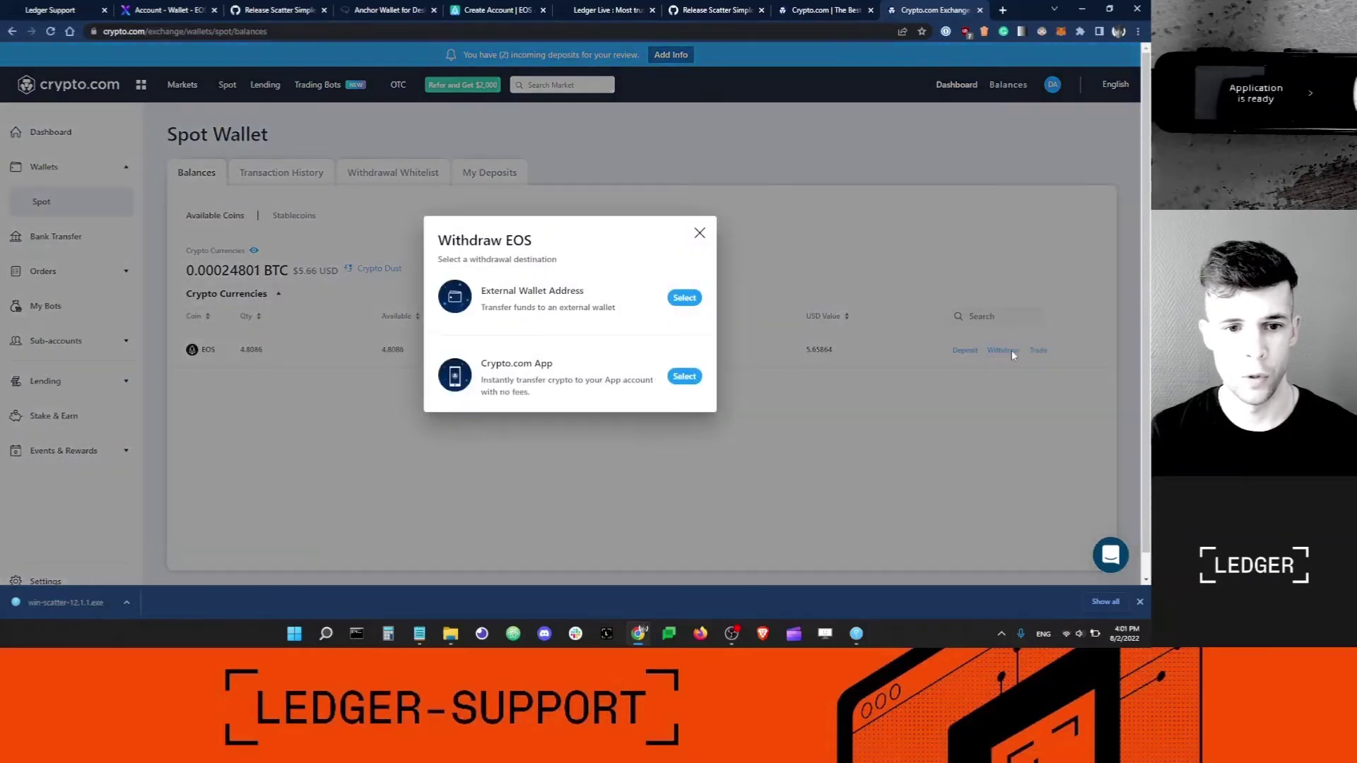
click(685, 299)
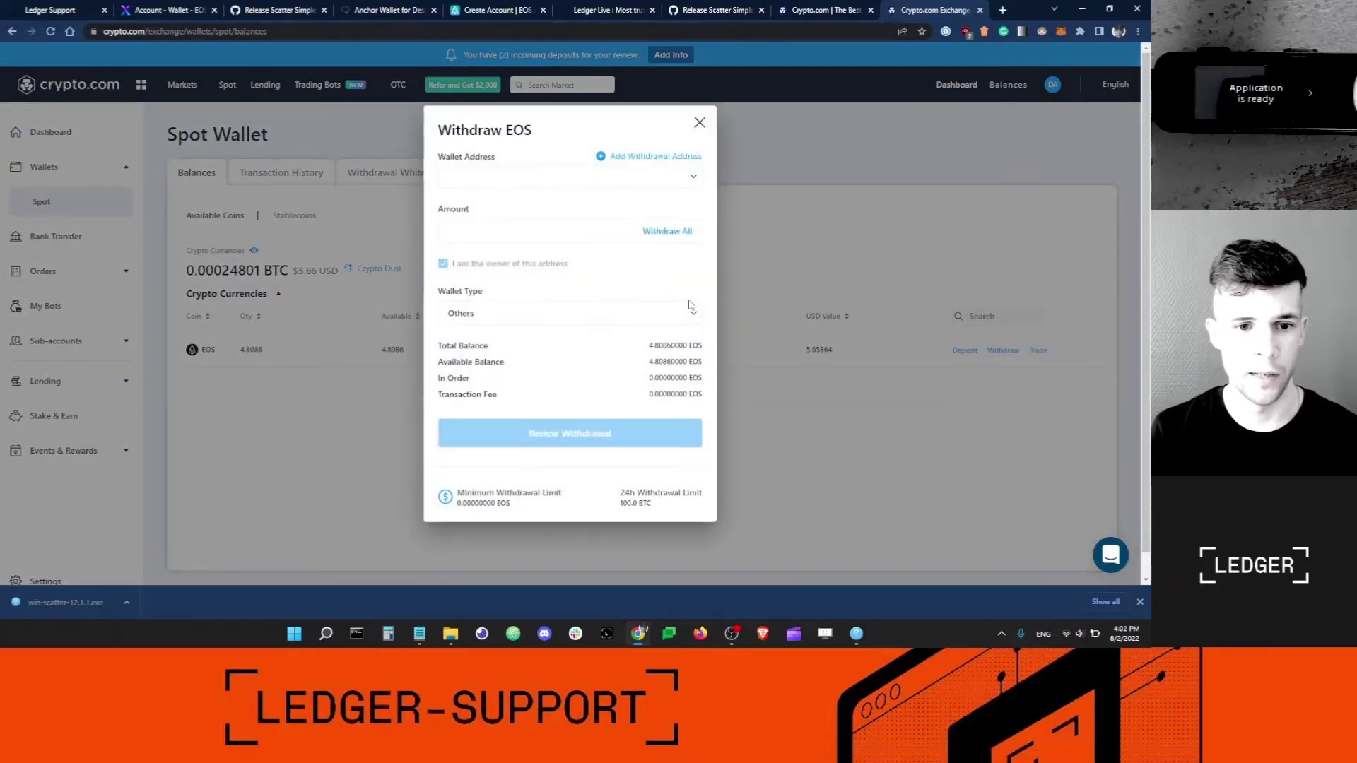
click(651, 156)
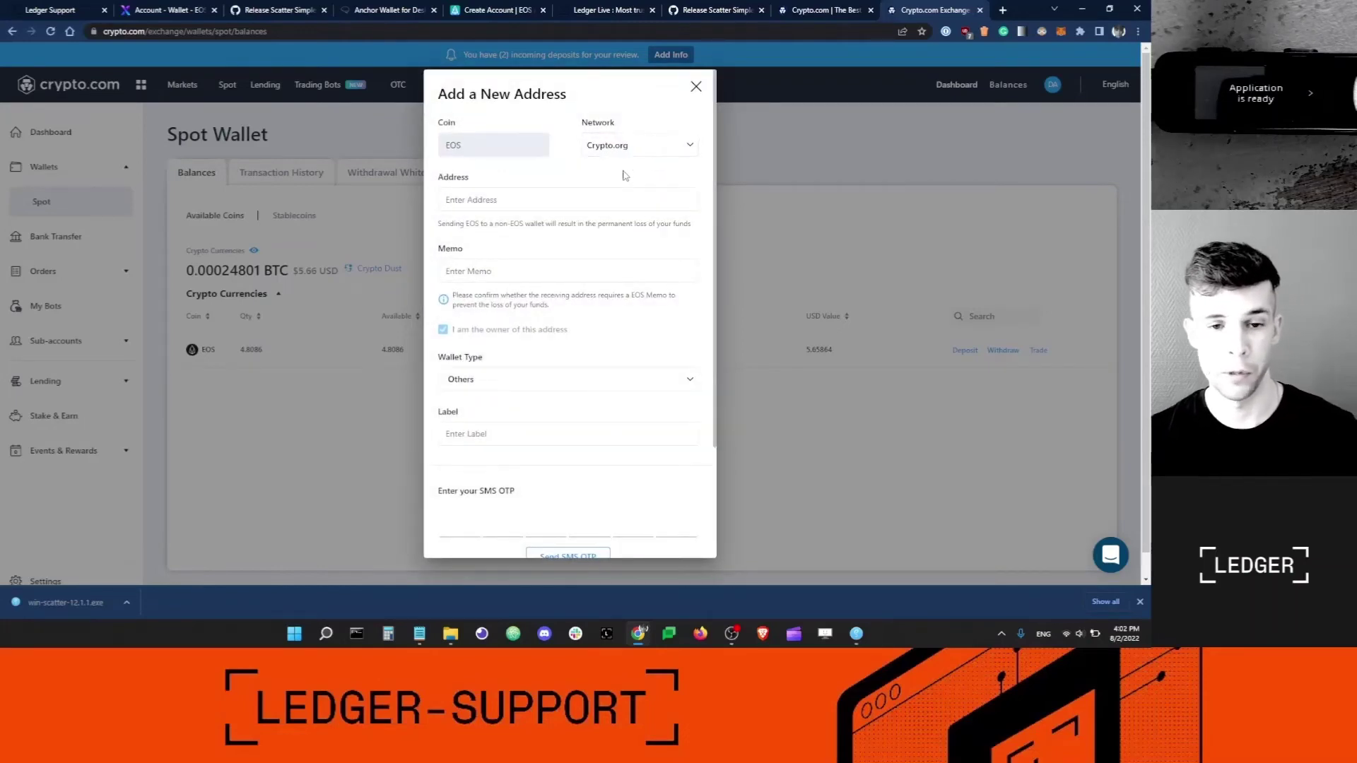
Set the new address's network to EOS, then return to the EOSX account-creation instructions.
click(617, 149)
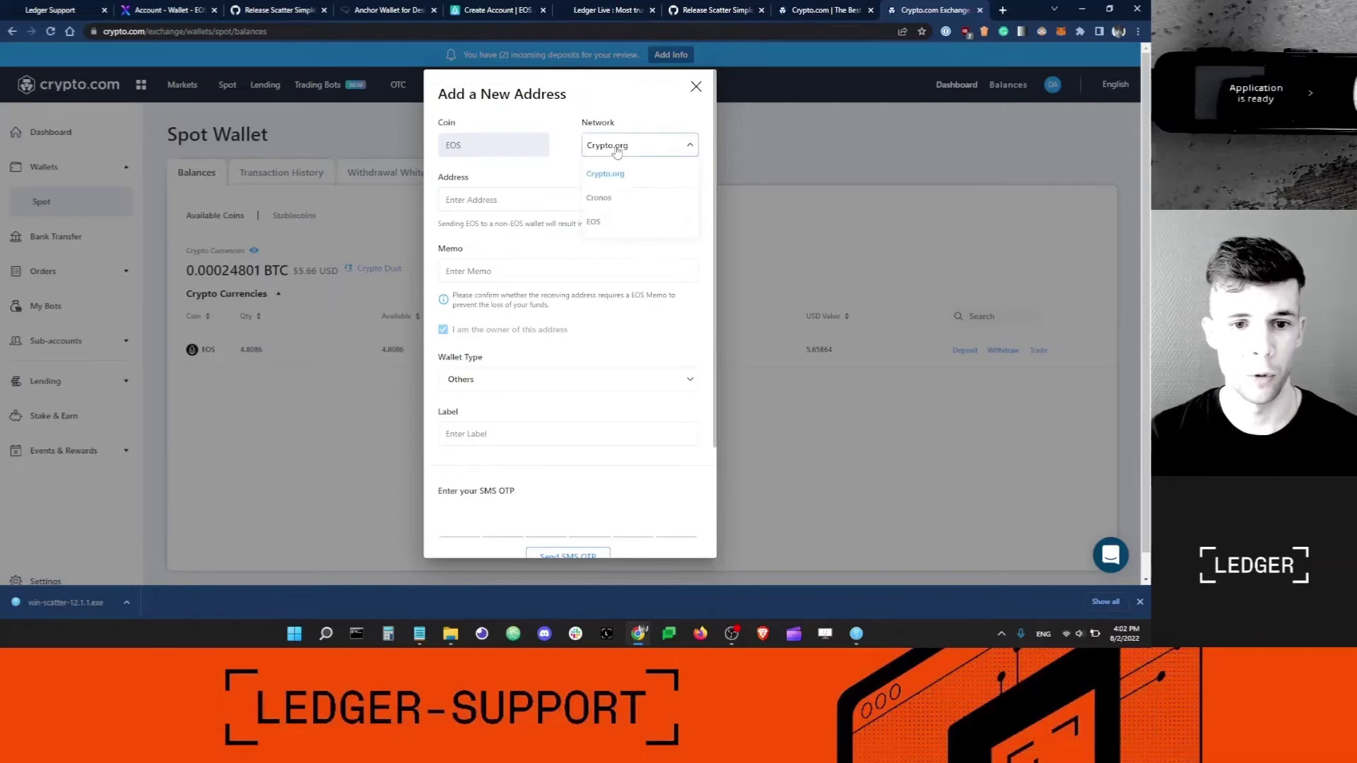
click(595, 224)
click(502, 199)
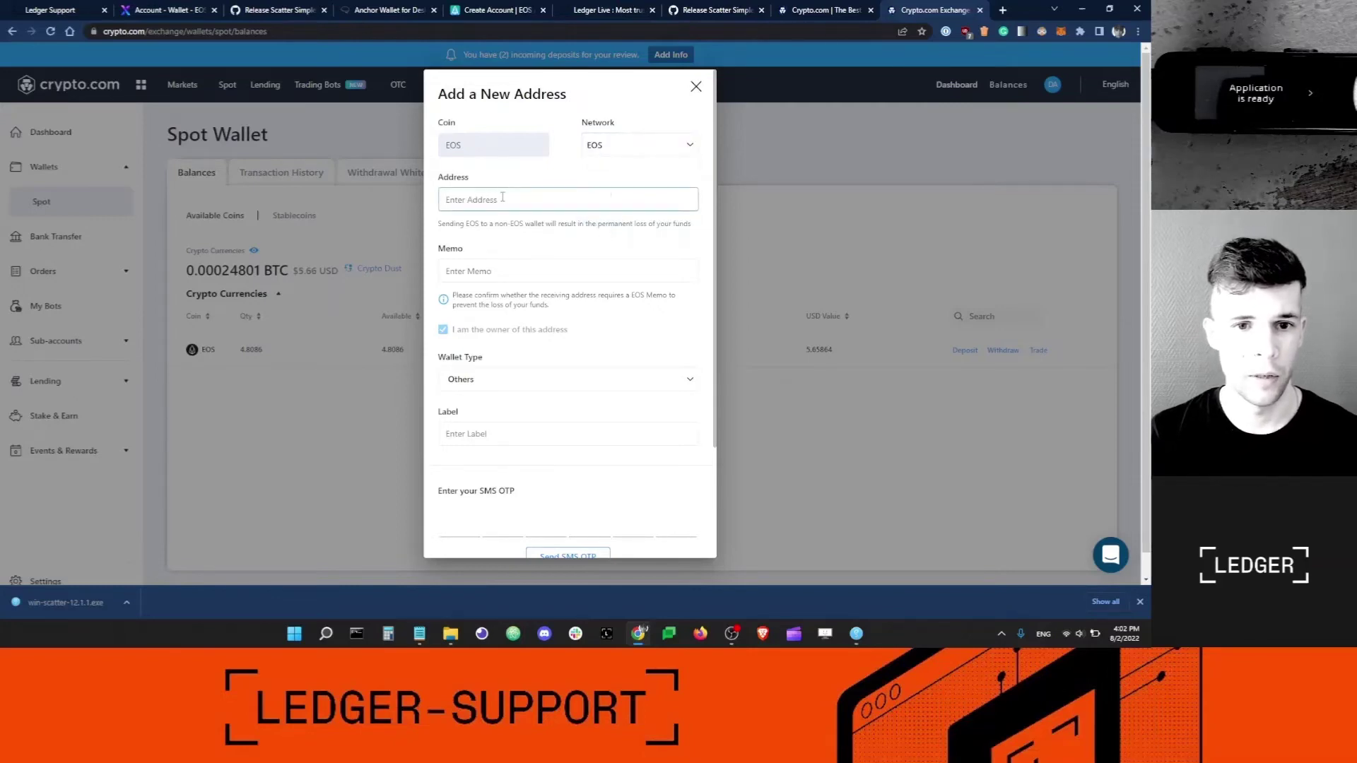
click(503, 198)
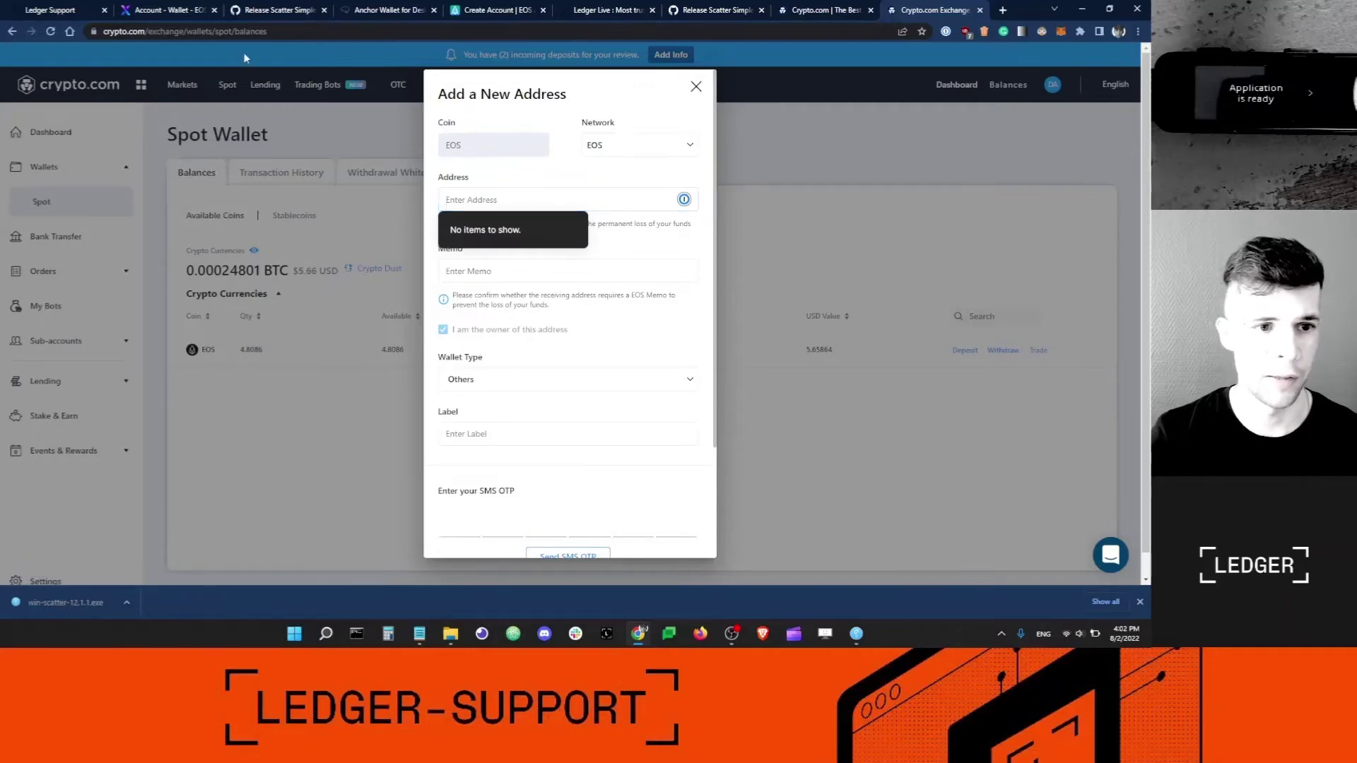
click(170, 11)
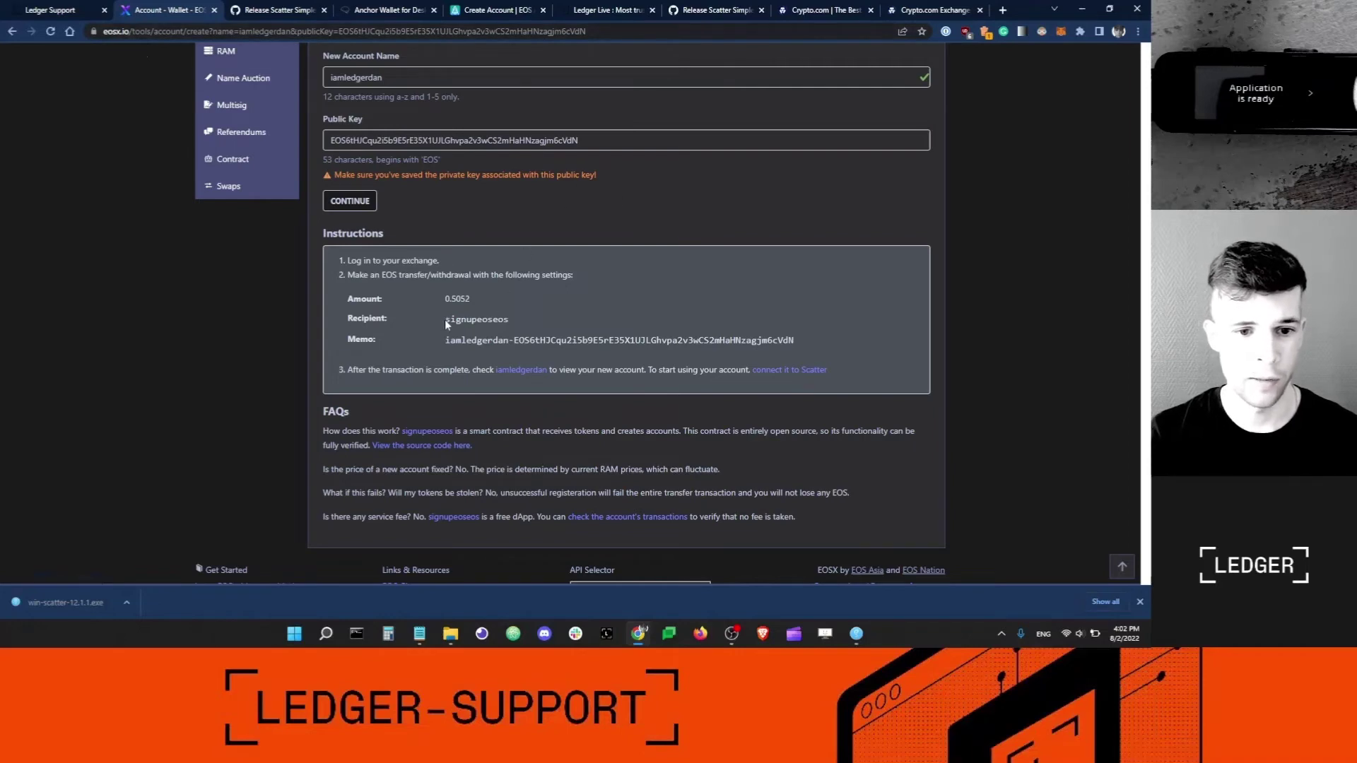
Copy the recipient signupeoseos from EOSX into the crypto.com Address field.
drag(445, 318, 508, 319)
right_click(497, 316)
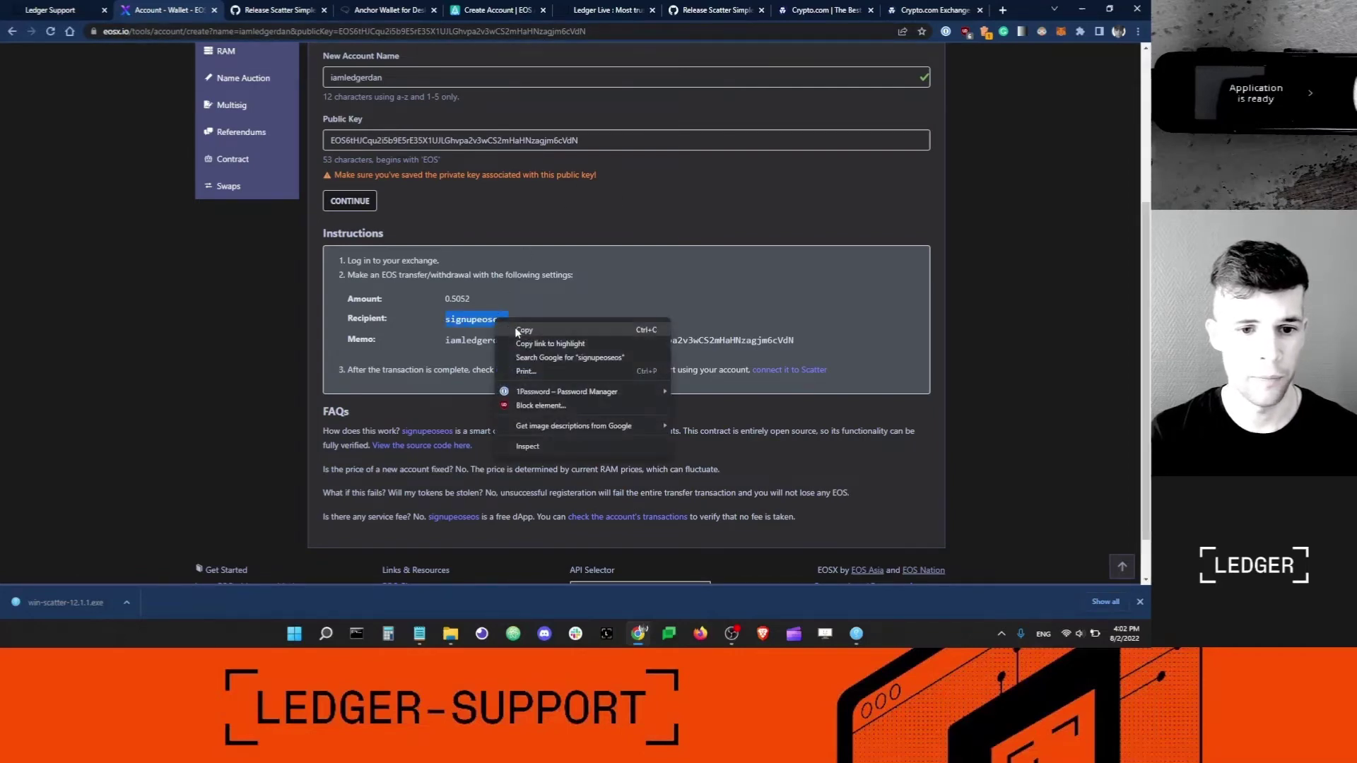
click(523, 327)
click(919, 10)
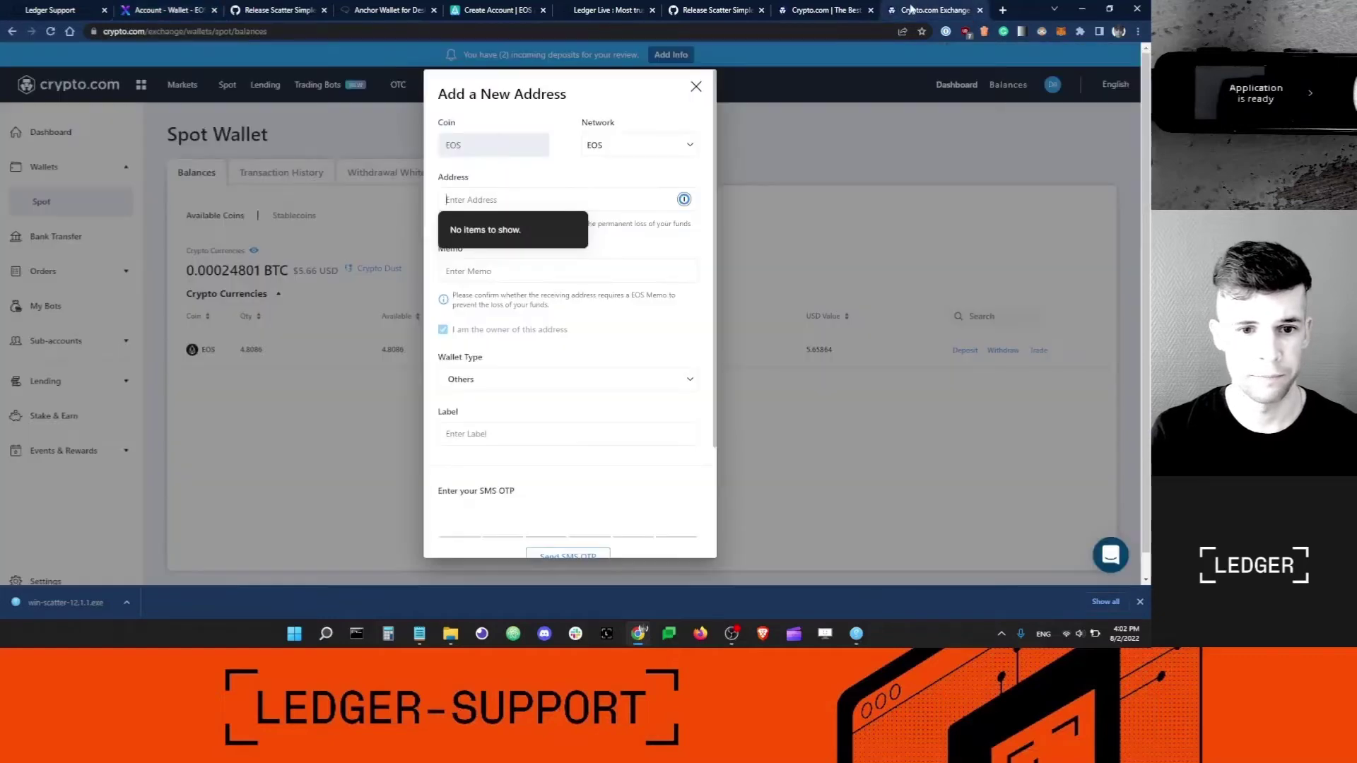
click(500, 196)
key(ctrl+v)
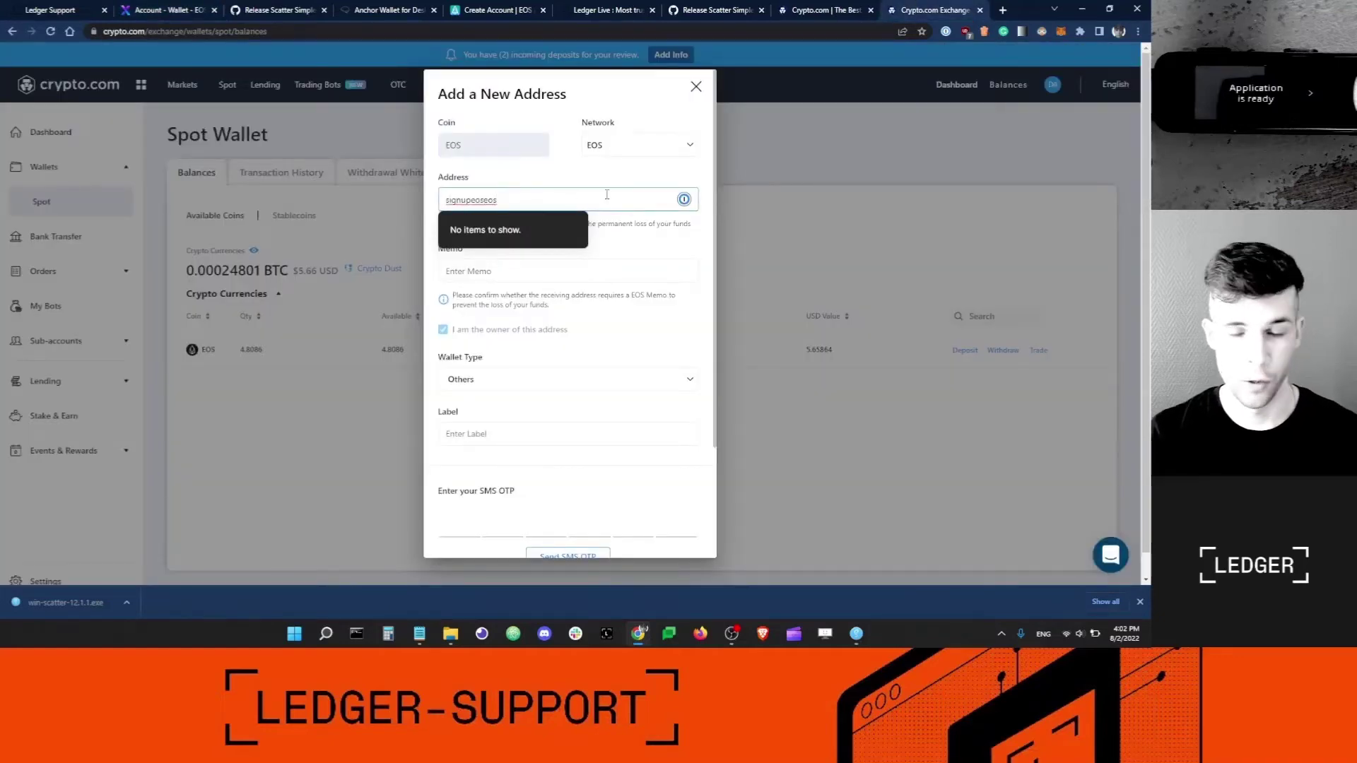
key(Tab)
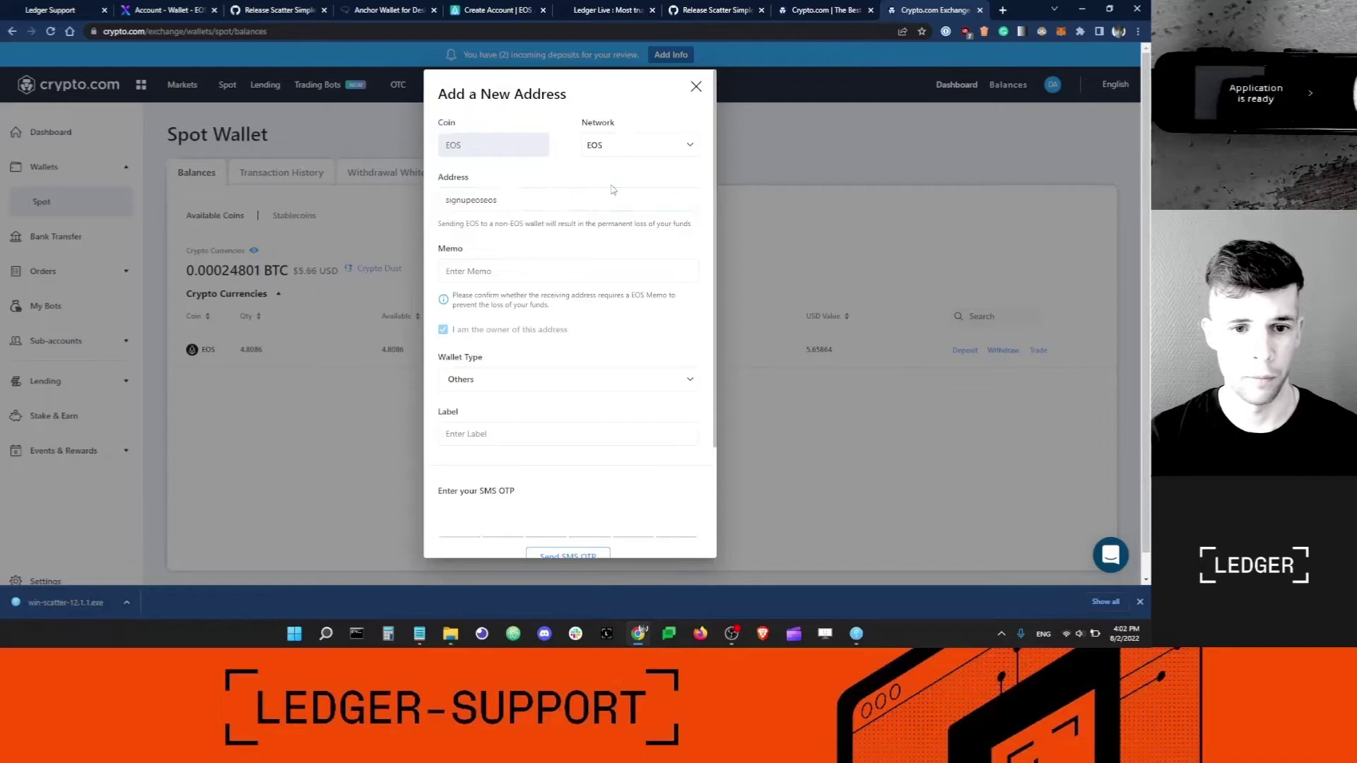
Copy the EOSX memo string into the crypto.com Memo field.
click(157, 13)
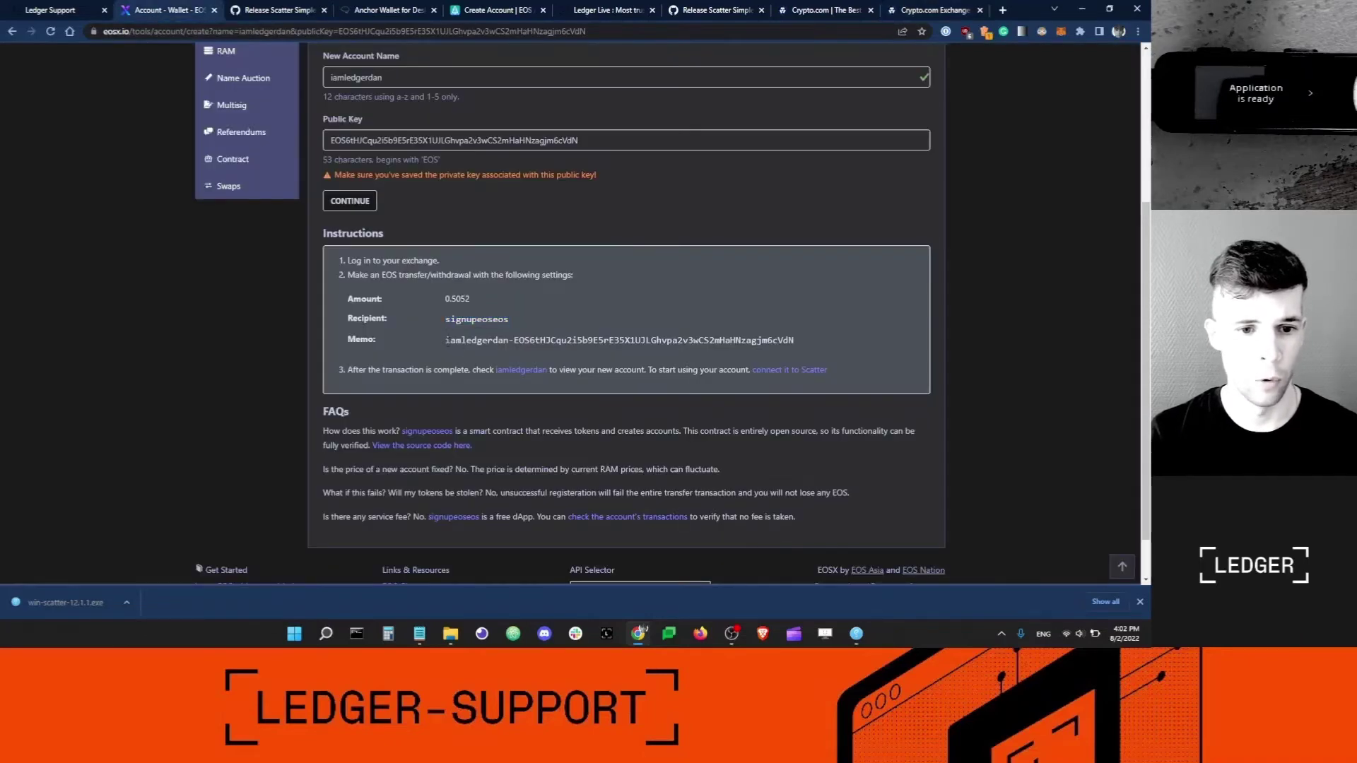
drag(443, 341, 794, 340)
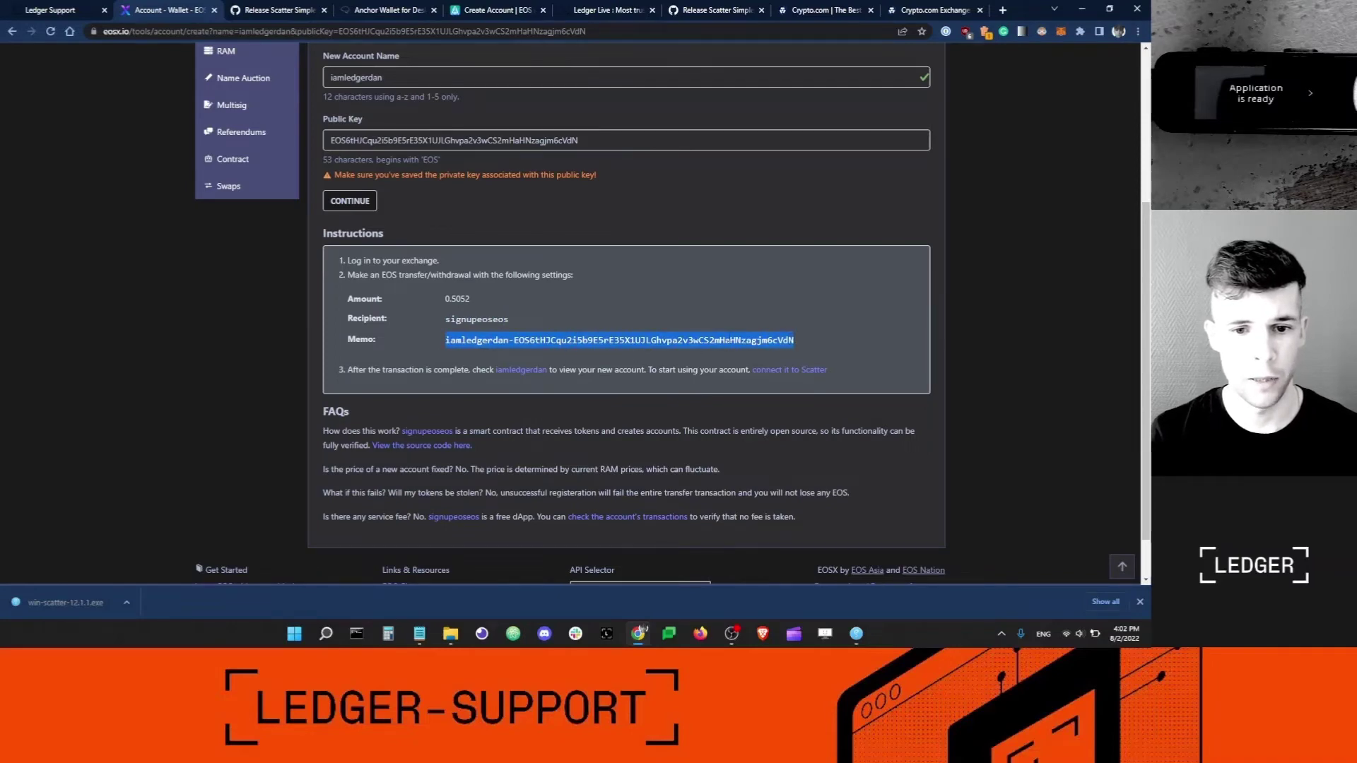
right_click(766, 349)
click(765, 350)
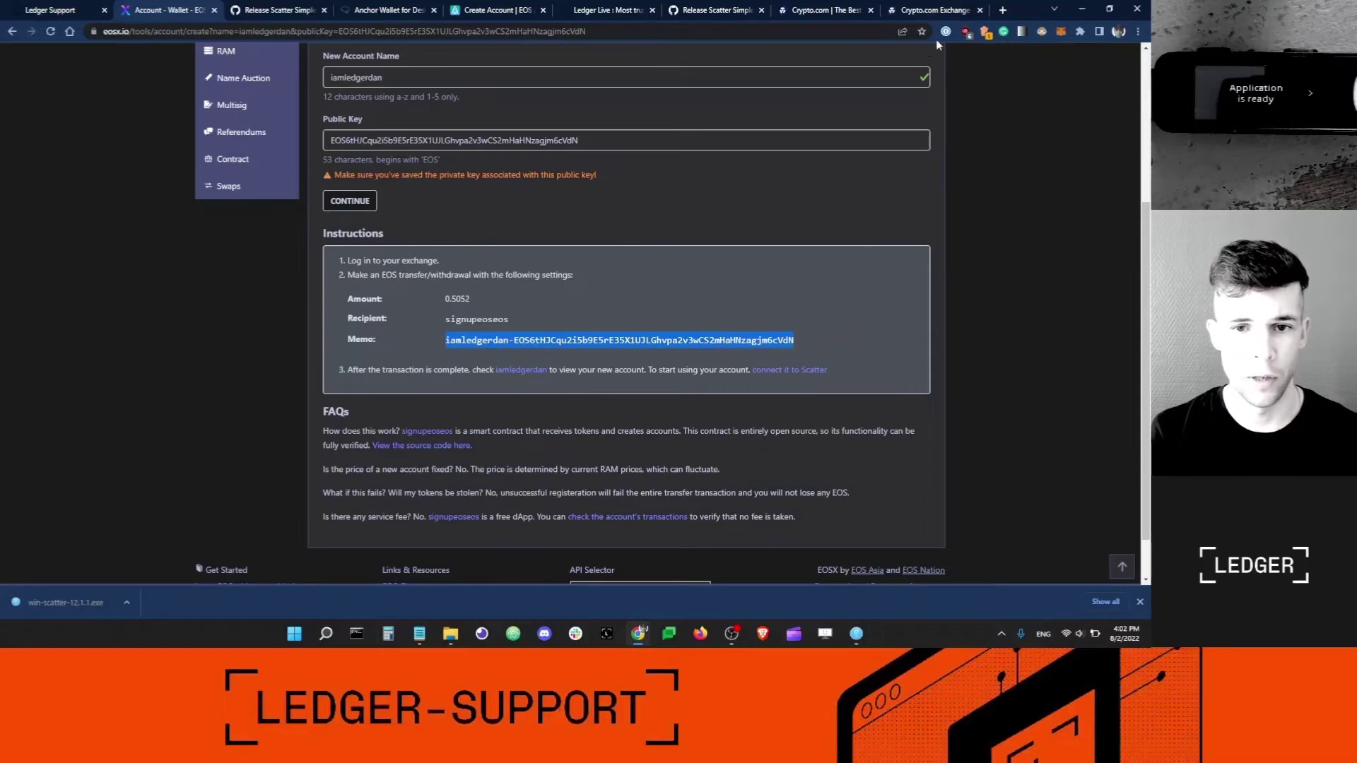
click(916, 10)
click(531, 270)
key(ctrl+v)
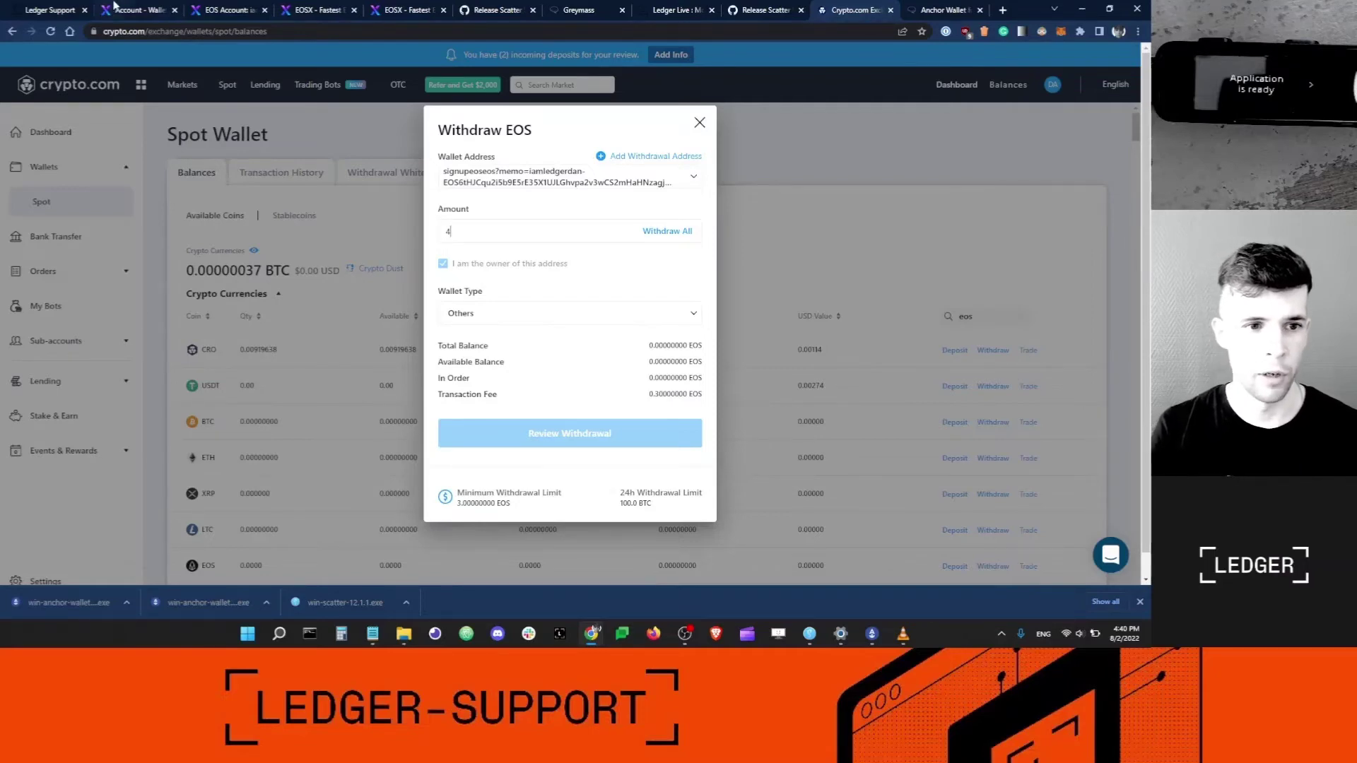
Check the required 0.5052 EOS amount on EOSX, then return to the Withdraw EOS dialog.
key(ctrl+2)
double_click(457, 419)
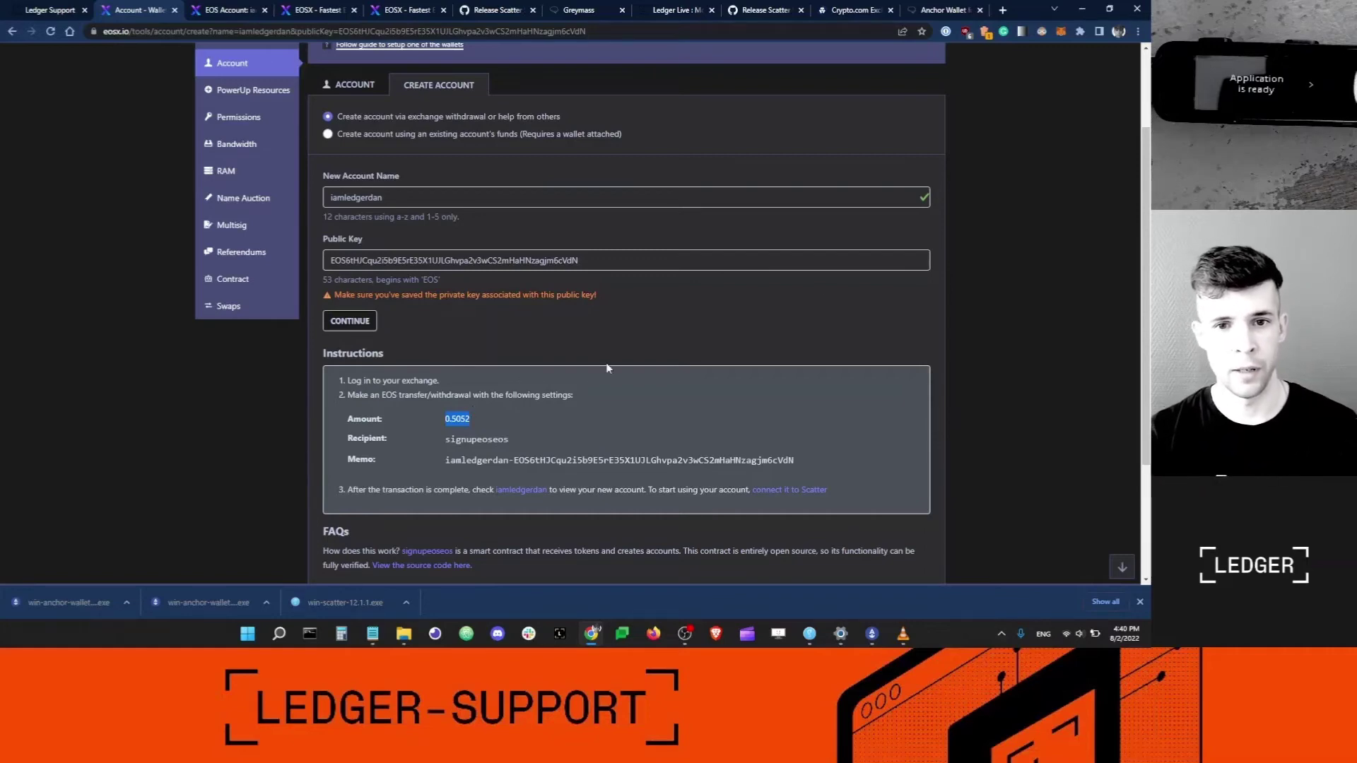
click(852, 10)
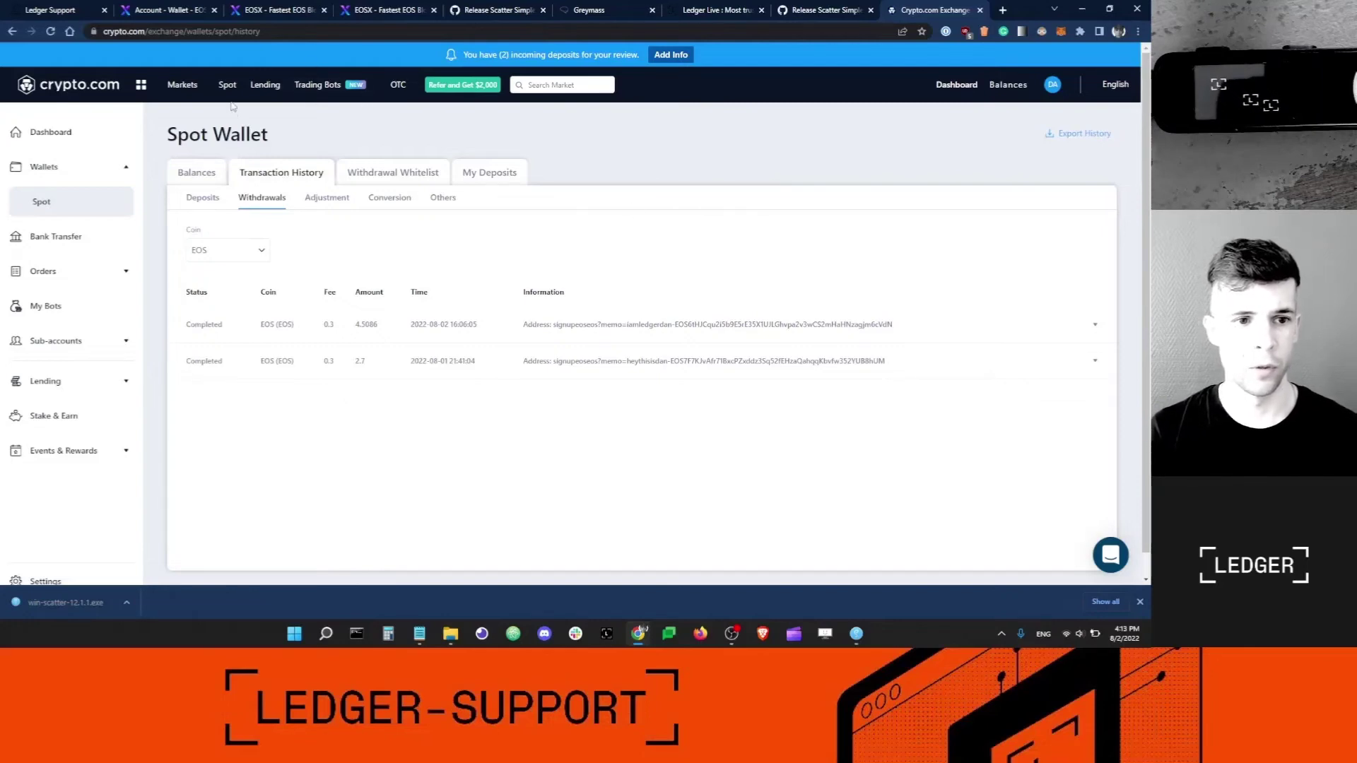
Copy the new account name iamledgerdan from the EOSX account-creation page.
click(265, 10)
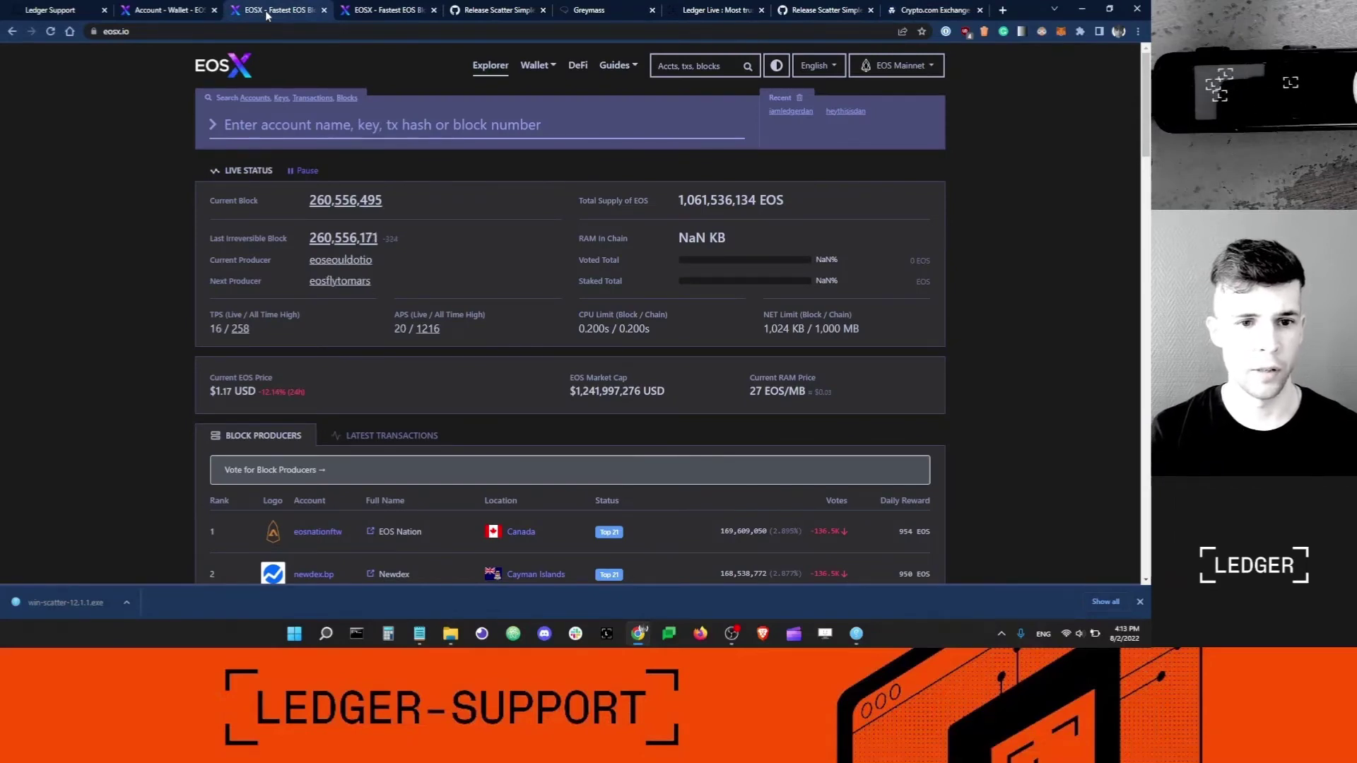
click(355, 11)
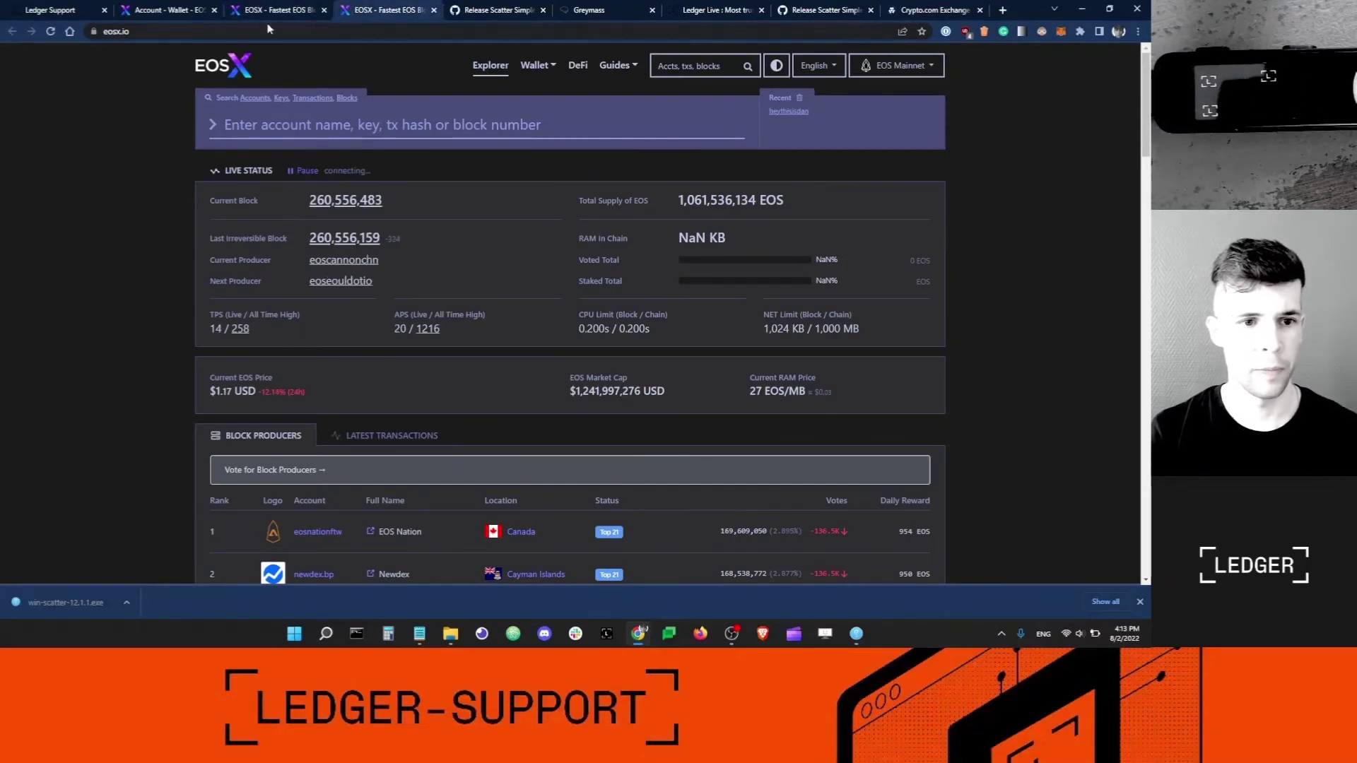
click(168, 7)
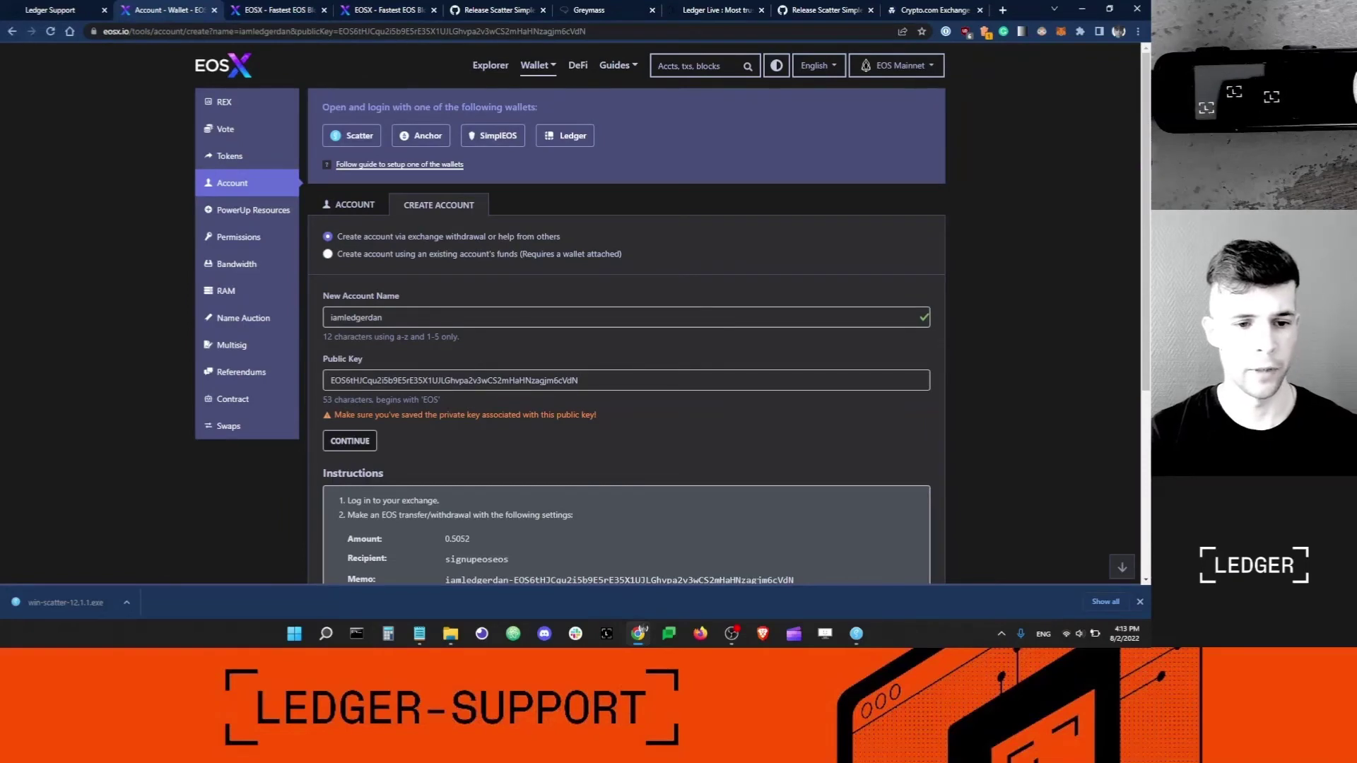
double_click(355, 318)
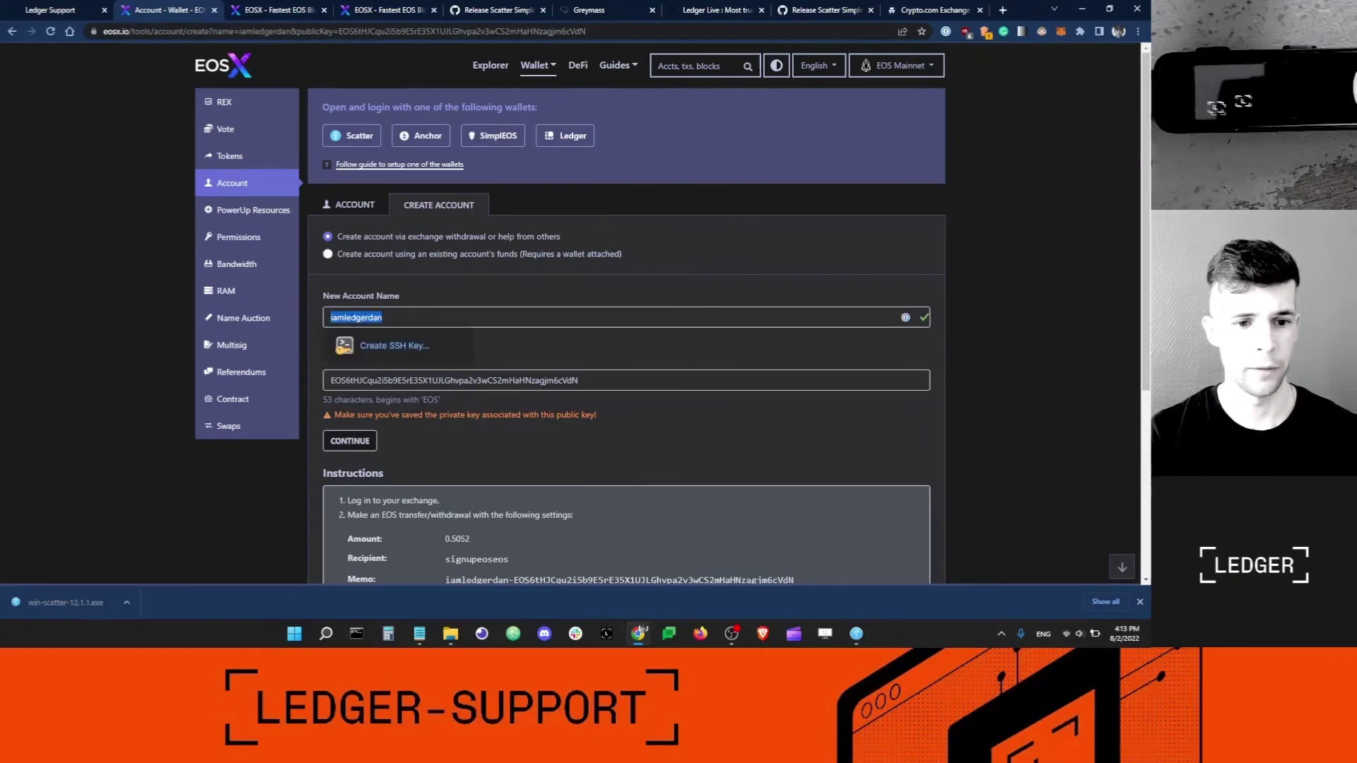
right_click(329, 318)
click(392, 372)
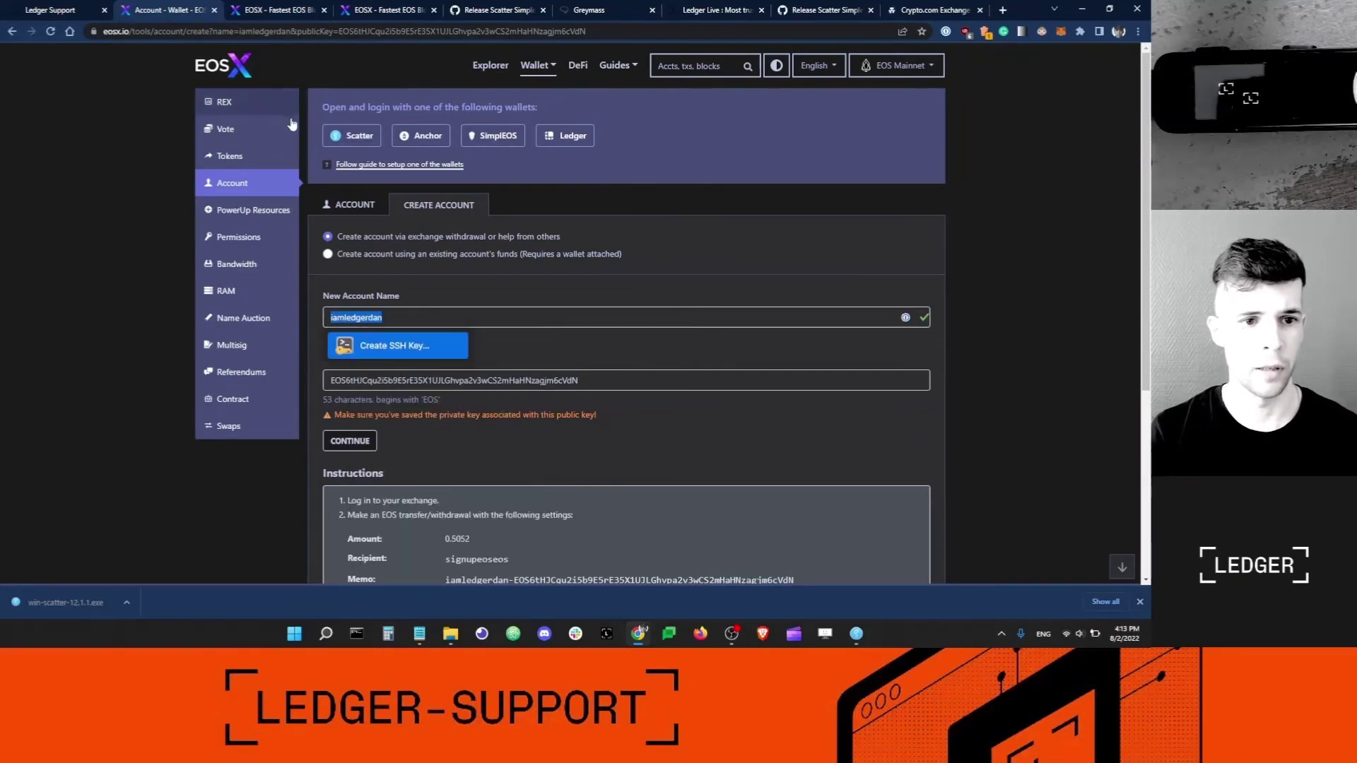
Open the EOSX block explorer in a new tab and switch to it.
right_click(502, 71)
click(530, 77)
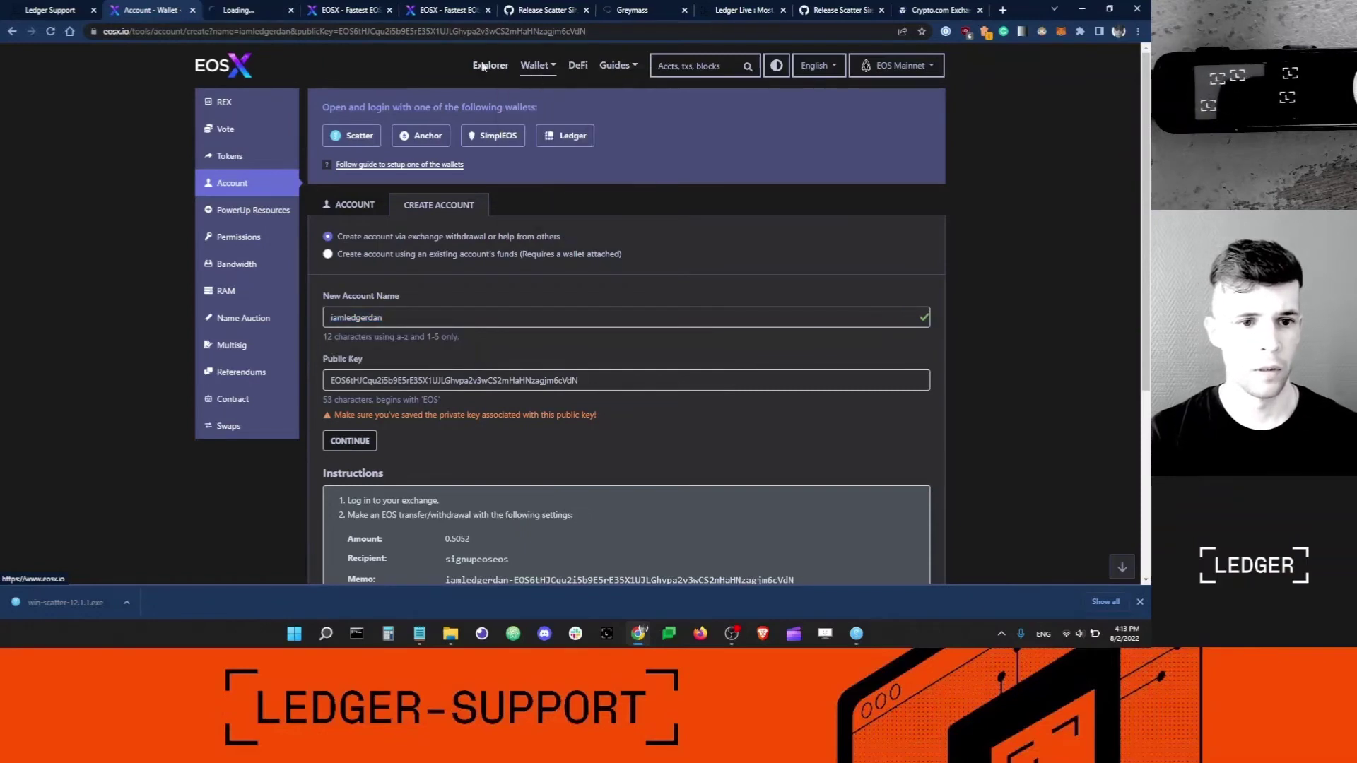
click(245, 12)
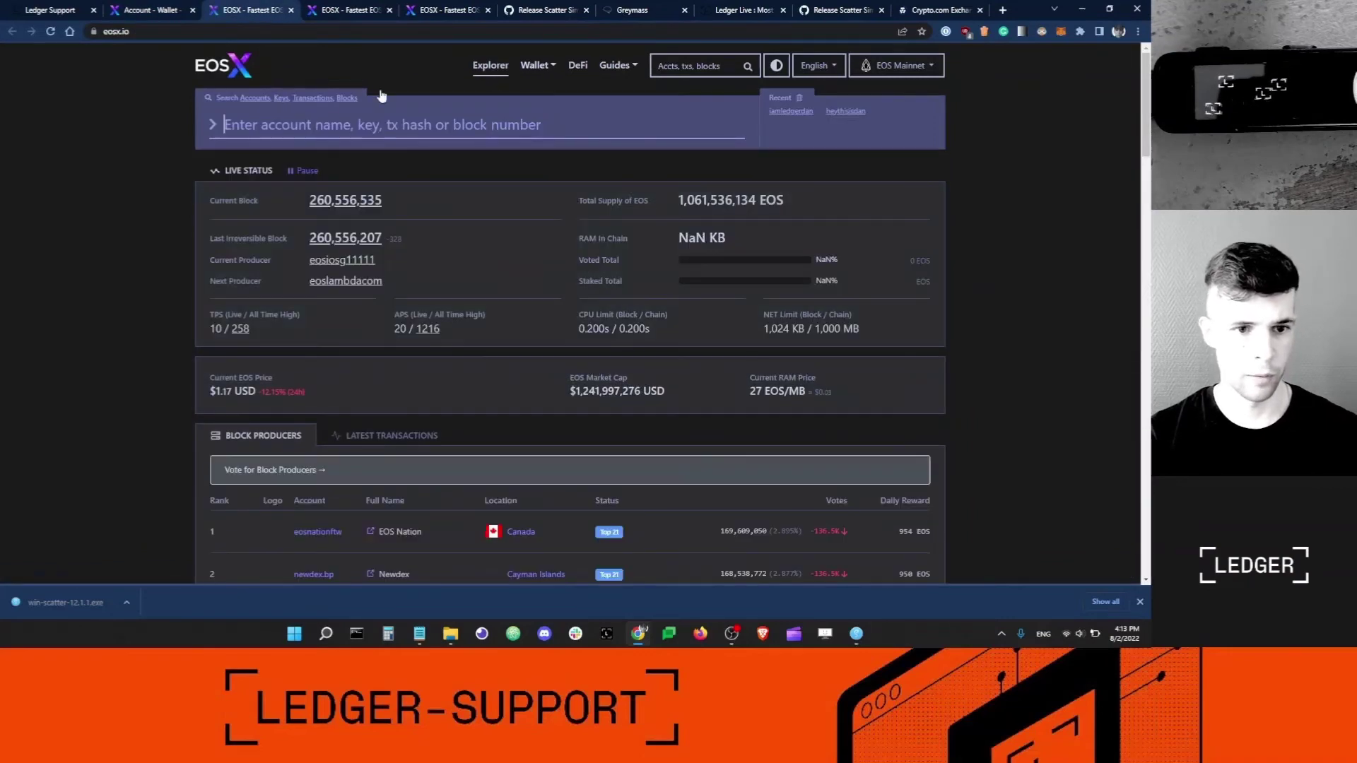
text(iamledgerdan)
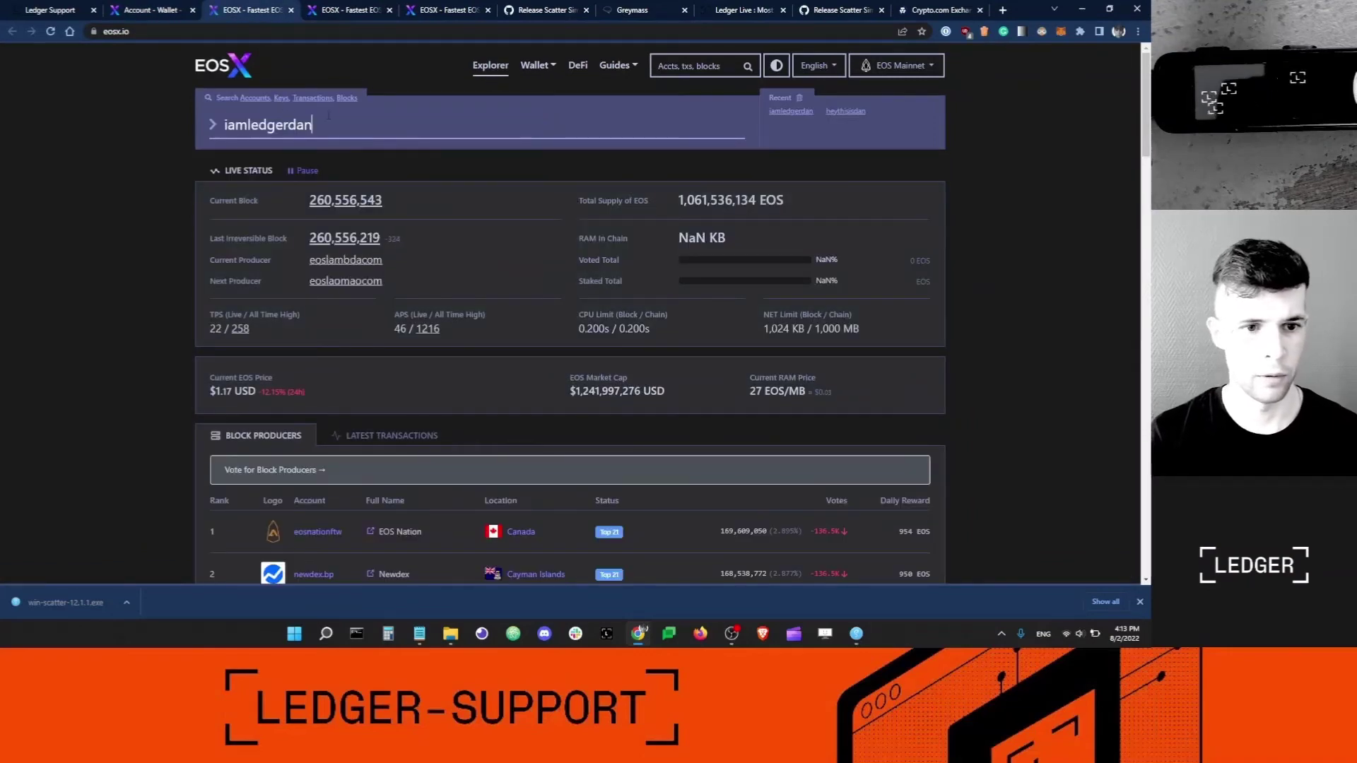
key(Return)
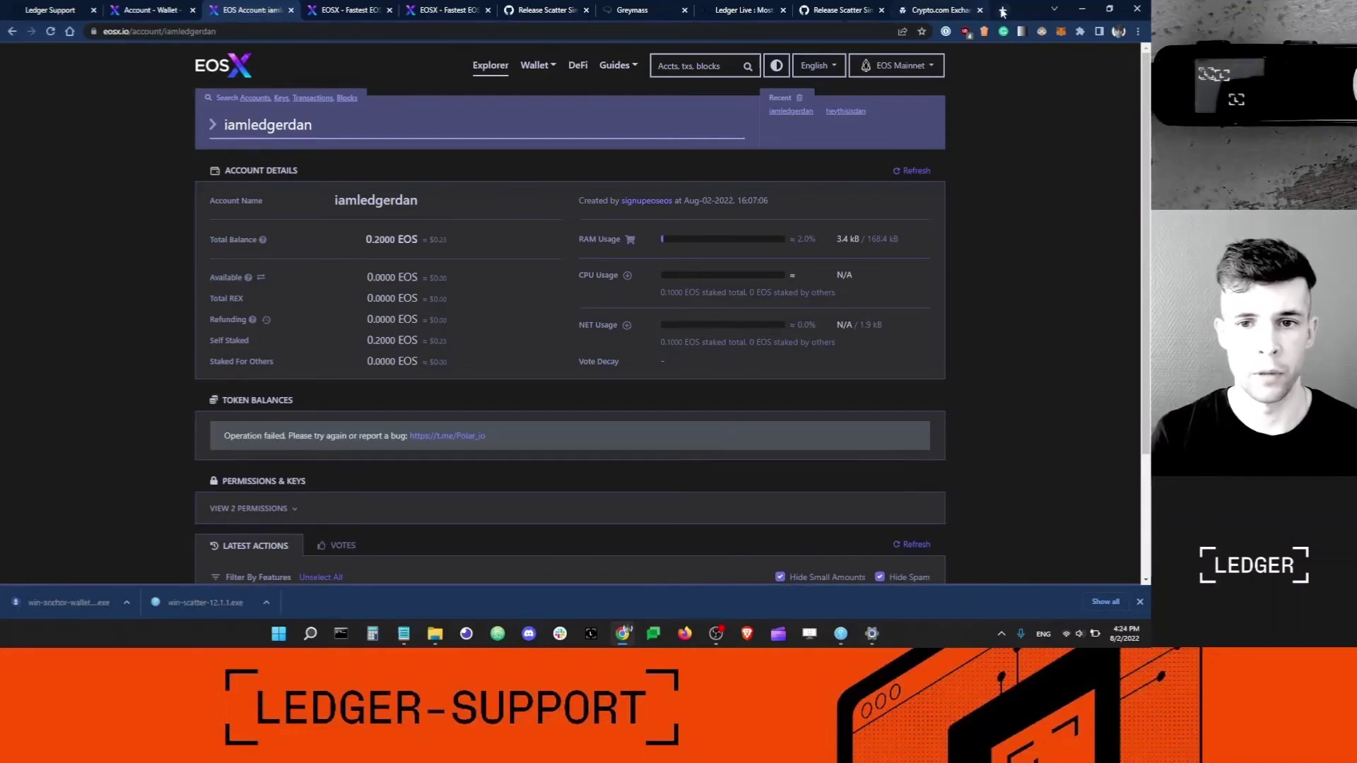
Search the web for 'greymass eos anchor' and open the Greymass Anchor Wallet page.
click(1002, 11)
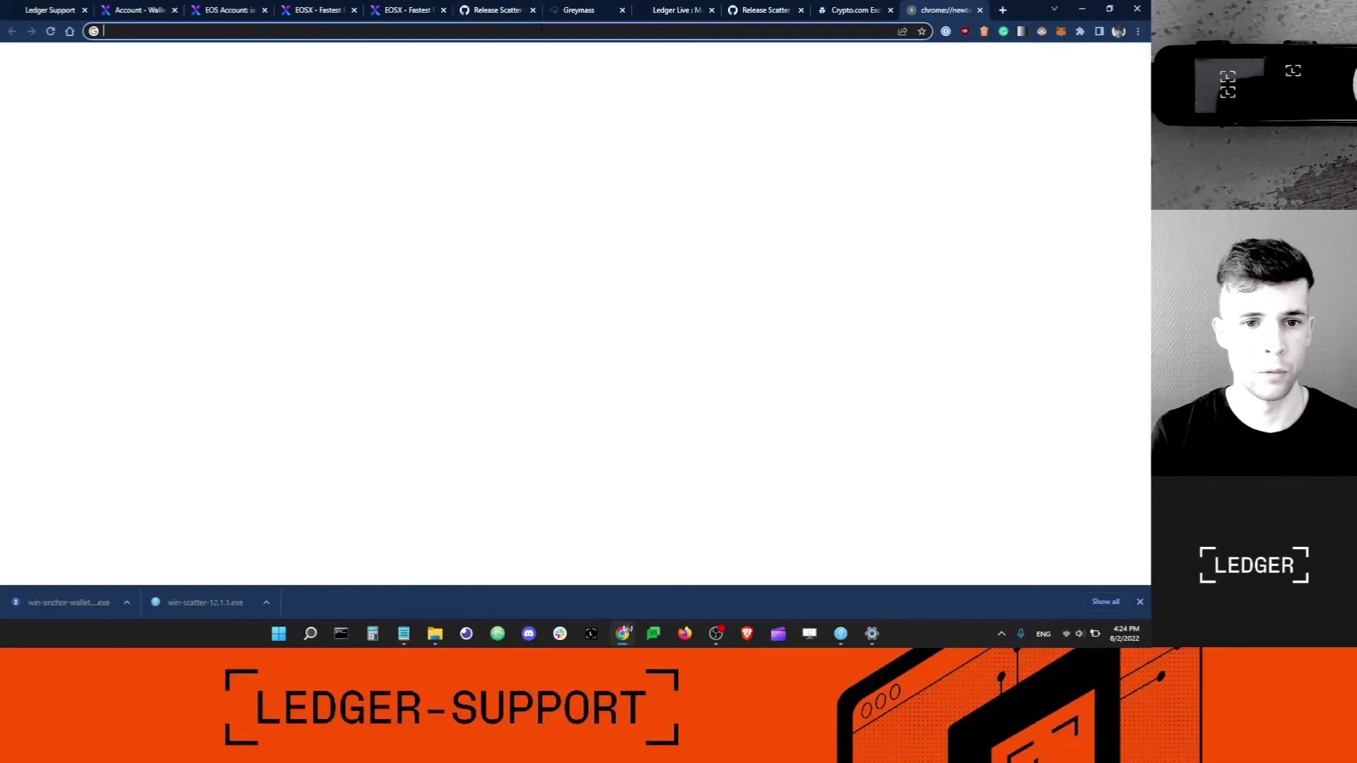
text(grey)
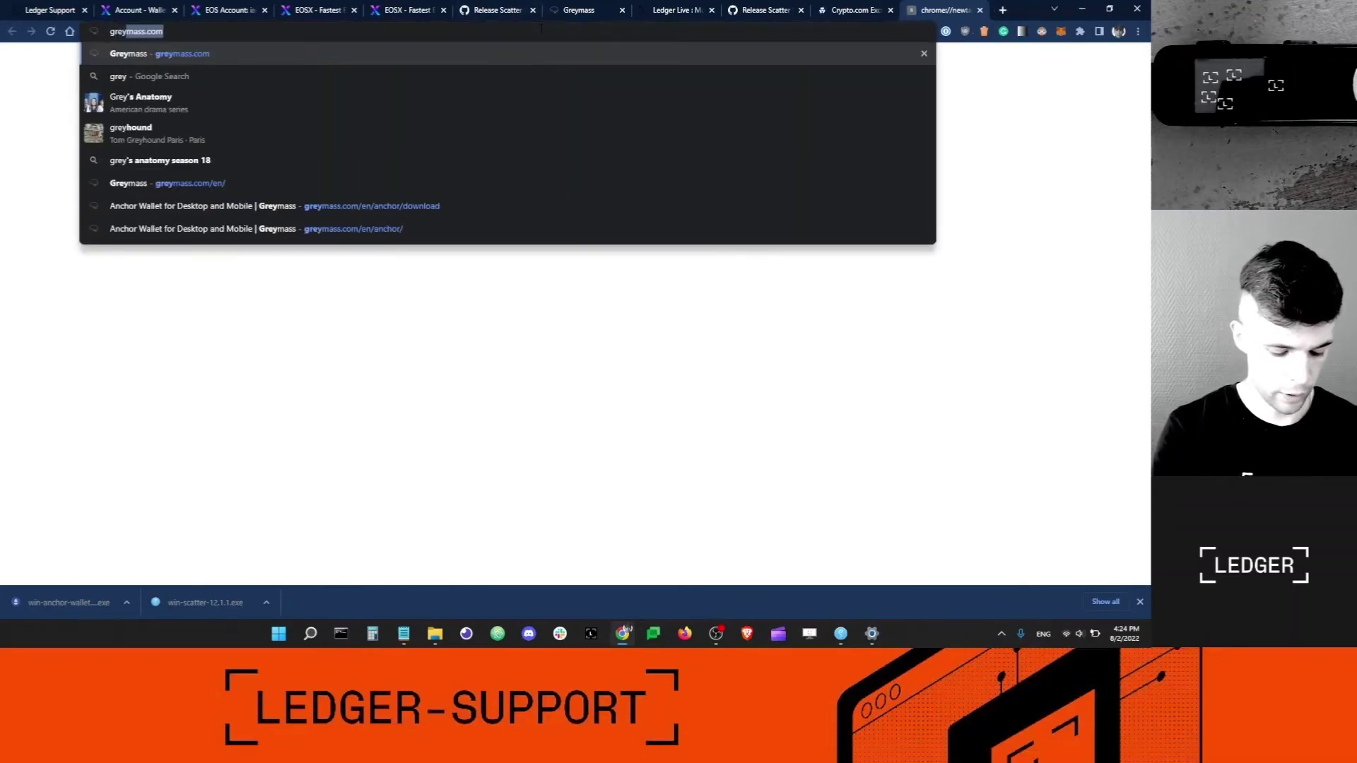
text(mass eos anchor)
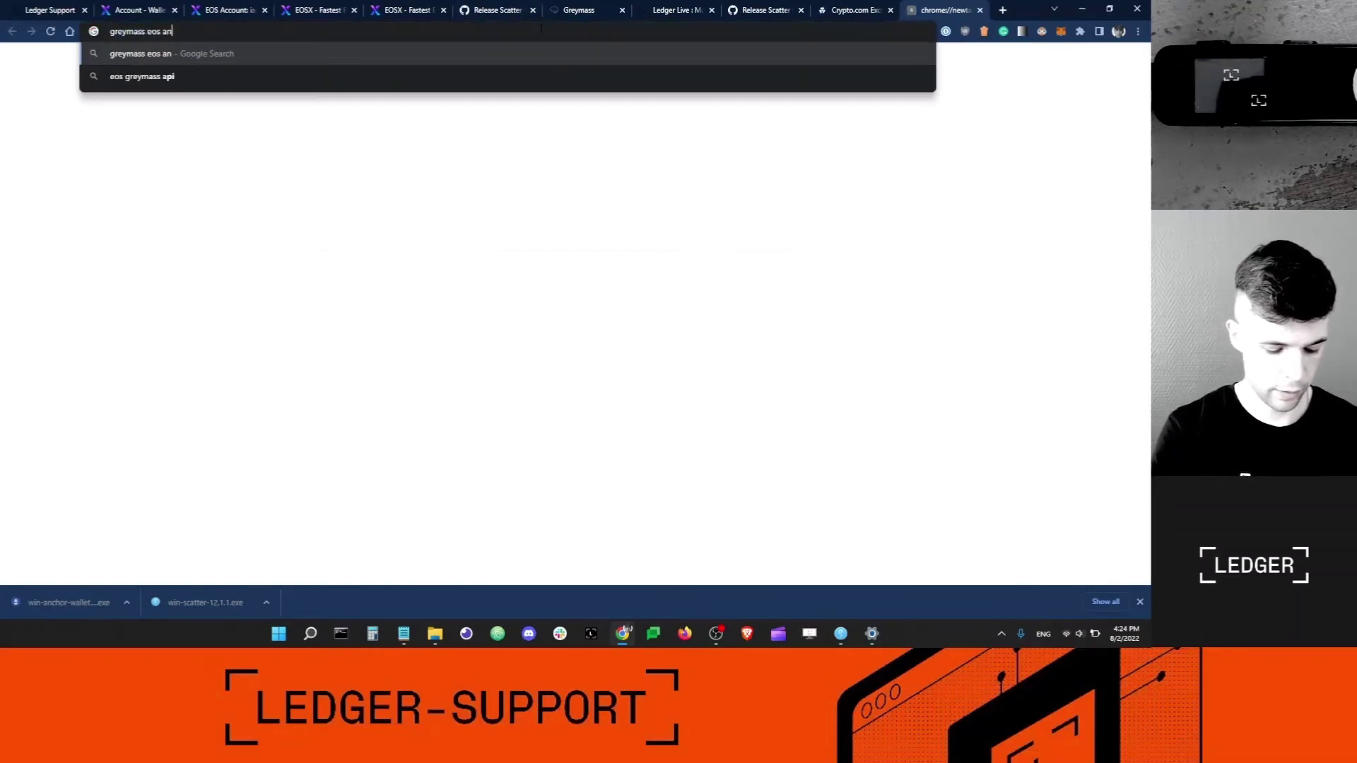
key(Return)
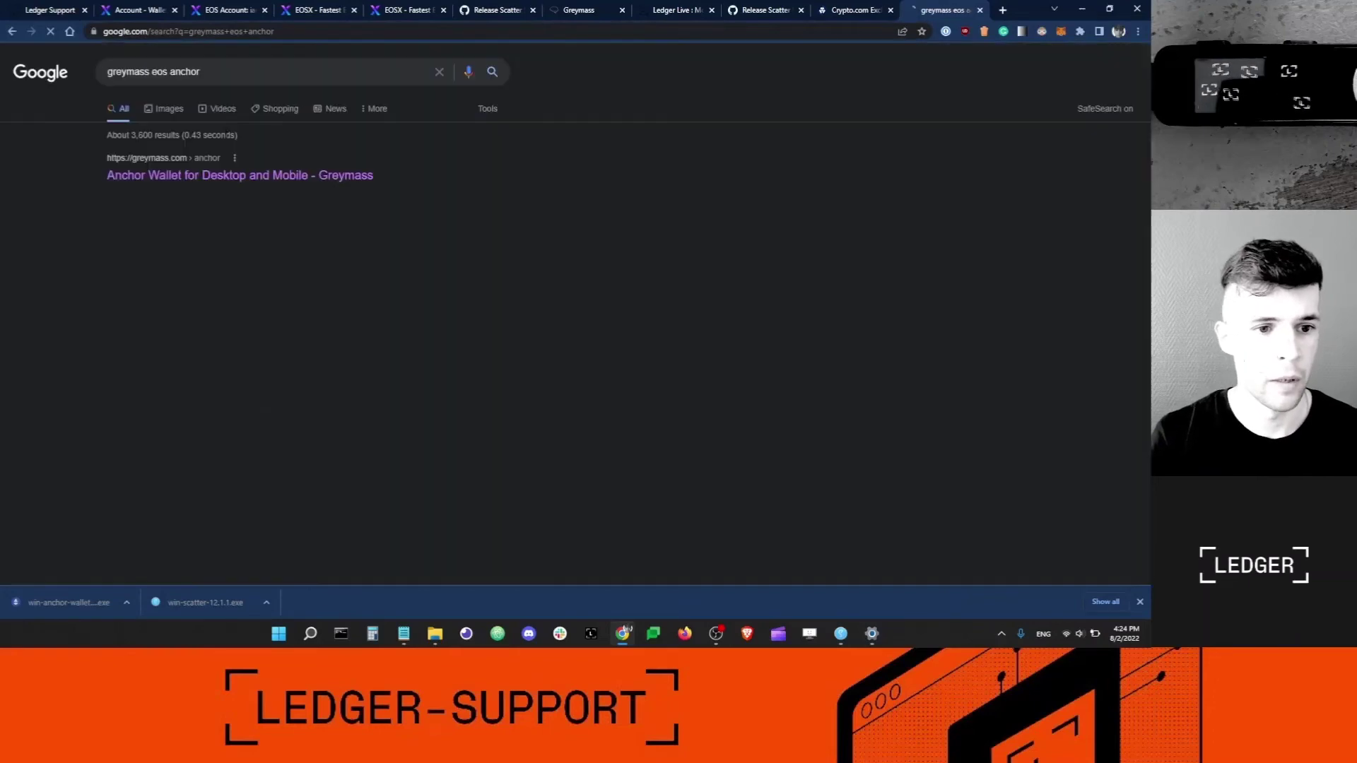
click(308, 178)
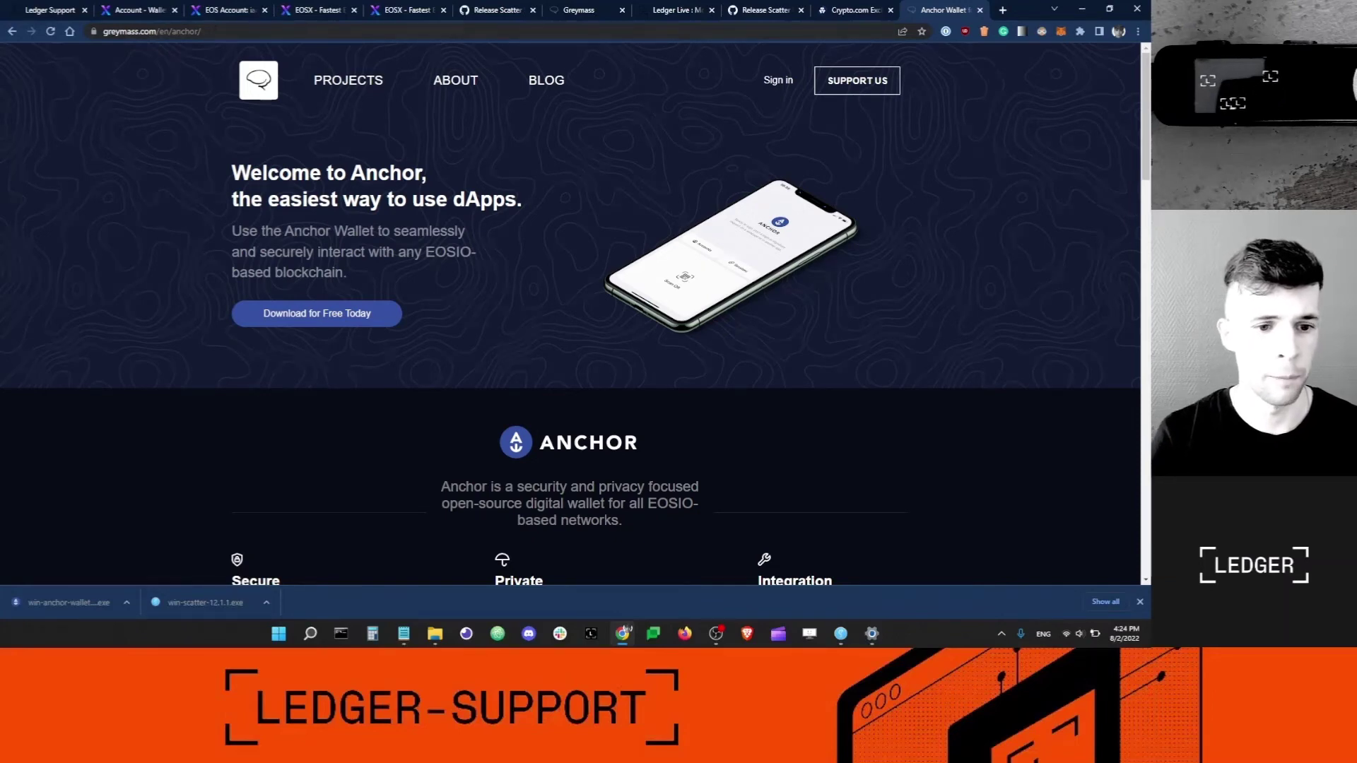
Download the Anchor desktop installer for Windows from the Greymass download page.
scroll(350, 130, down, 4)
scroll(379, 248, down, 2)
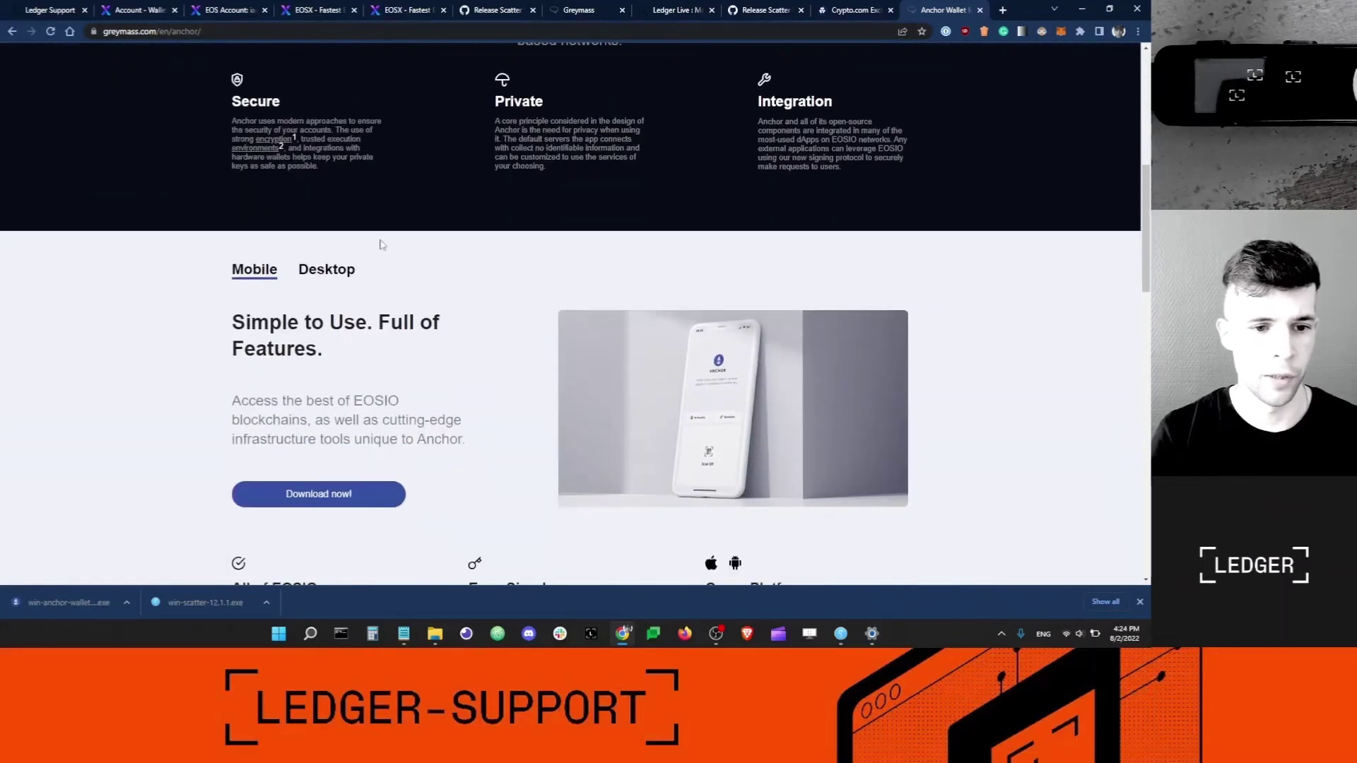
click(332, 271)
scroll(429, 280, down, 1)
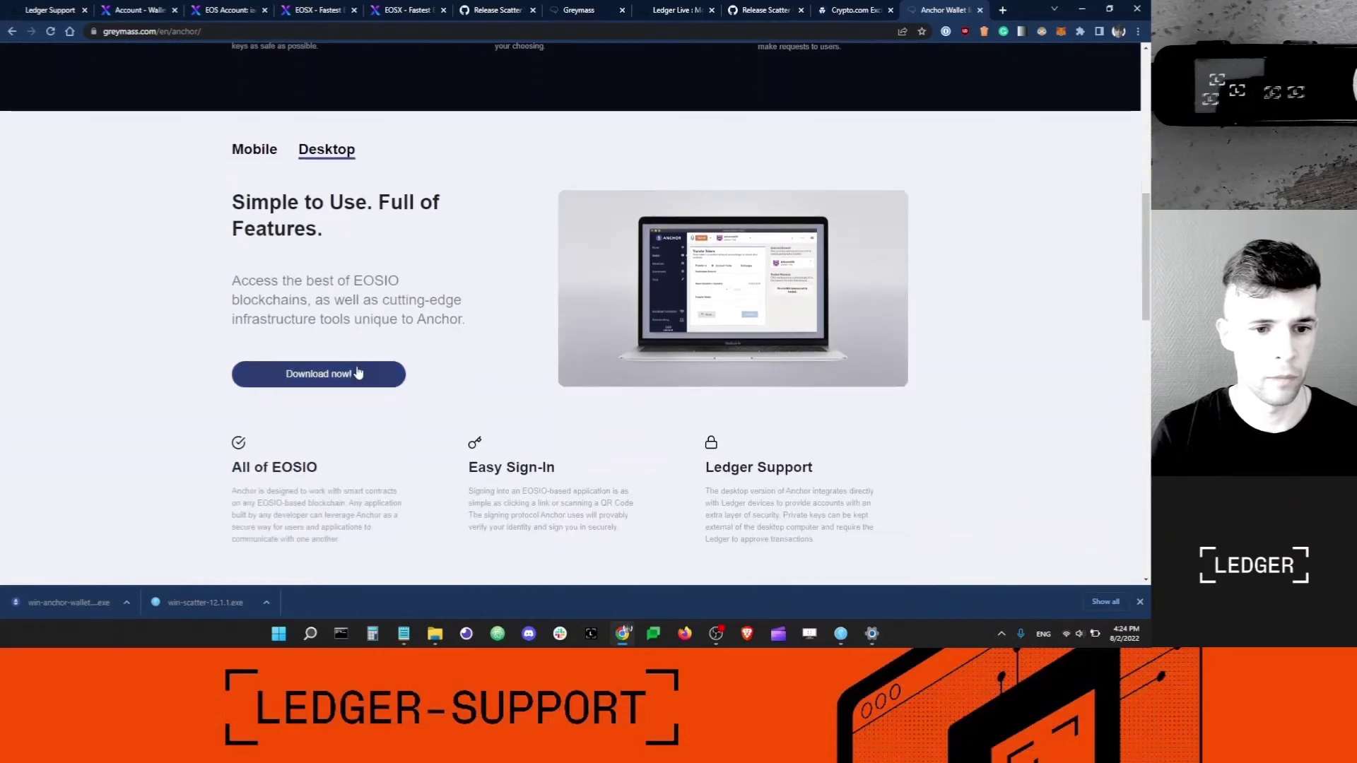
click(354, 375)
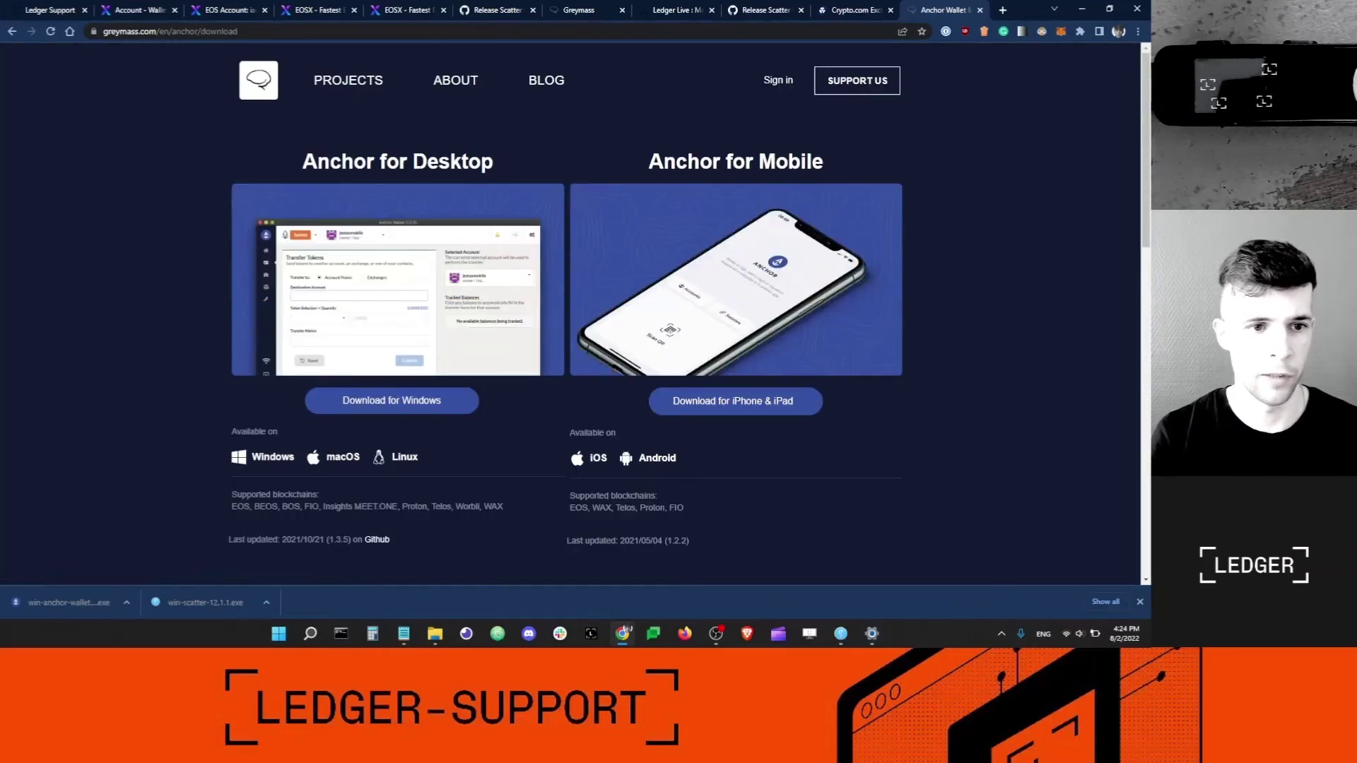
click(390, 398)
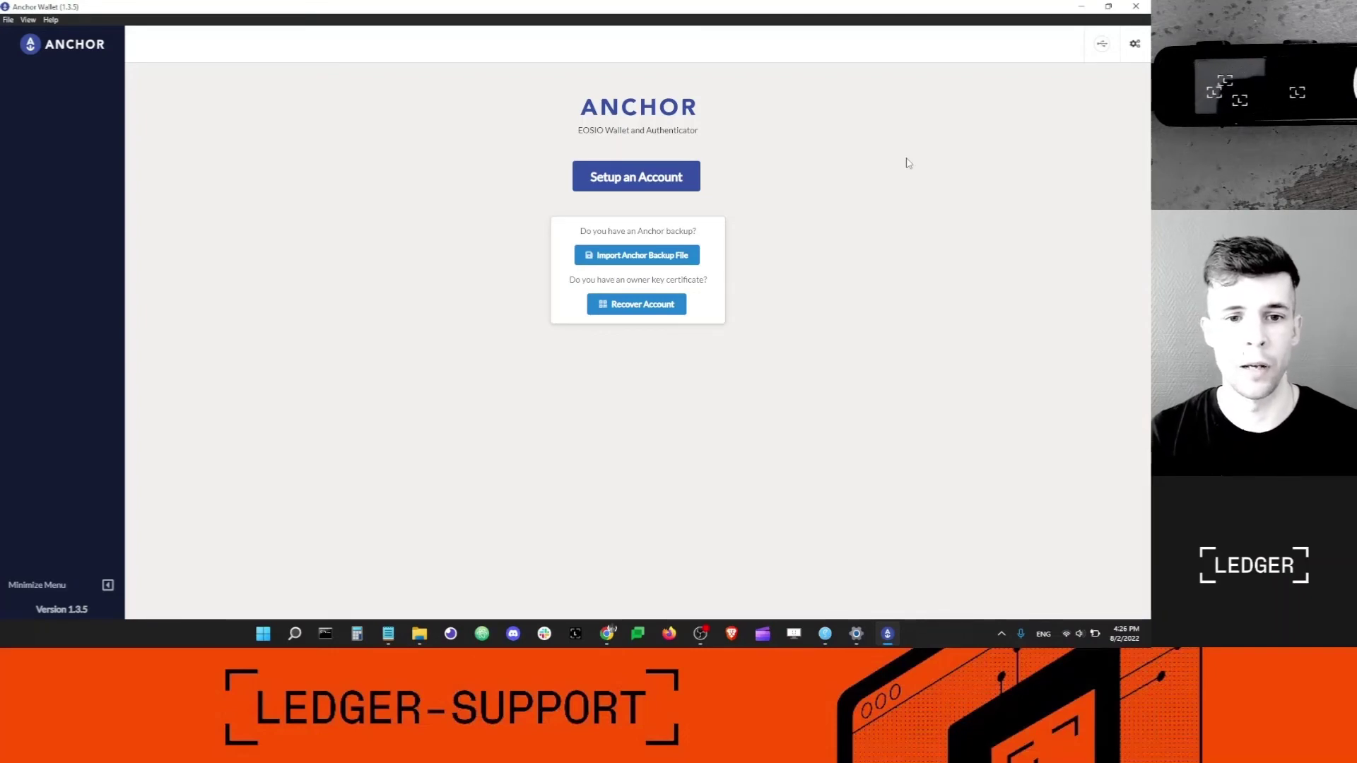
Set and confirm a wallet password, choose the EOS blockchain, and check the Ledger status.
click(627, 174)
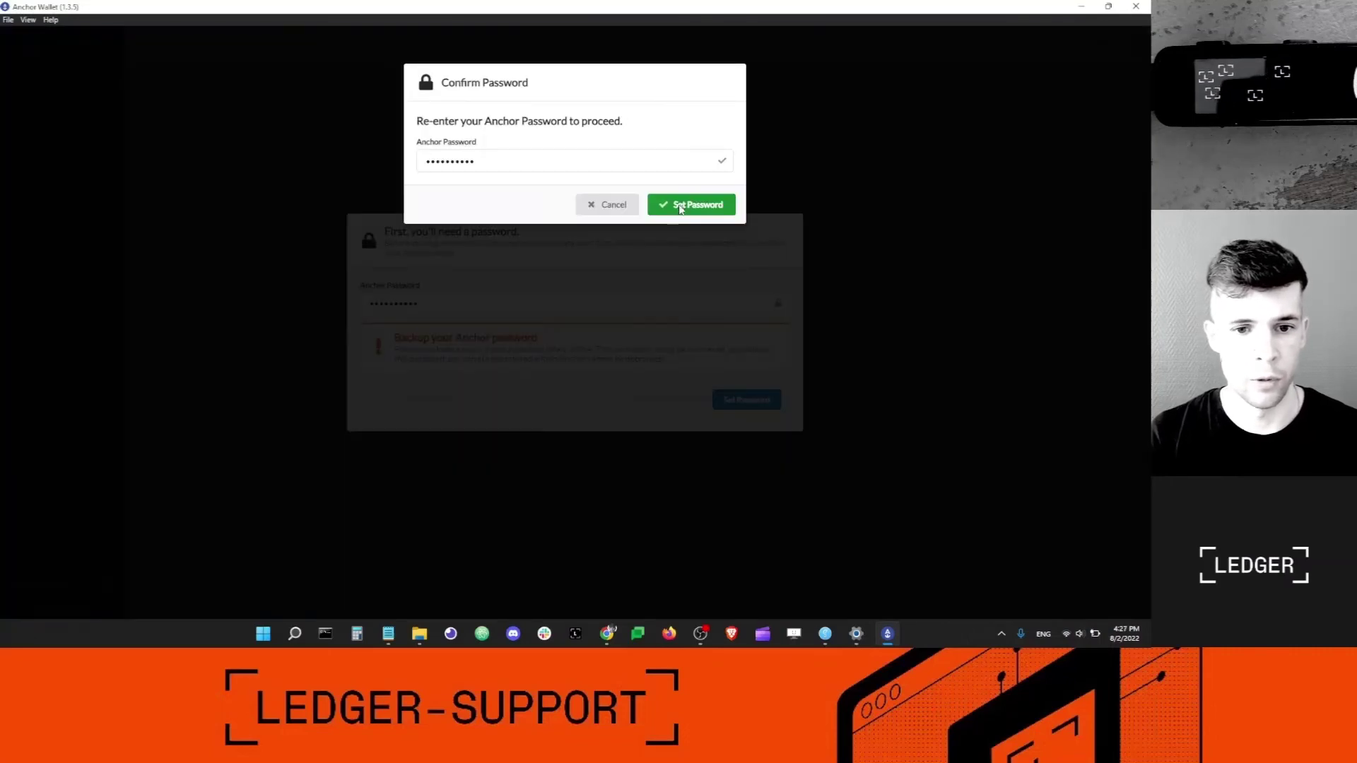
click(680, 209)
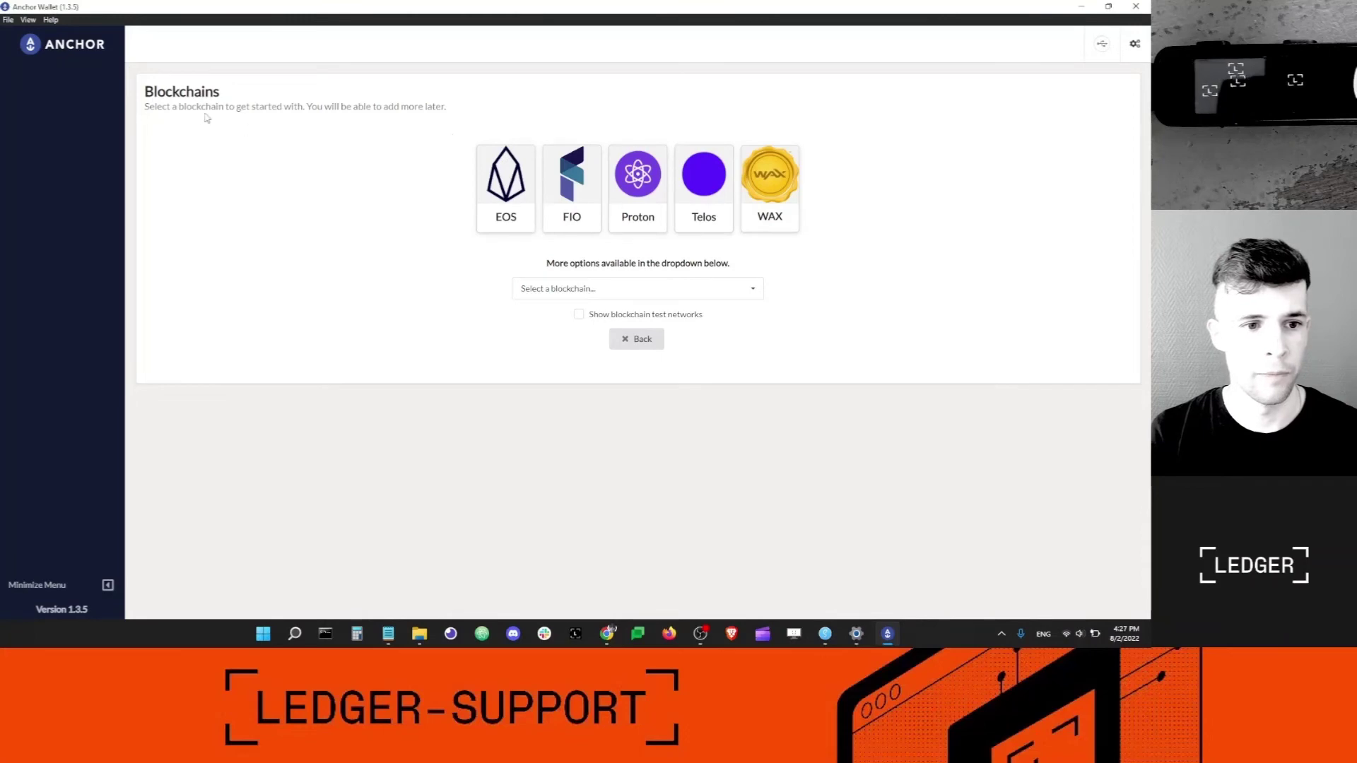
click(511, 181)
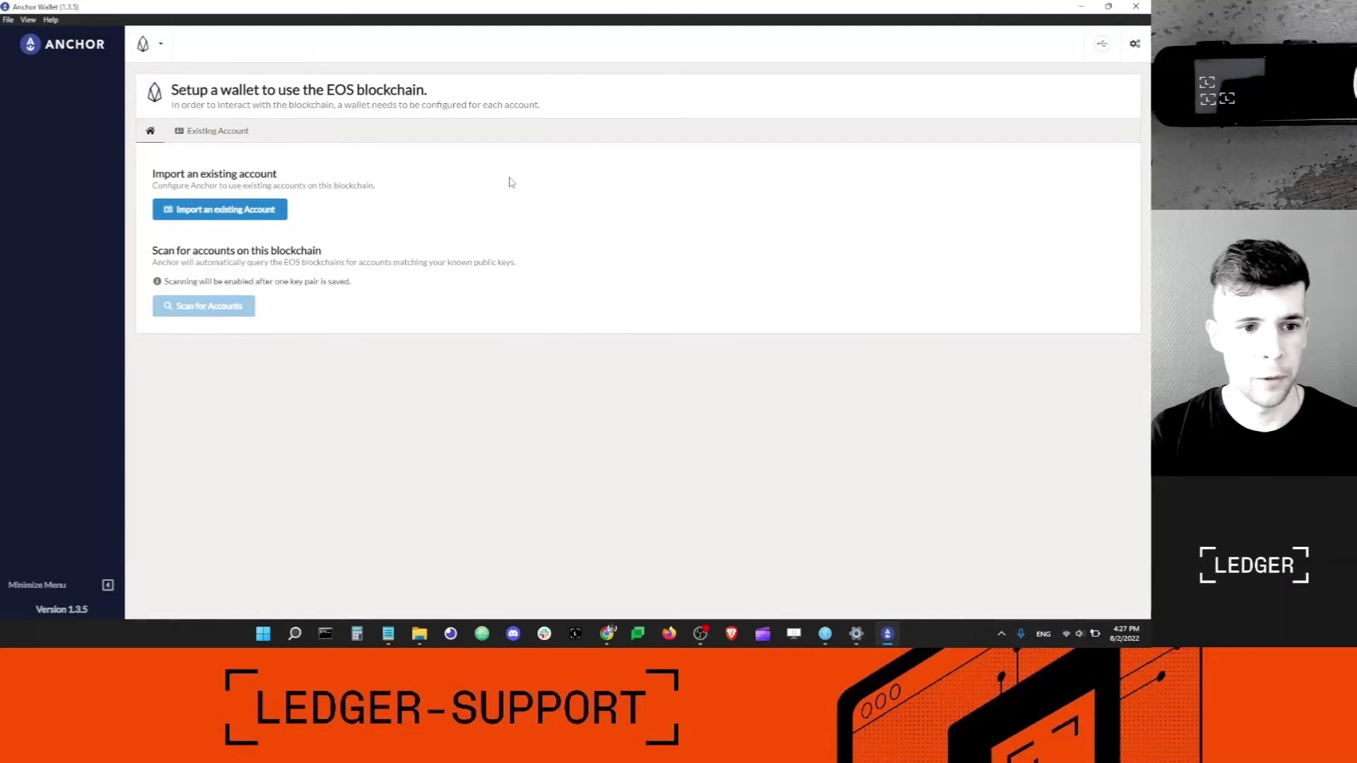
click(1101, 46)
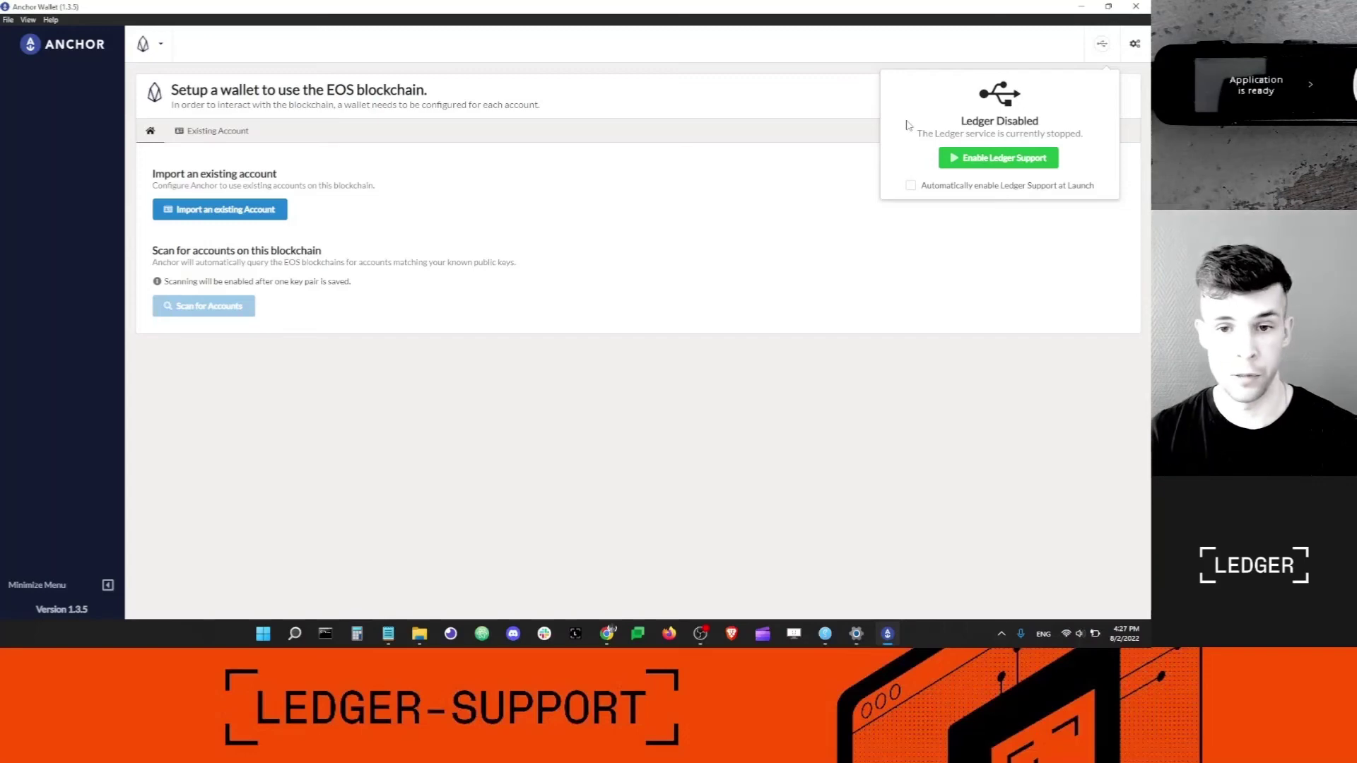
Enable Ledger support and load existing accounts from the Ledger device.
click(998, 158)
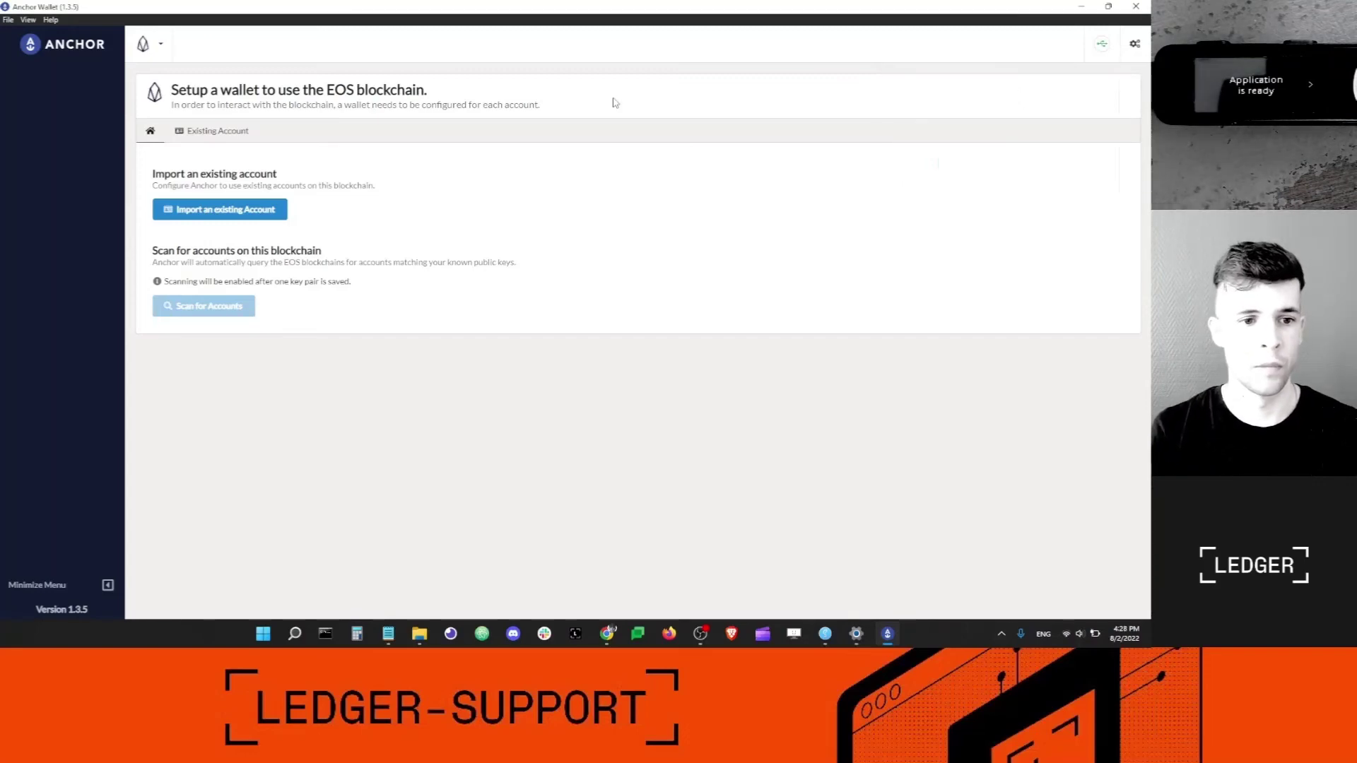
click(241, 214)
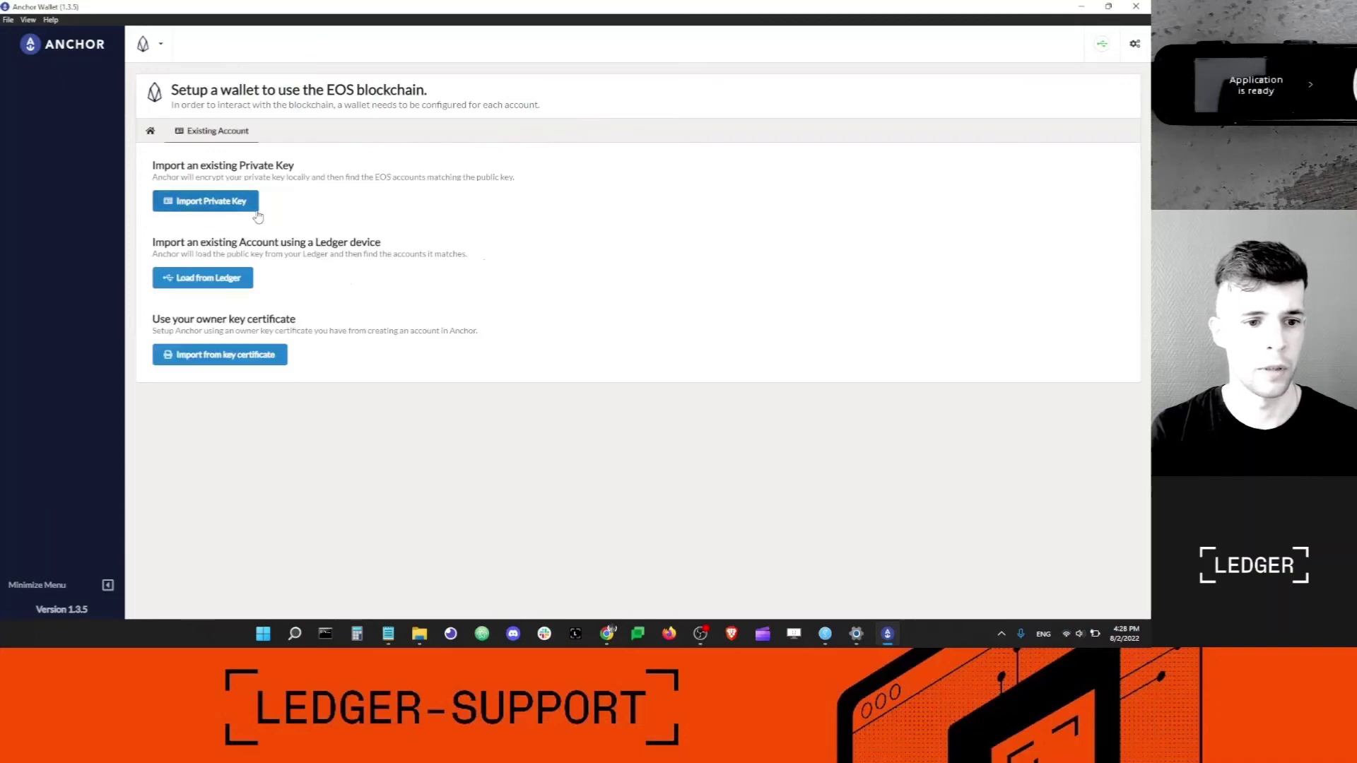
click(207, 279)
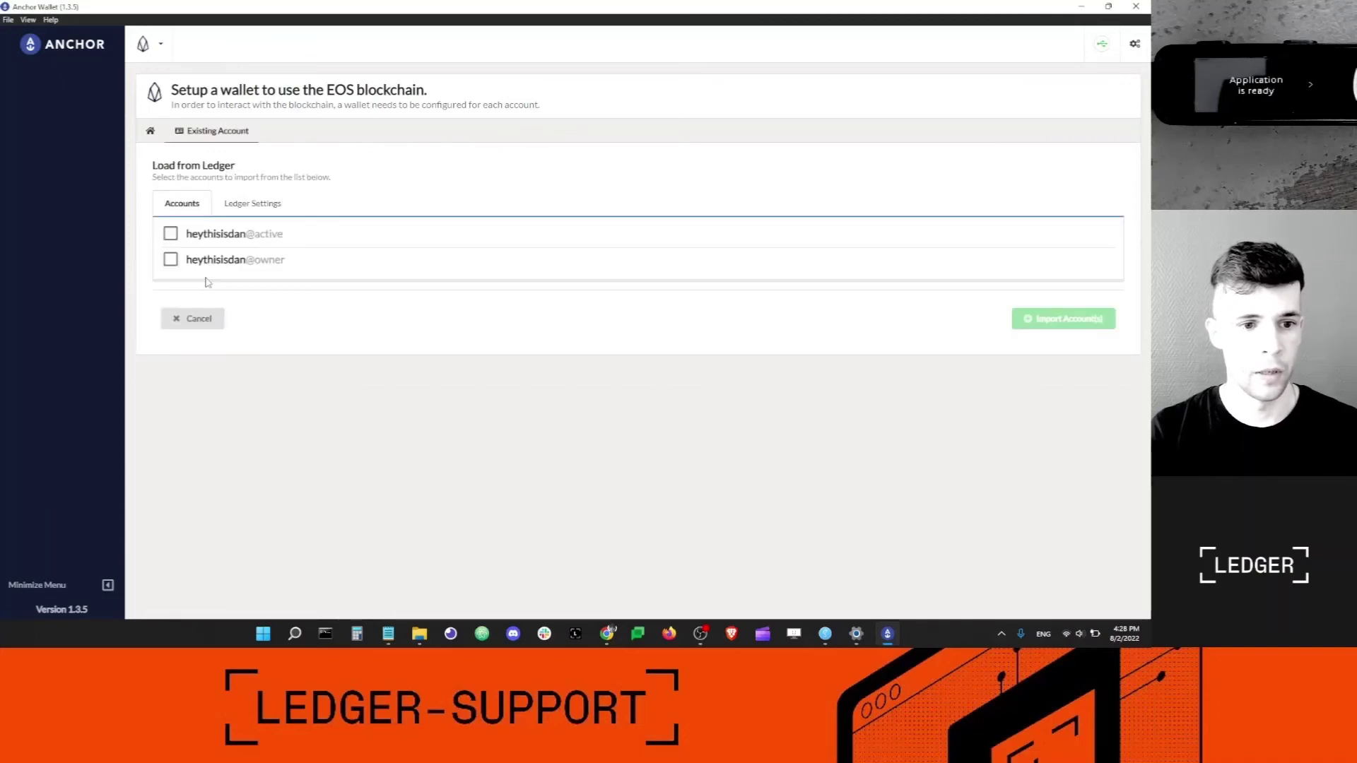
mouse_move(268, 239)
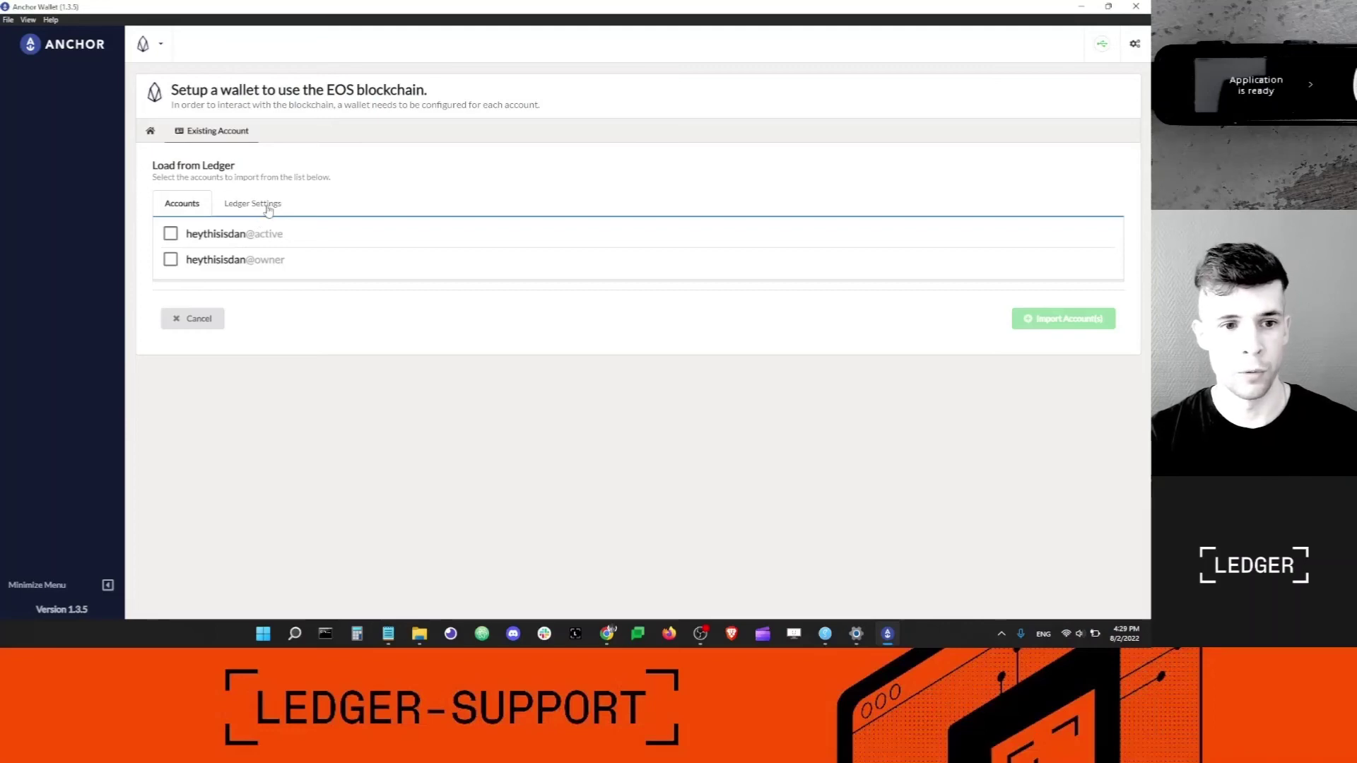
Load Ledger accounts for key index 1 and import both the active and owner permissions.
click(269, 210)
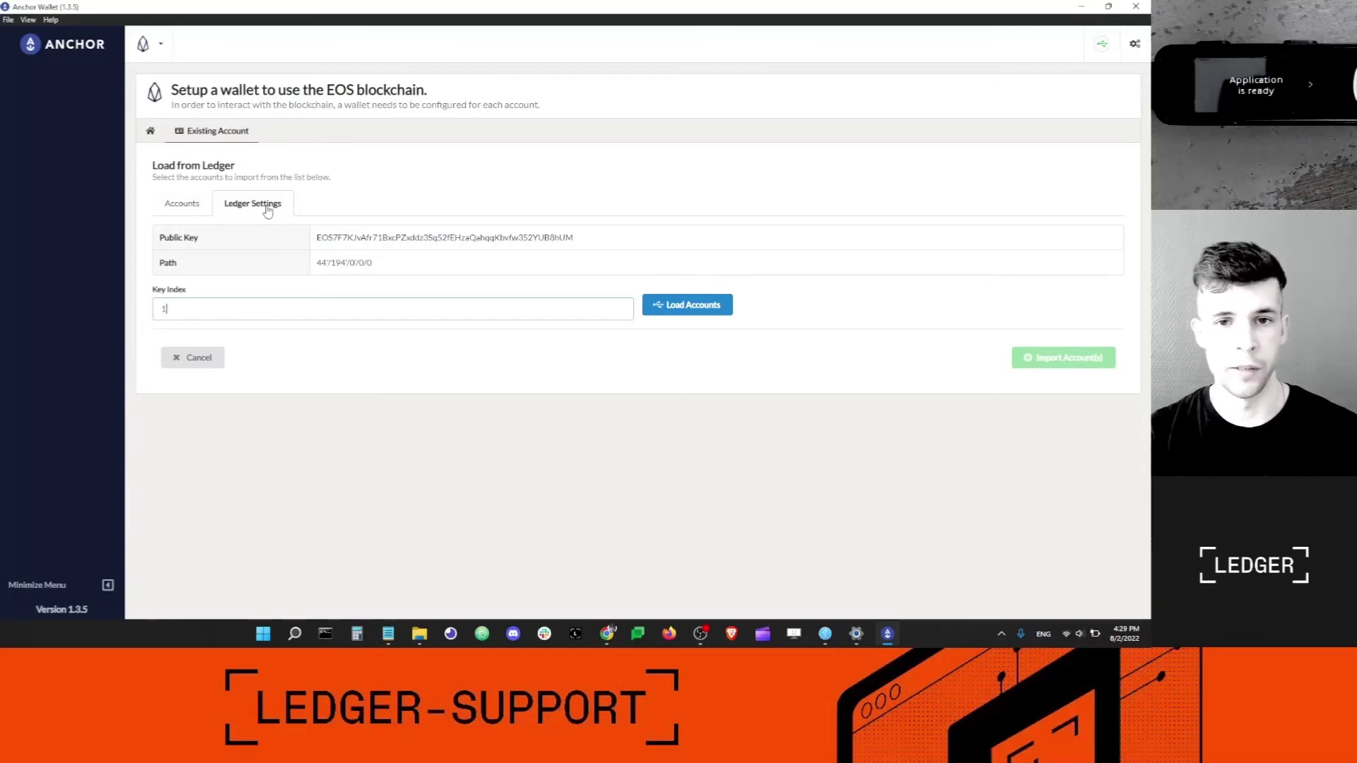
click(700, 311)
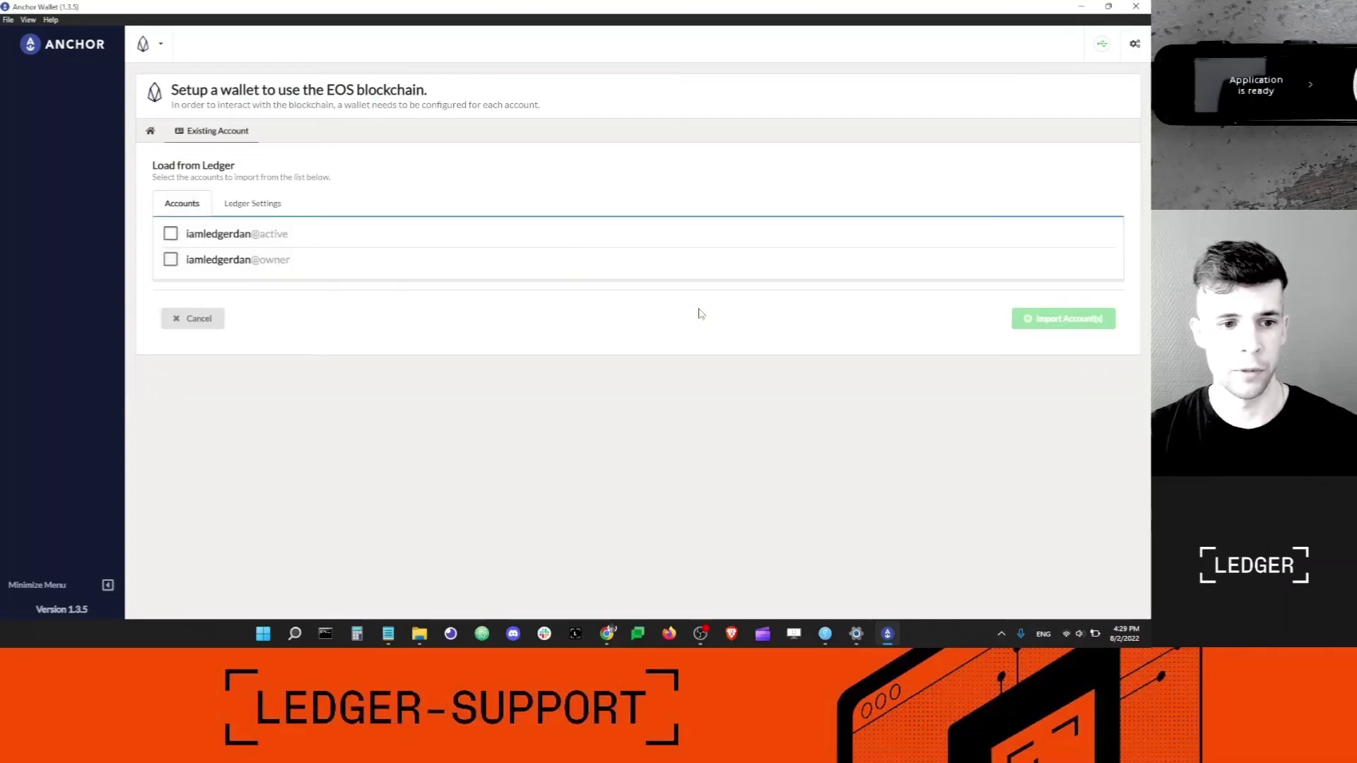
click(170, 234)
click(170, 260)
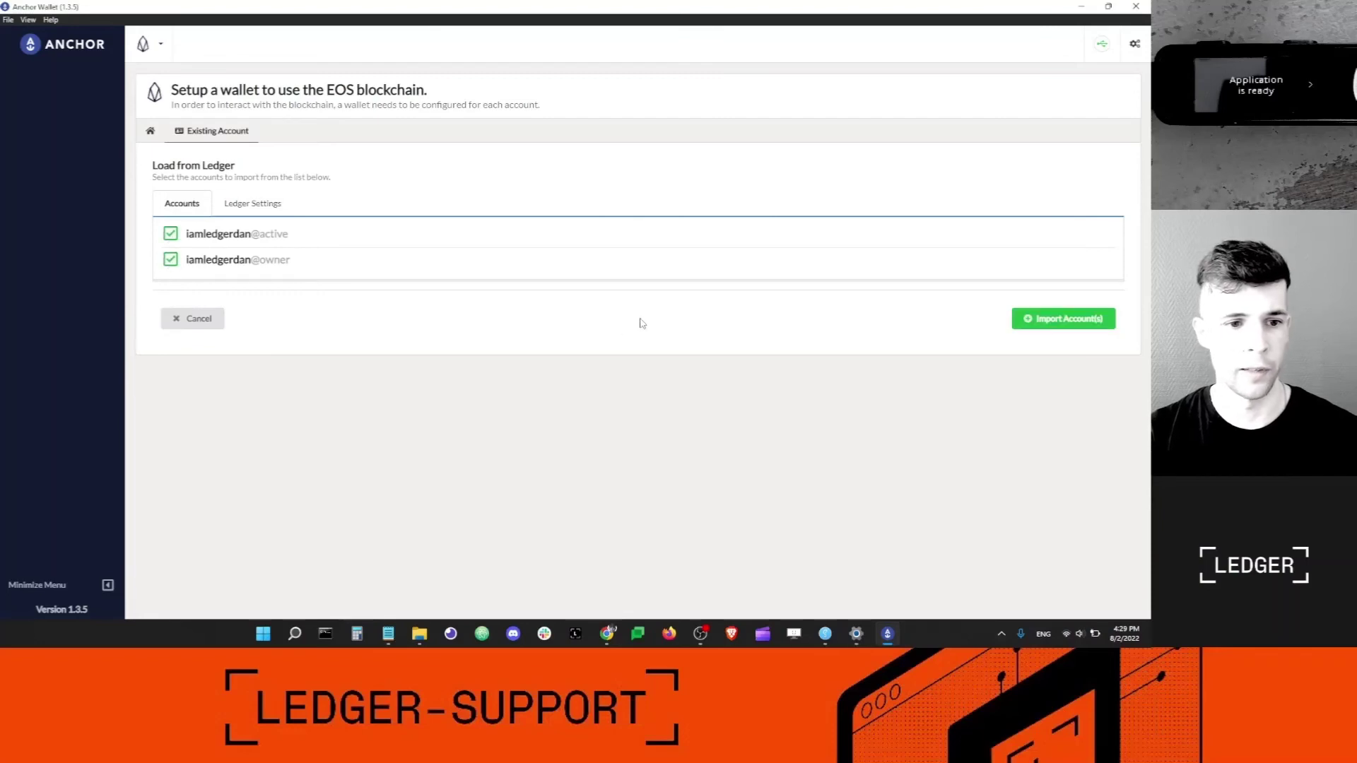
click(1066, 320)
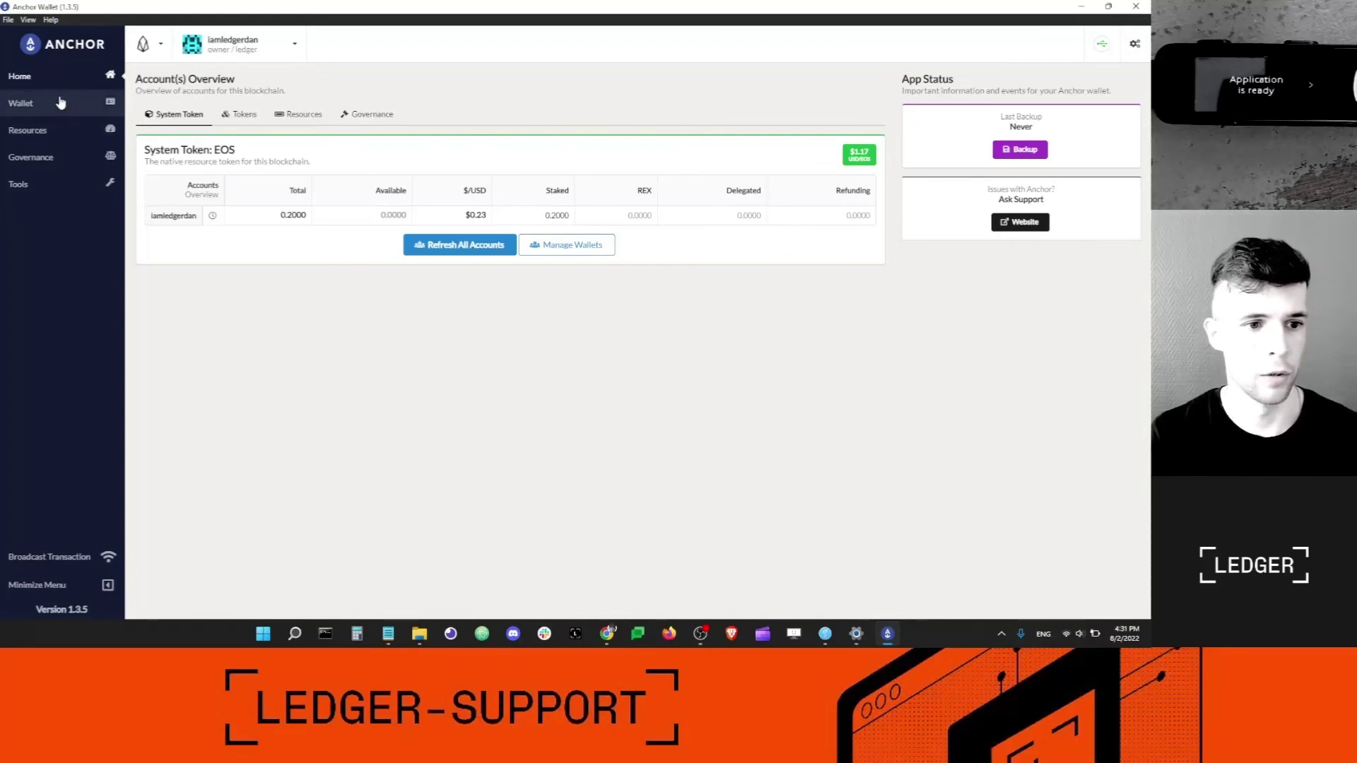
Open Transfer Tokens from the Wallet item in the left sidebar.
click(64, 109)
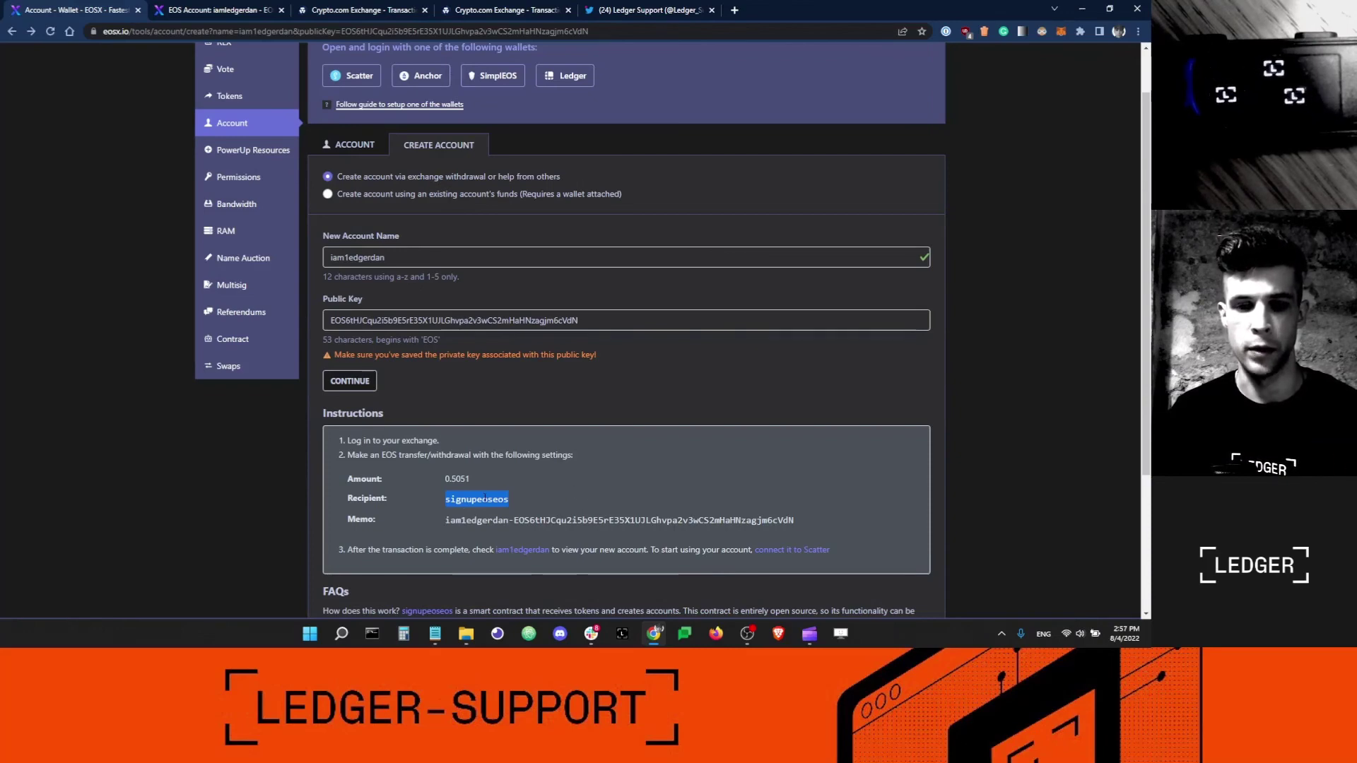
Show the new EOS account's EOSX page with its 2.4000 EOS total, 2.2000 available and 0.2000 staked.
click(516, 500)
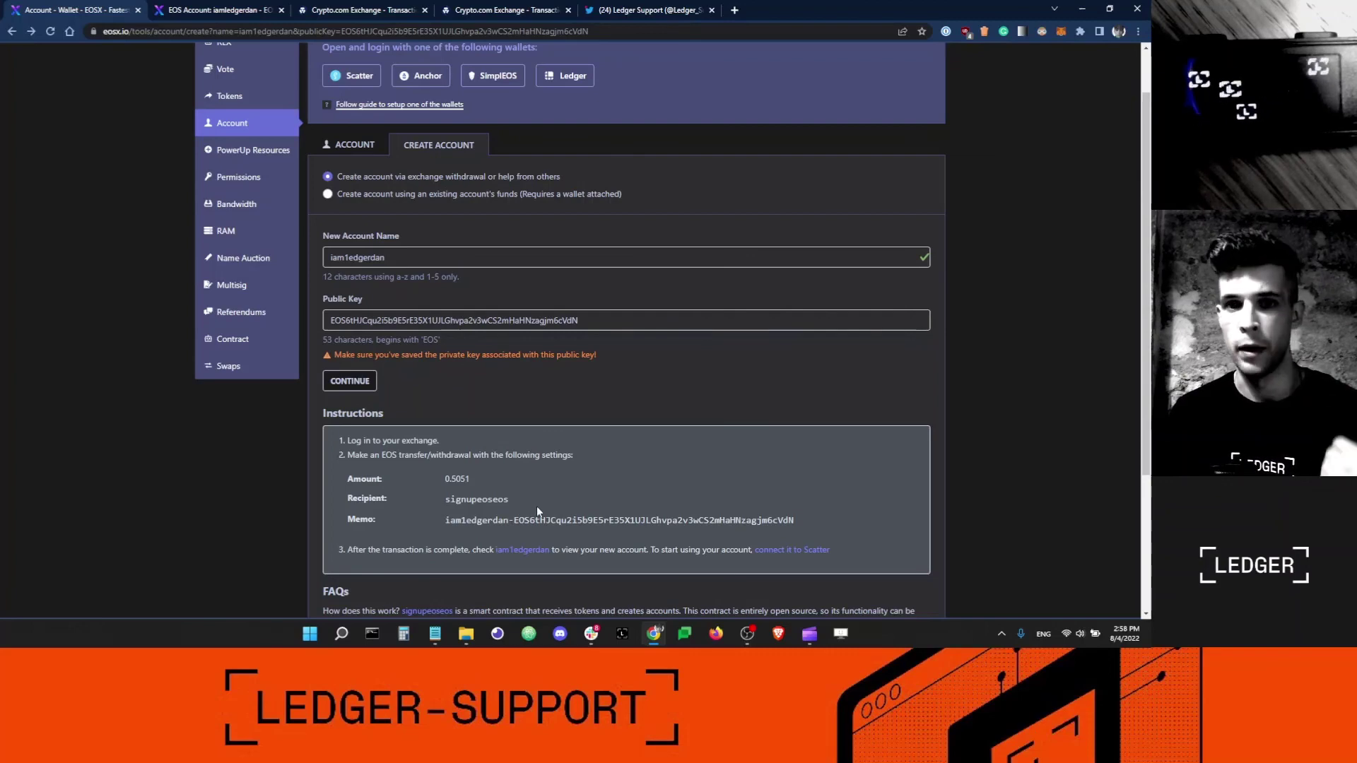
click(217, 11)
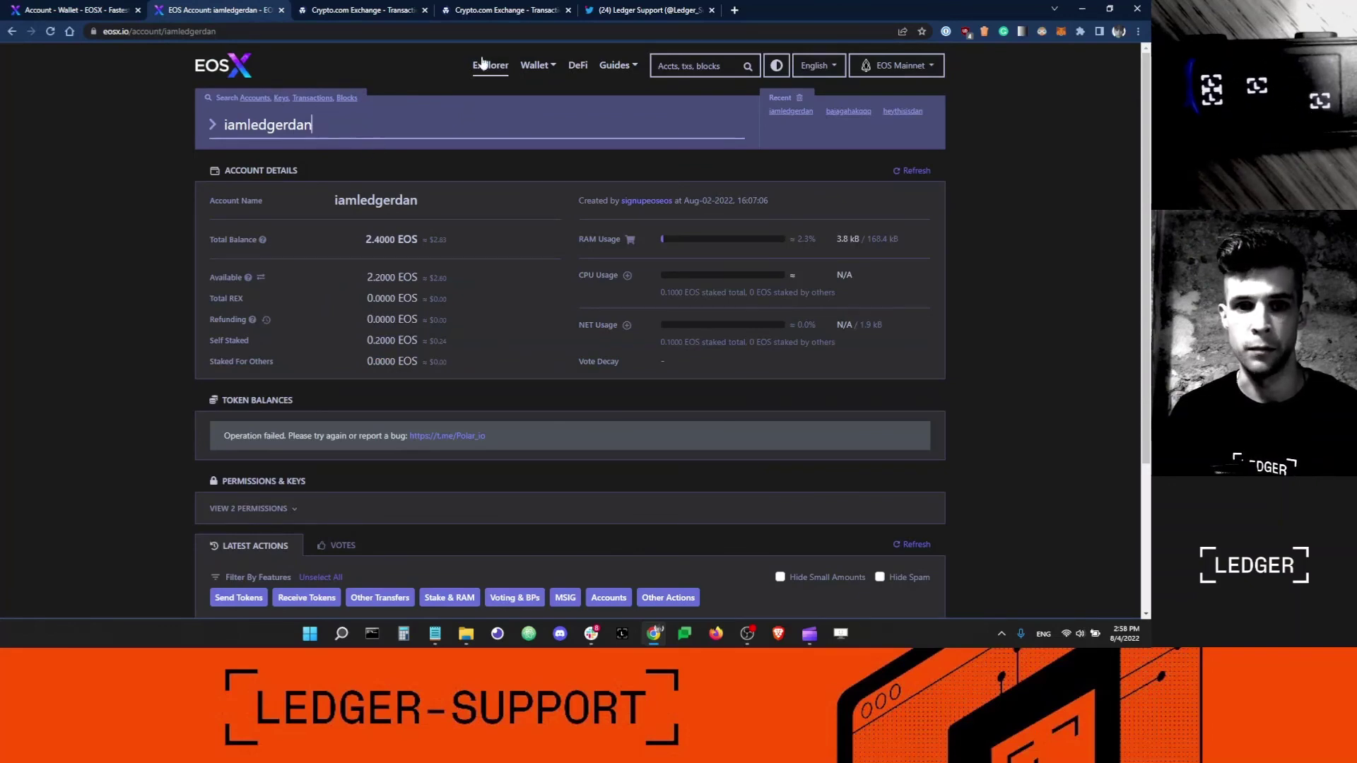
Switch to the Crypto.com Exchange tab to check the Spot Wallet withdrawal history.
click(487, 13)
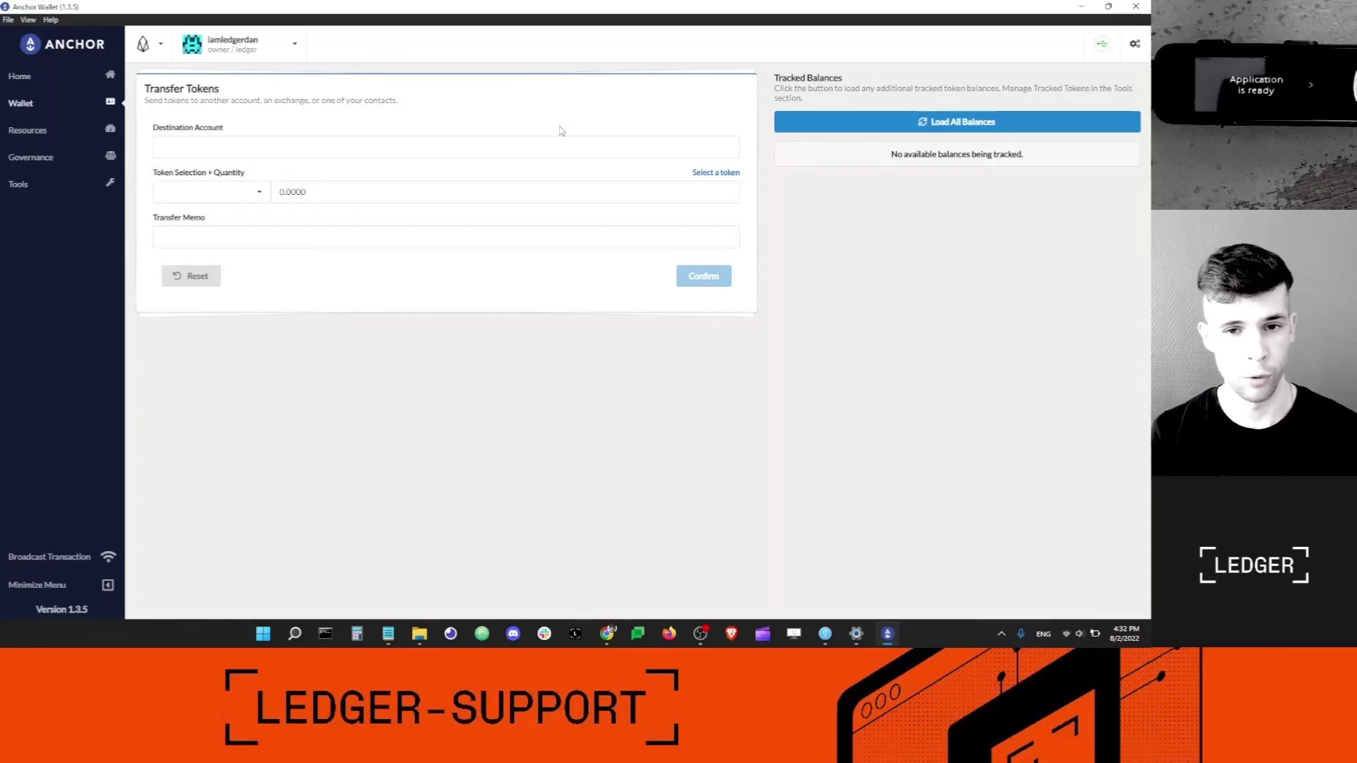
click(257, 149)
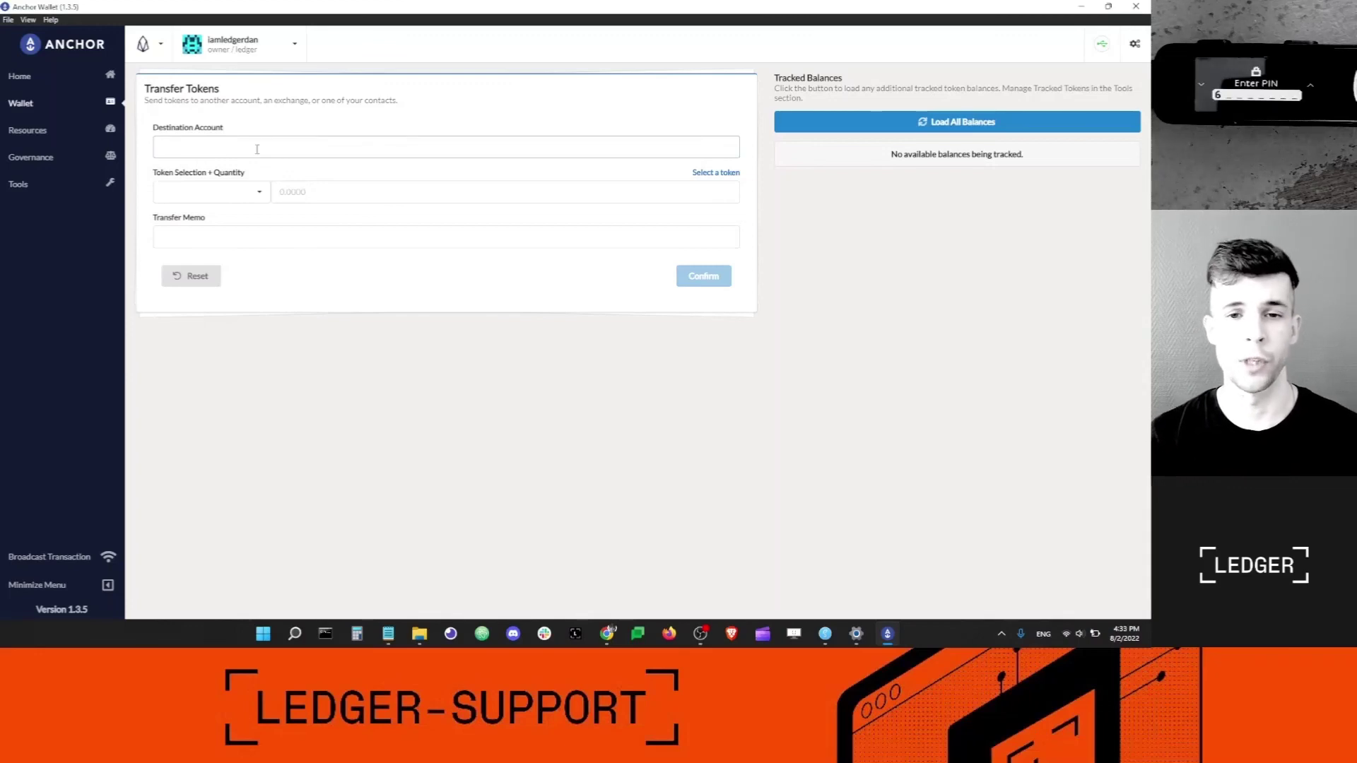